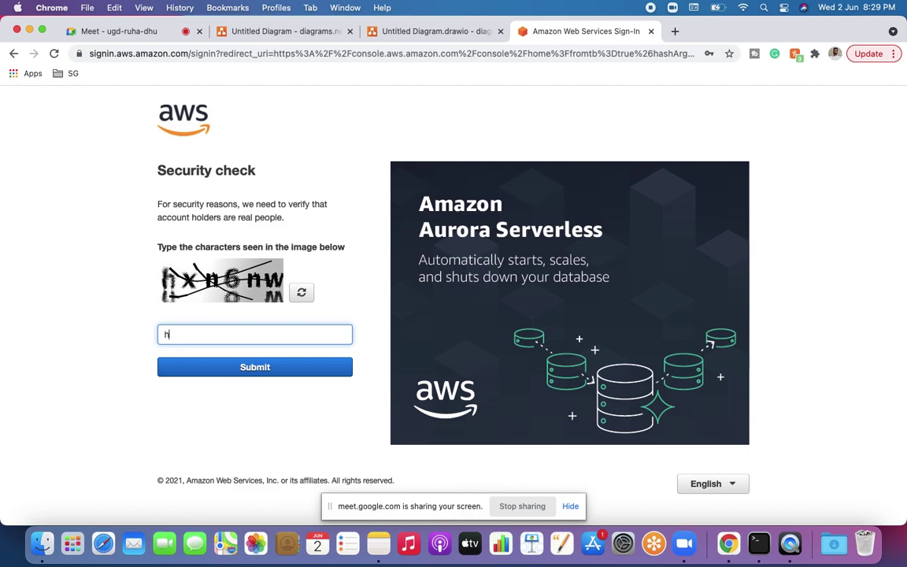
# Step: Enter the CAPTCHA characters in the sign-in security check field
pyautogui.write('xn6nw')
# Step: Pass both security checks and sign in as the root user with the account password
pyautogui.click(289, 374)
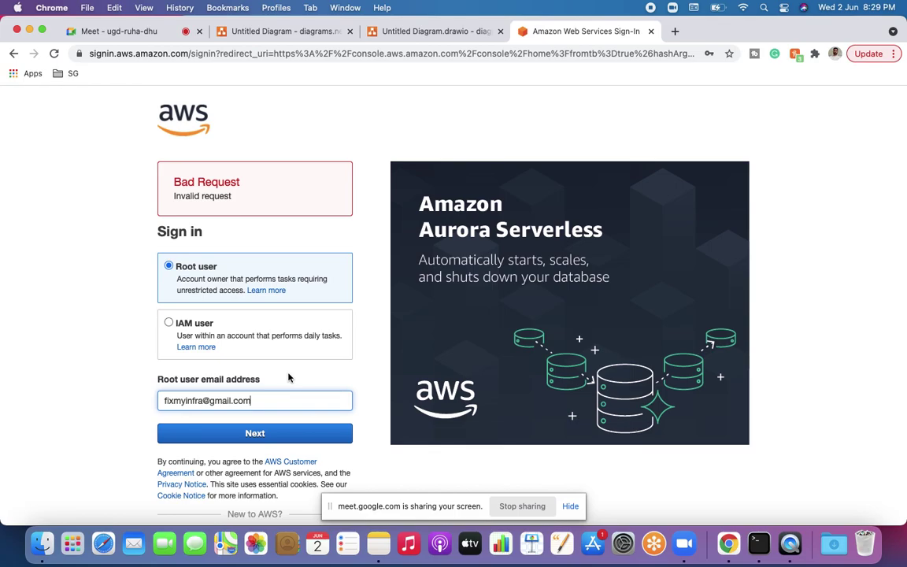
pyautogui.click(255, 433)
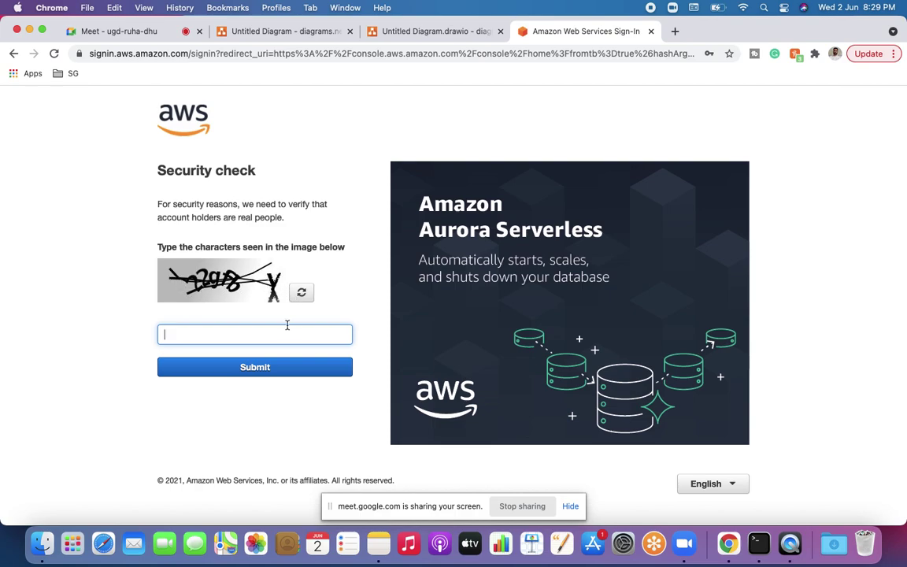
pyautogui.write('22gfby')
pyautogui.click(289, 370)
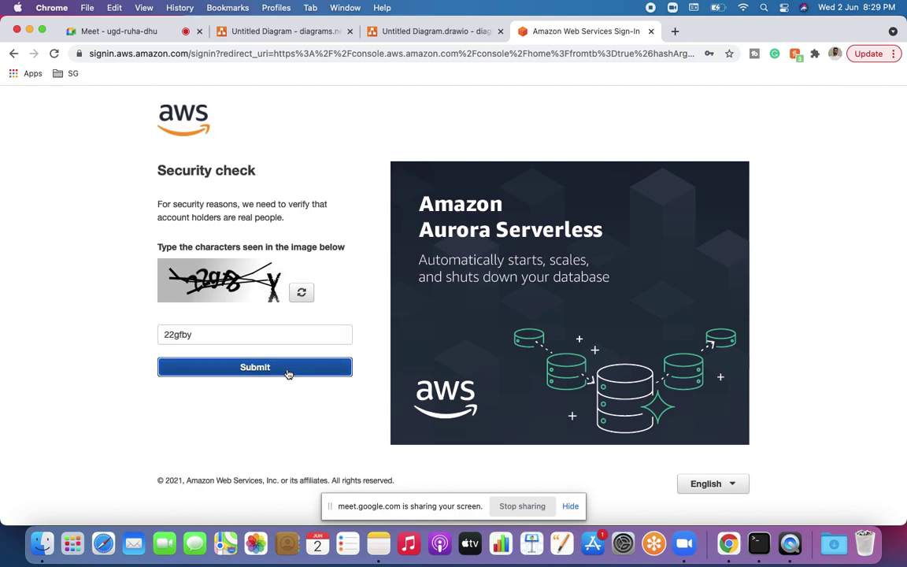
pyautogui.write('••••••')
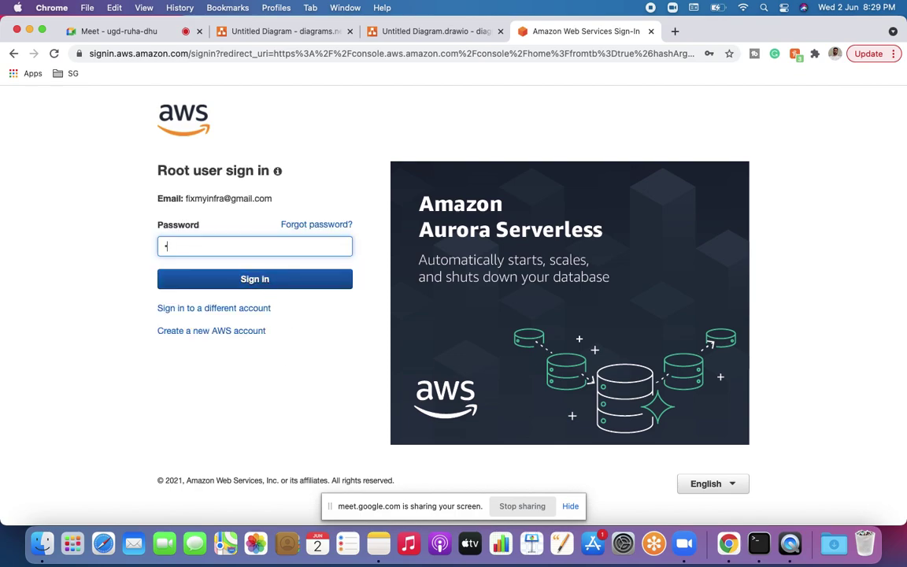
pyautogui.write('••••')
pyautogui.press('Return')
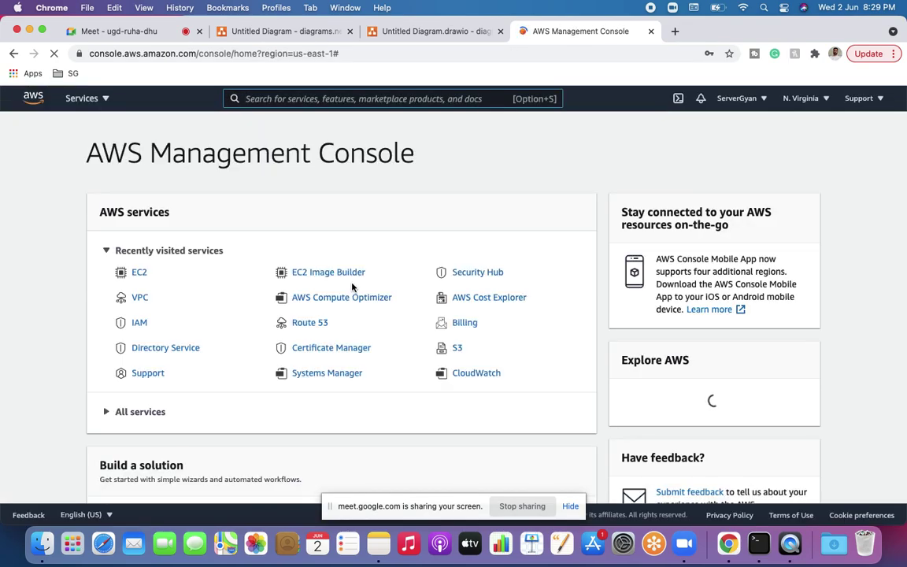
# Step: Go from EC2 to Auto Scaling Launch Configurations and start a new launch configuration
pyautogui.click(138, 272)
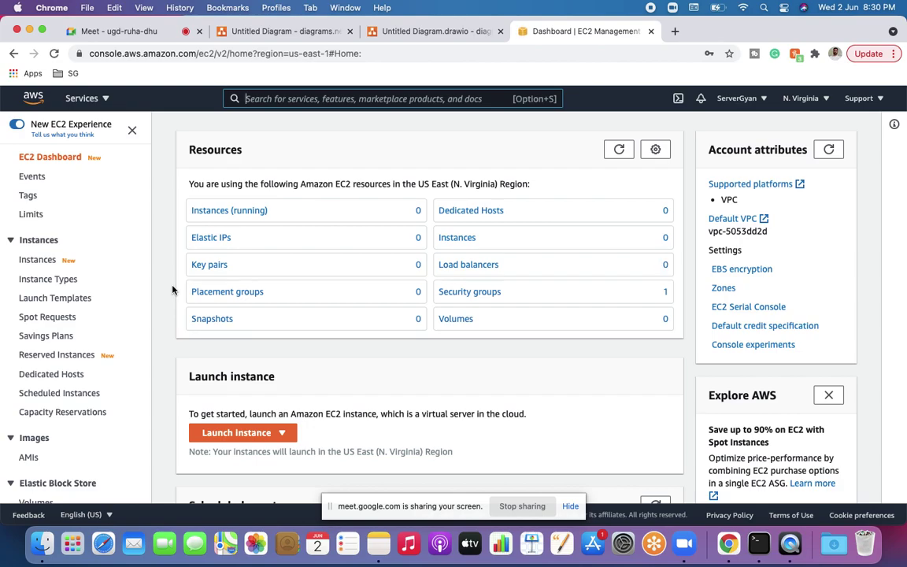
pyautogui.scroll(-5, 74, 268)
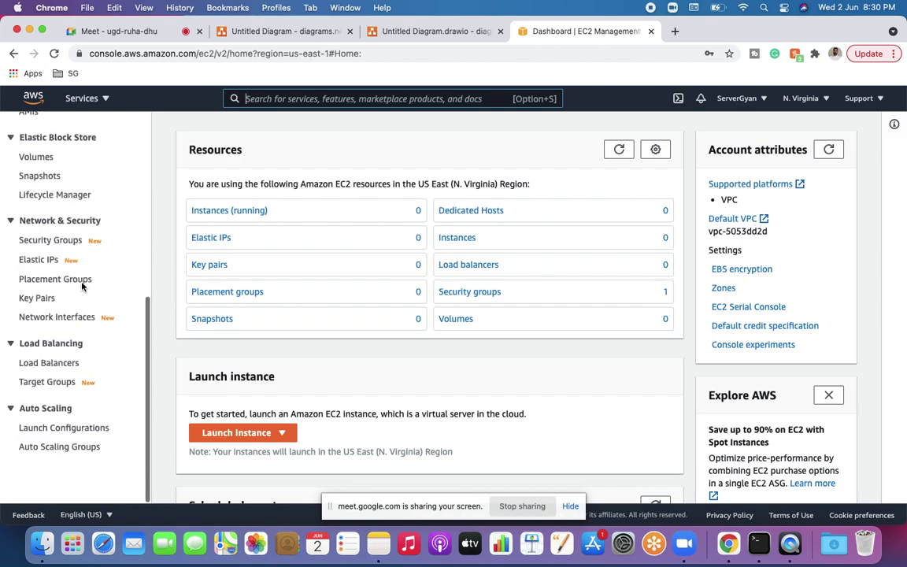
pyautogui.click(66, 429)
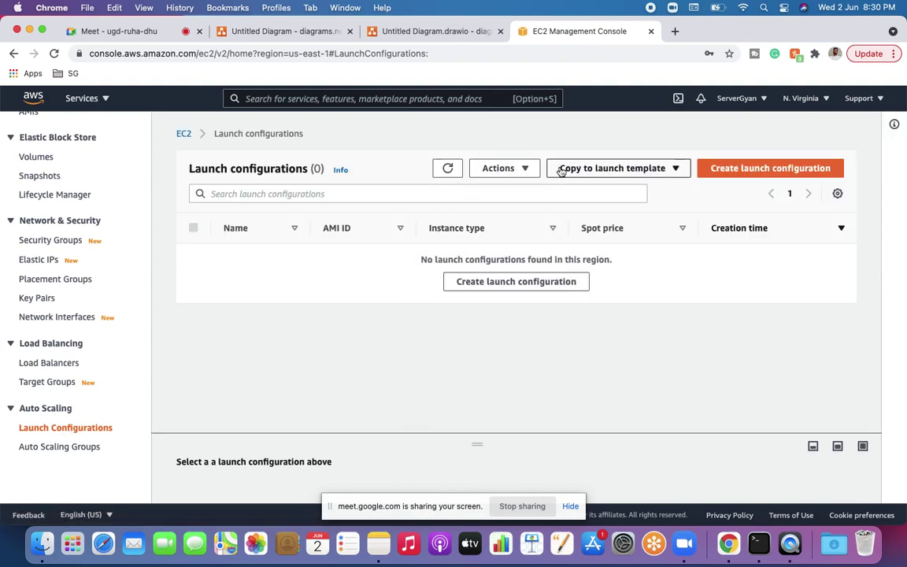
pyautogui.click(747, 169)
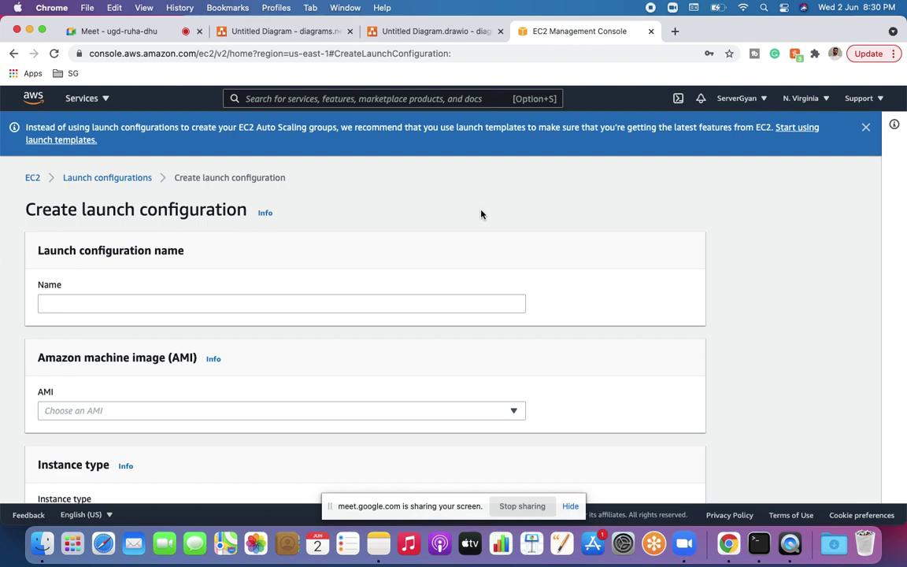
# Step: Name the launch configuration 'Demo' and select the Cortex3 AMI
pyautogui.click(324, 304)
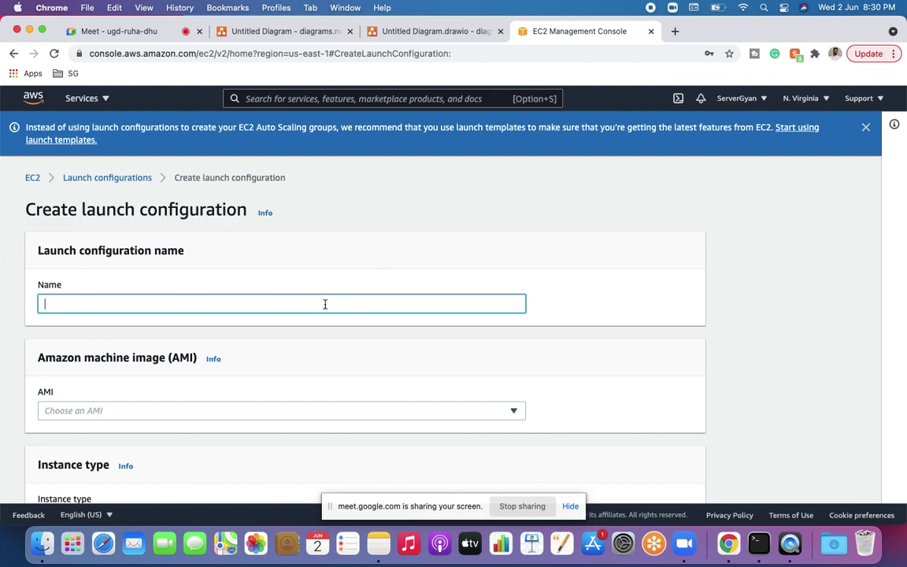
pyautogui.write('Demo')
pyautogui.scroll(-2, 273, 308)
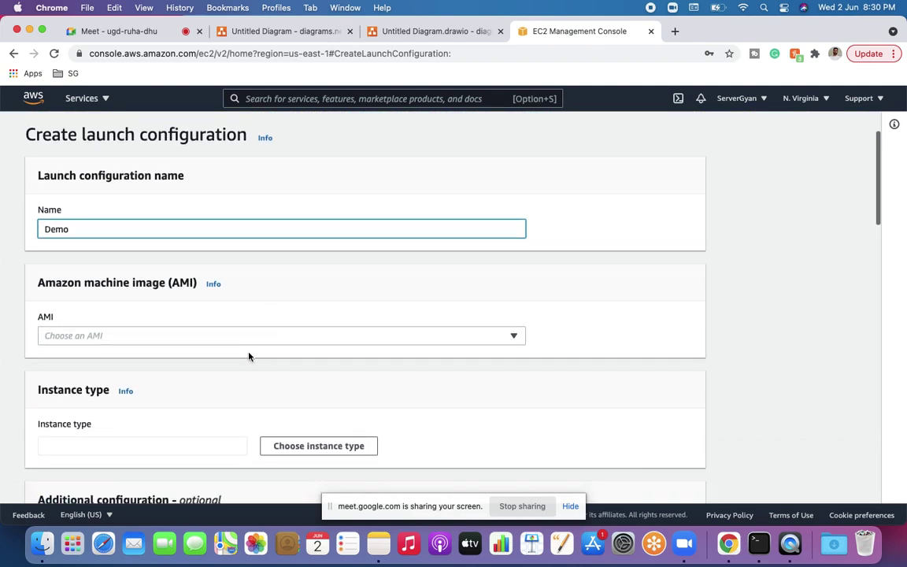
pyautogui.click(248, 341)
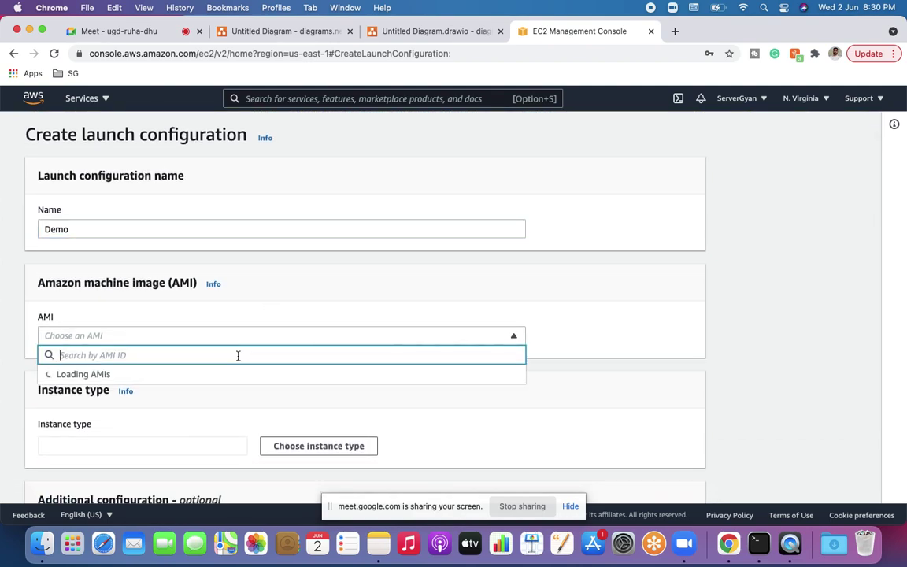
pyautogui.click(177, 234)
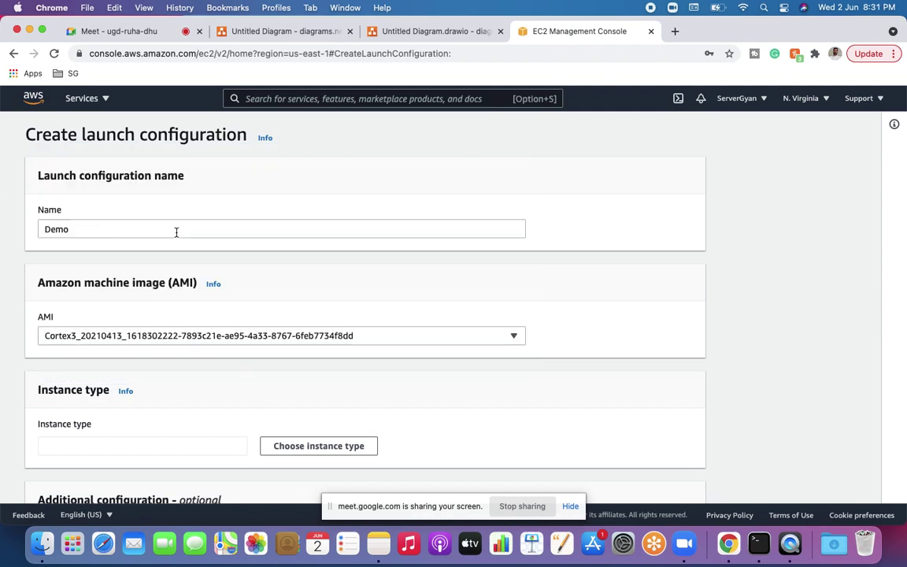
# Step: Bring up the instance type choices for the Demo configuration
pyautogui.scroll(-1, 401, 350)
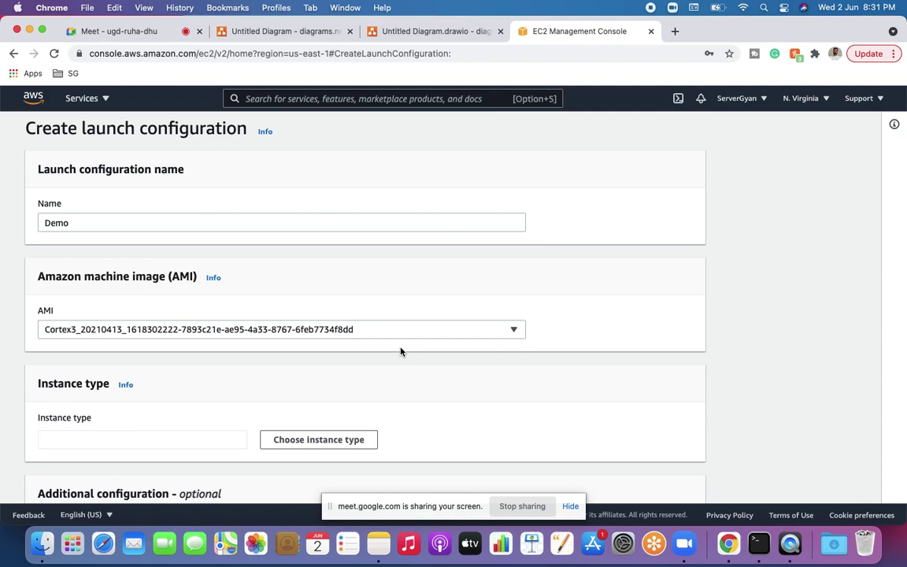
pyautogui.scroll(-2, 400, 351)
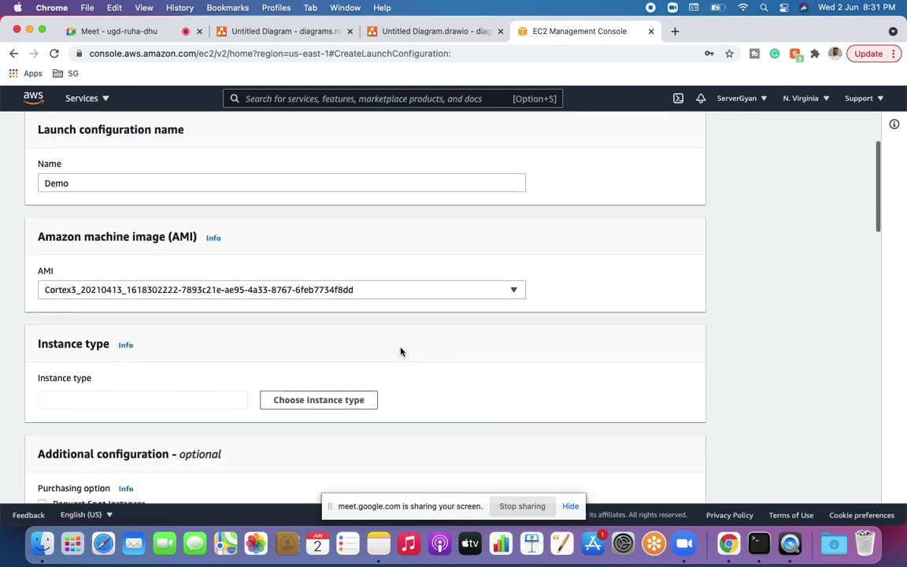
pyautogui.scroll(-2, 401, 352)
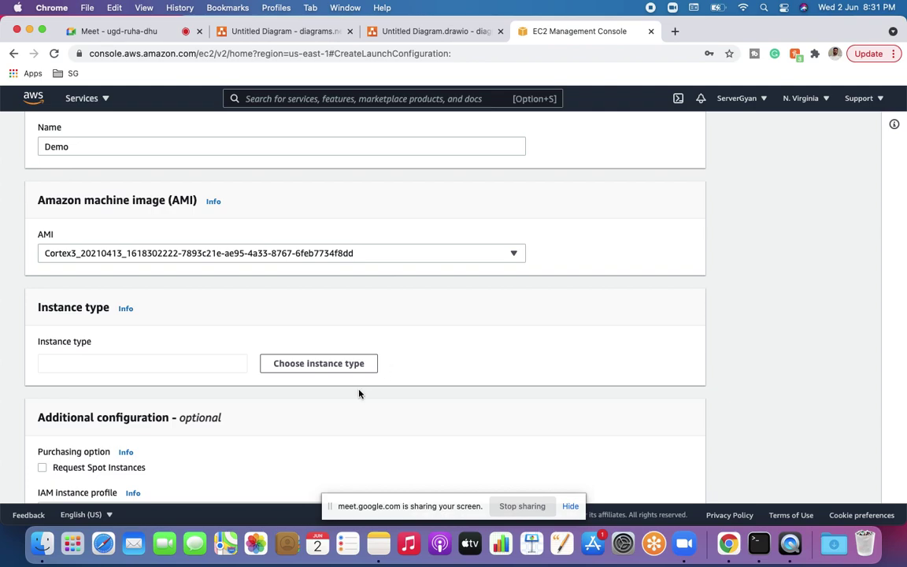
pyautogui.click(137, 371)
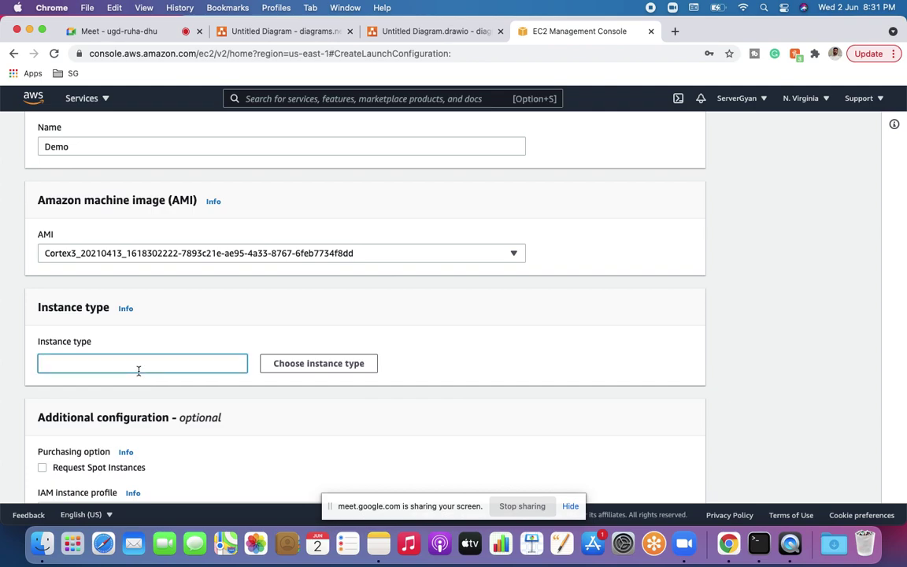
pyautogui.click(266, 370)
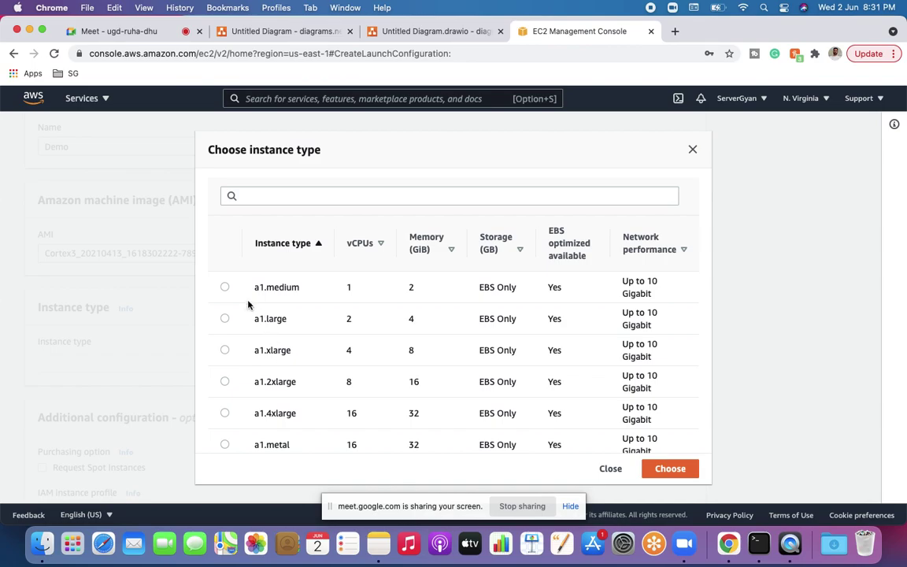
# Step: Filter instance types by 't2', choose t2.micro, and review the remaining form settings
pyautogui.click(271, 197)
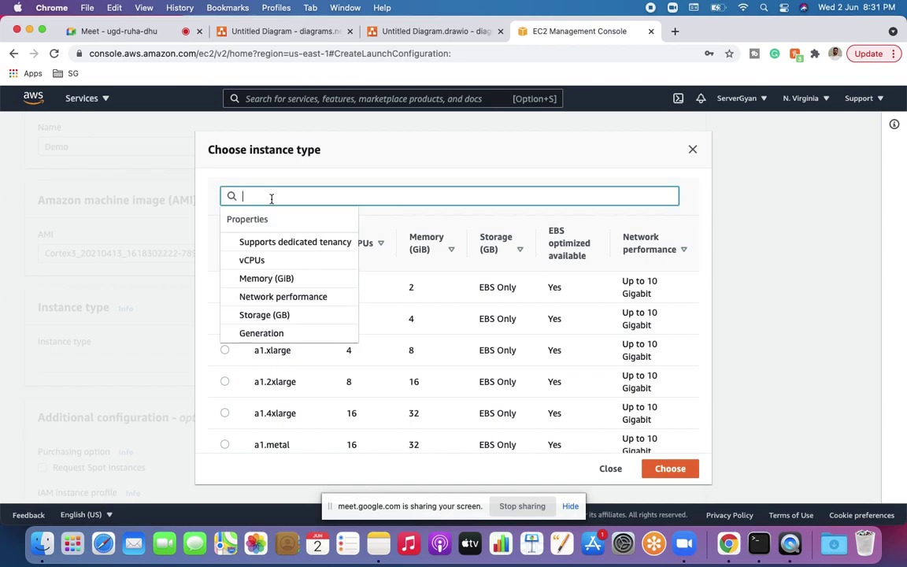
pyautogui.write('t2')
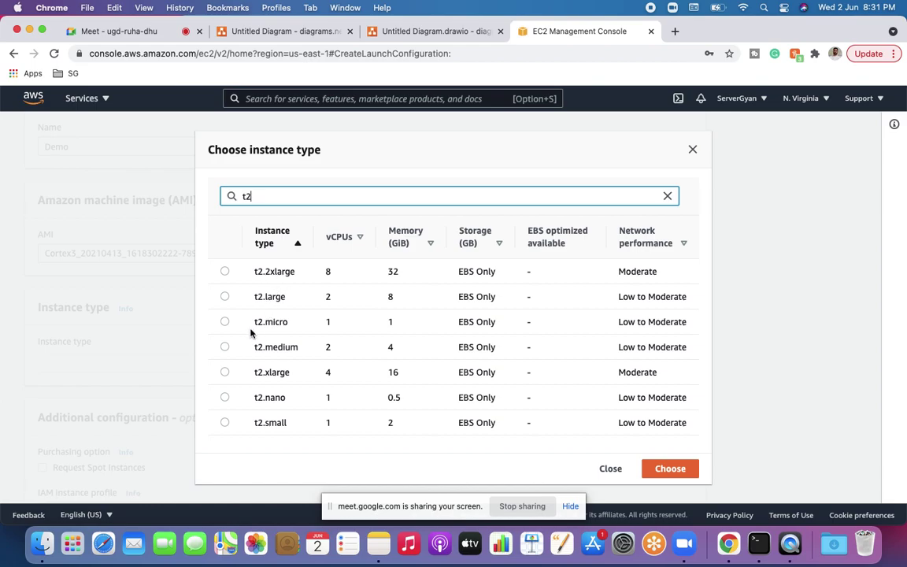
pyautogui.click(226, 347)
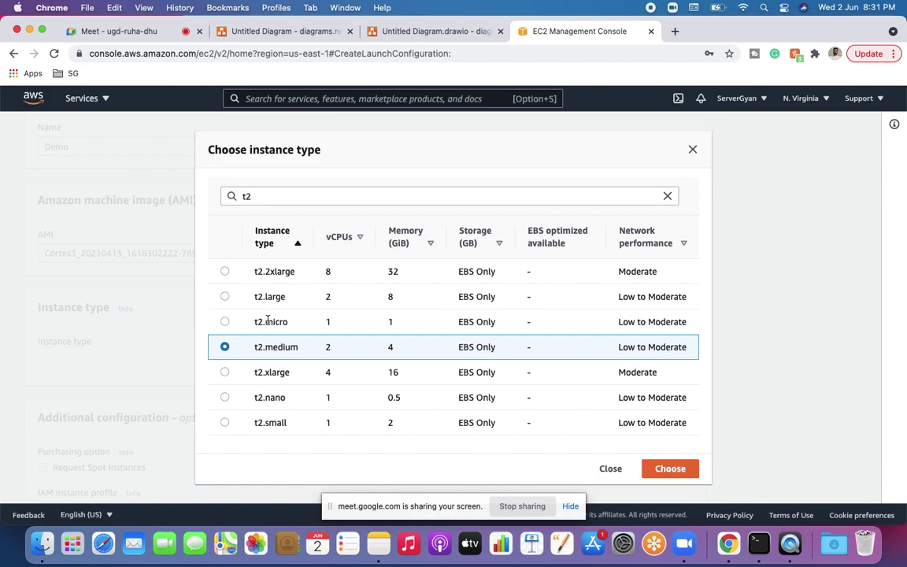
pyautogui.click(224, 322)
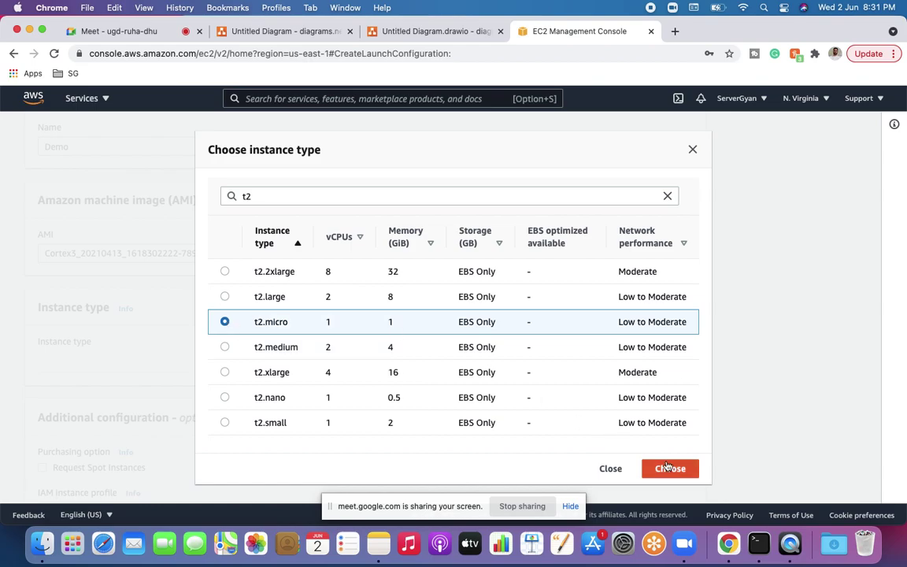
pyautogui.click(670, 470)
pyautogui.scroll(-3, 486, 407)
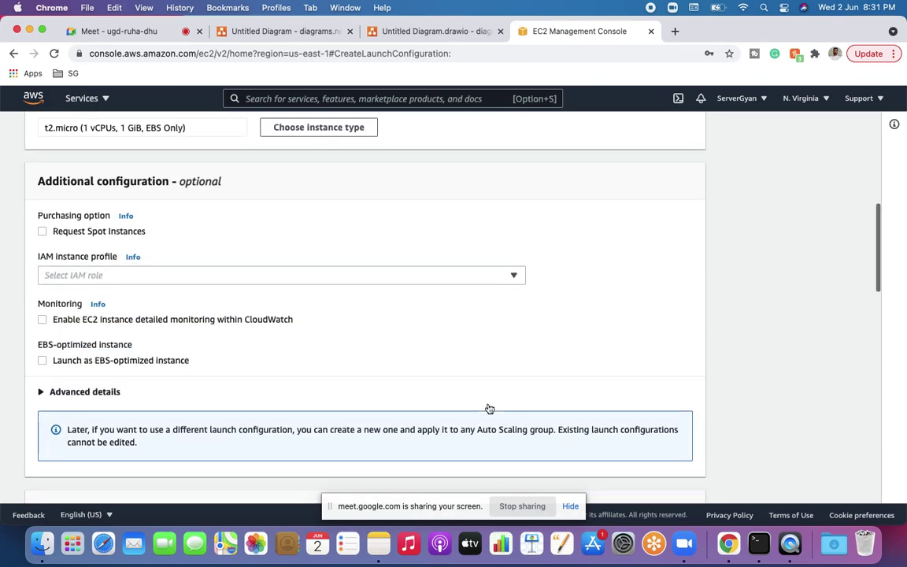
pyautogui.scroll(-2, 223, 277)
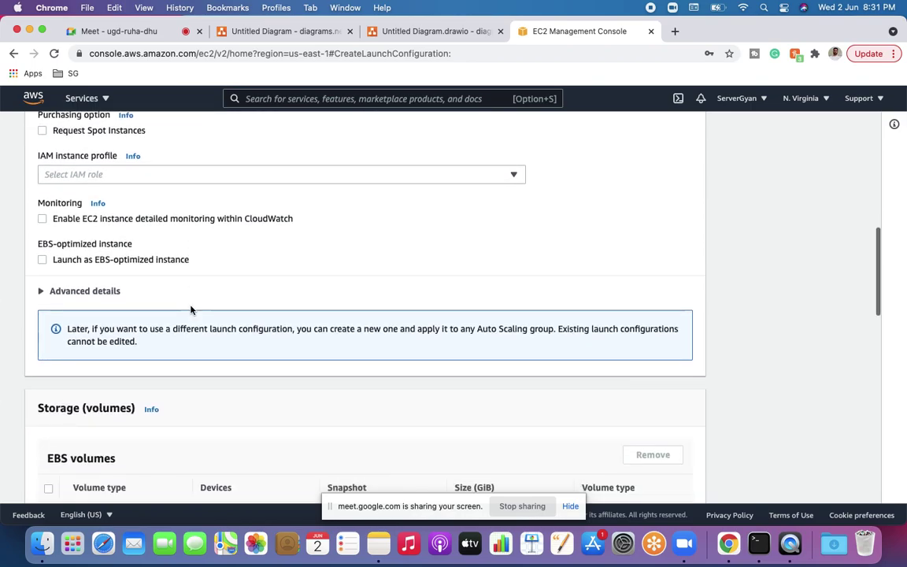
pyautogui.scroll(1, 190, 309)
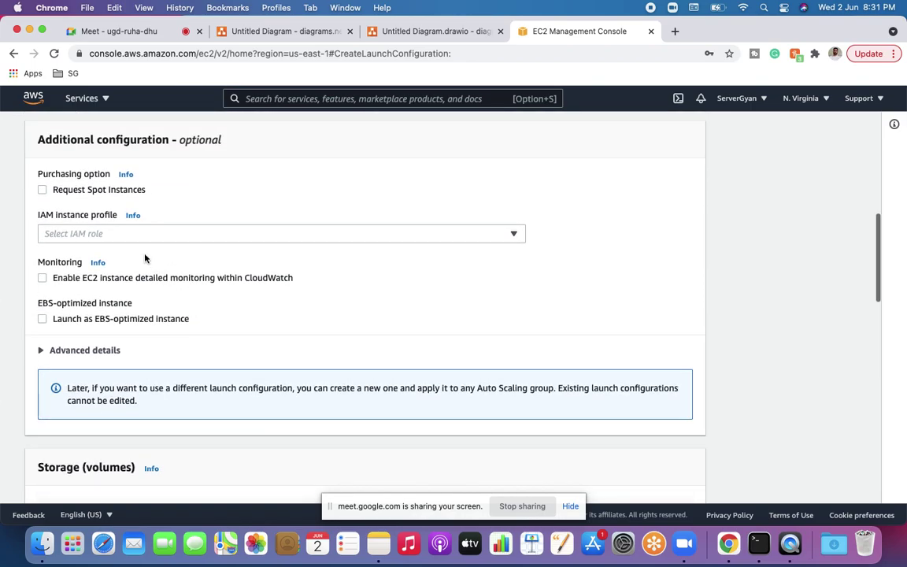
pyautogui.scroll(-4, 260, 289)
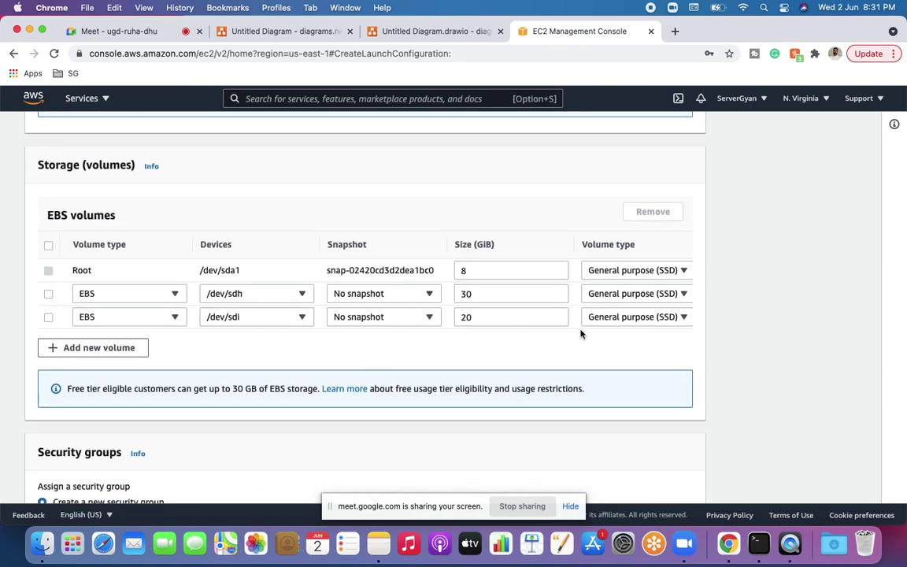
pyautogui.scroll(15, 581, 335)
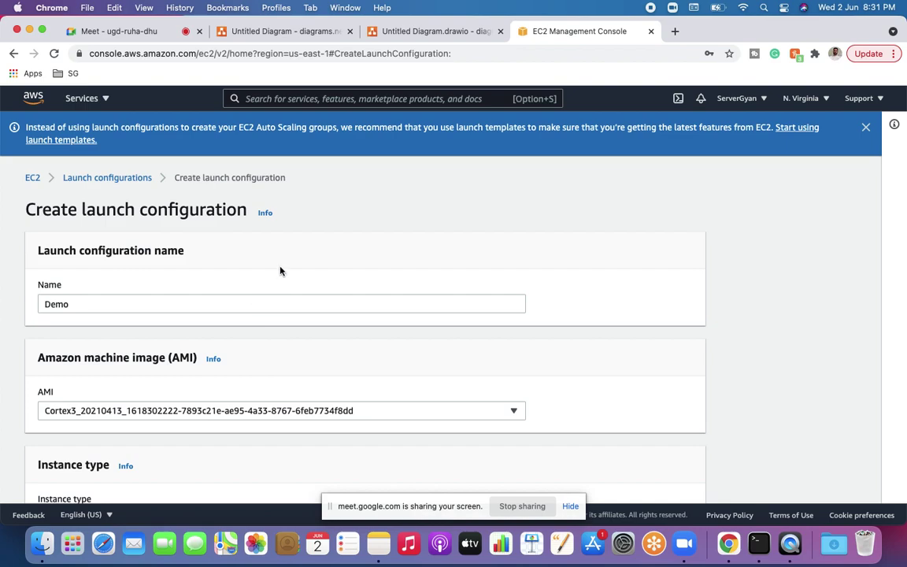
# Step: In the Google Meet call, mute, dismiss the reminder, then unmute the microphone
pyautogui.click(126, 31)
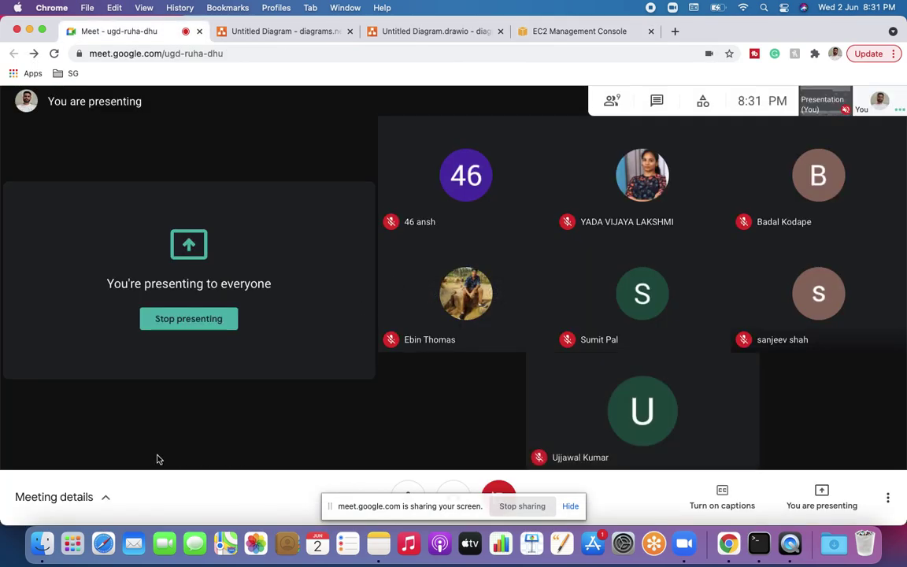
pyautogui.click(408, 493)
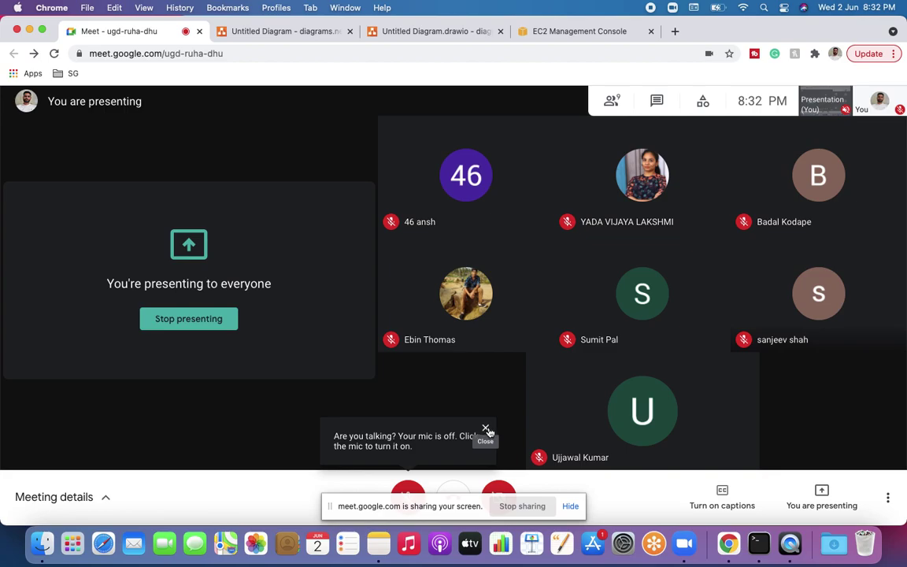
pyautogui.click(486, 430)
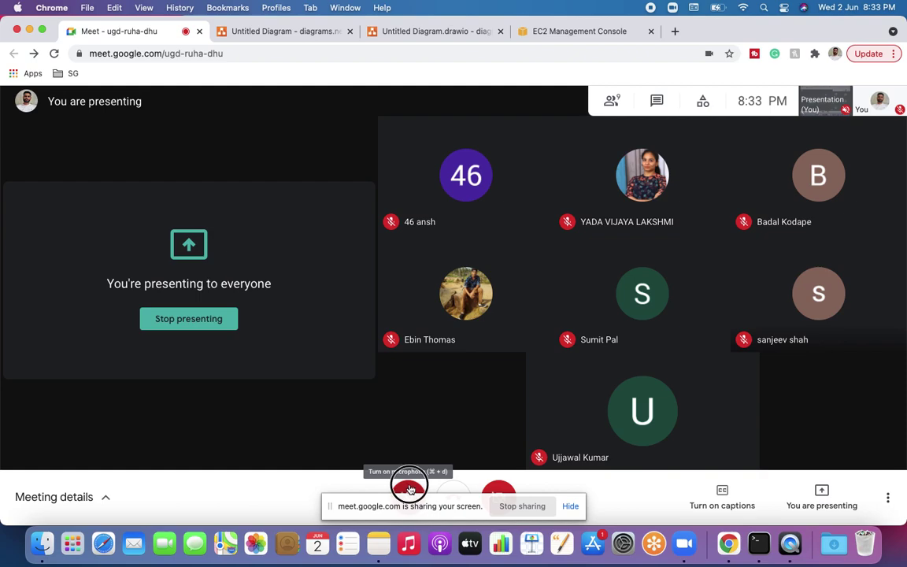
pyautogui.click(410, 490)
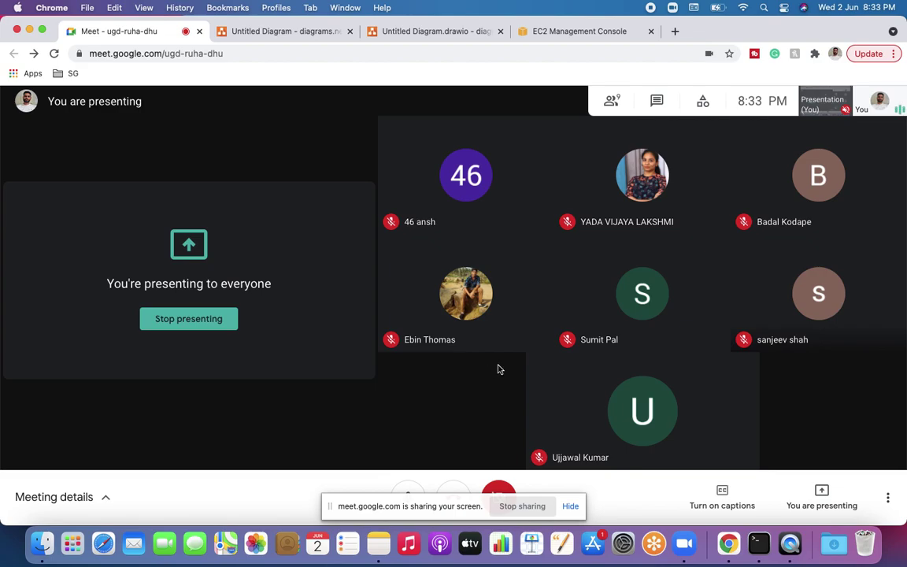
# Step: Glance at the diagrams.net ASG/ELB architecture diagrams, then return to the EC2 form
pyautogui.click(274, 33)
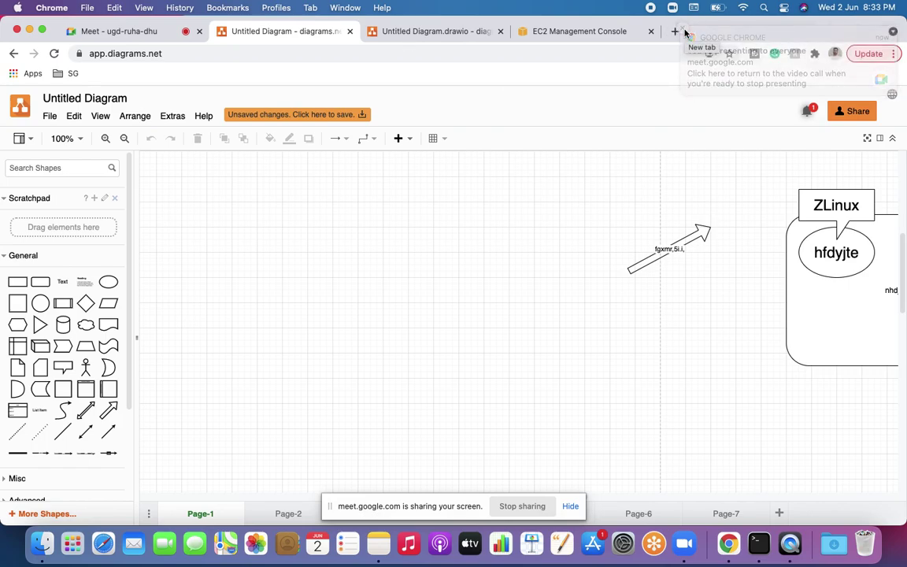
pyautogui.click(419, 31)
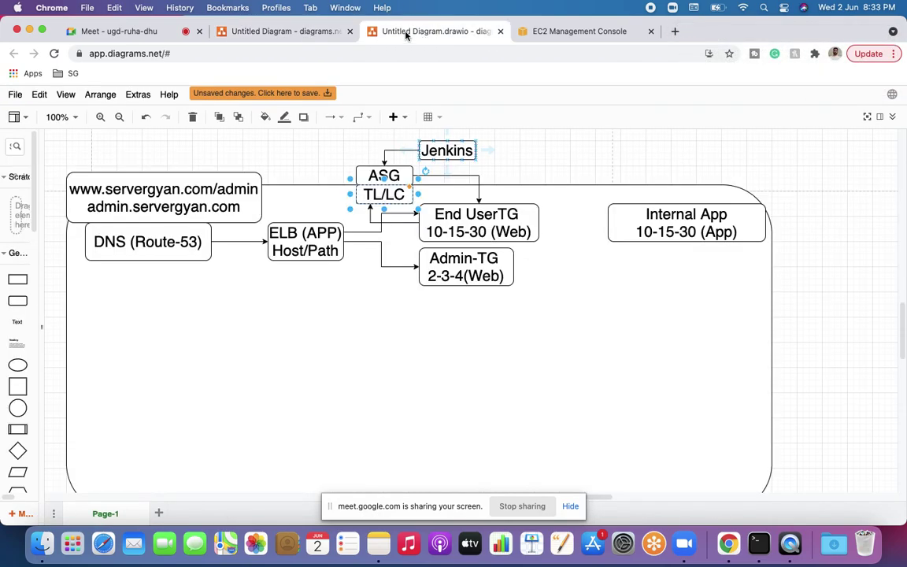
pyautogui.click(526, 33)
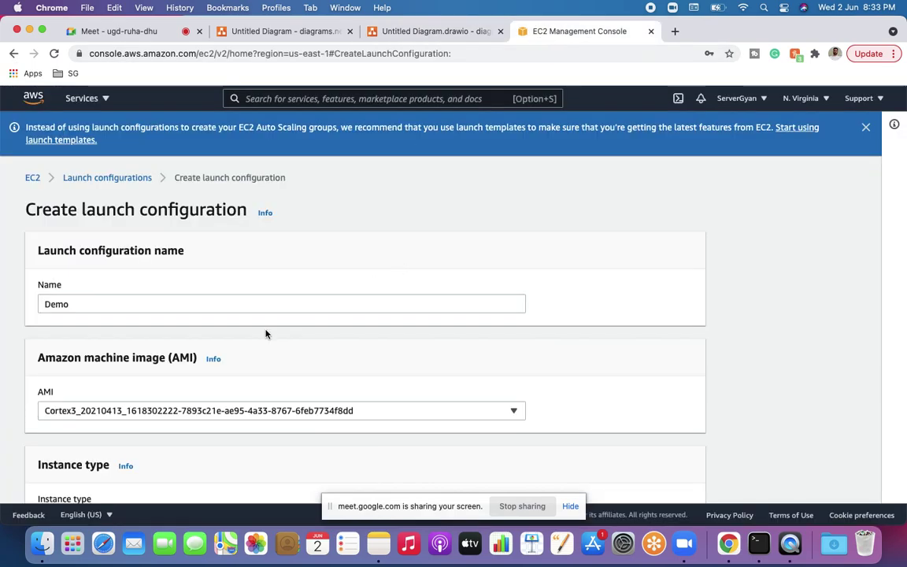
# Step: Replace the Cortex3 AMI with the aginity-team-022 image after trying a 'redhat' search
pyautogui.click(345, 415)
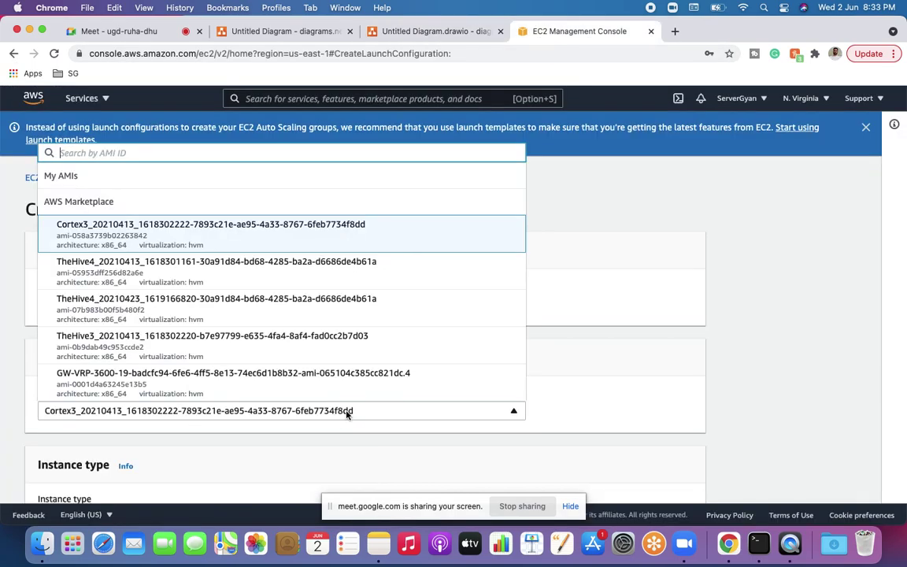
pyautogui.scroll(-2, 261, 302)
pyautogui.scroll(-2, 261, 302)
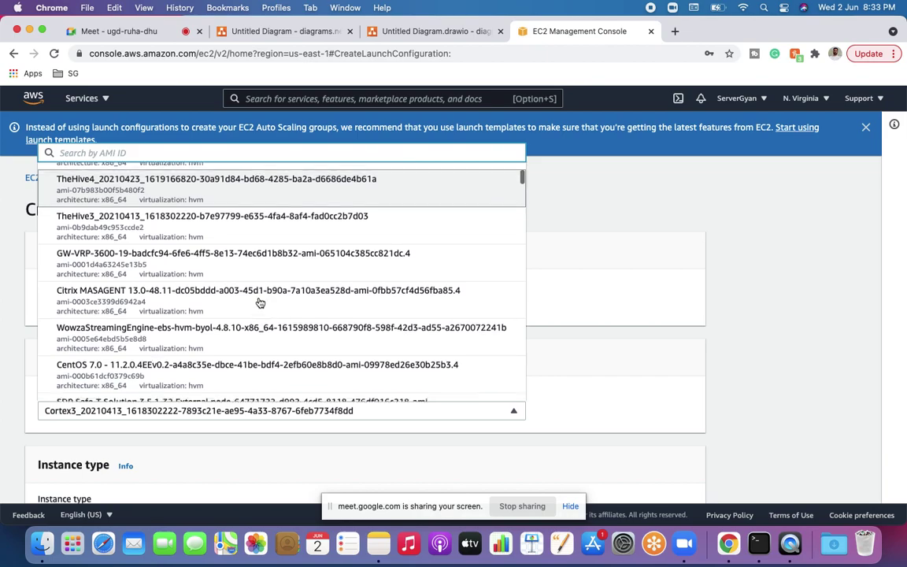
pyautogui.scroll(3, 261, 303)
pyautogui.write('redhat')
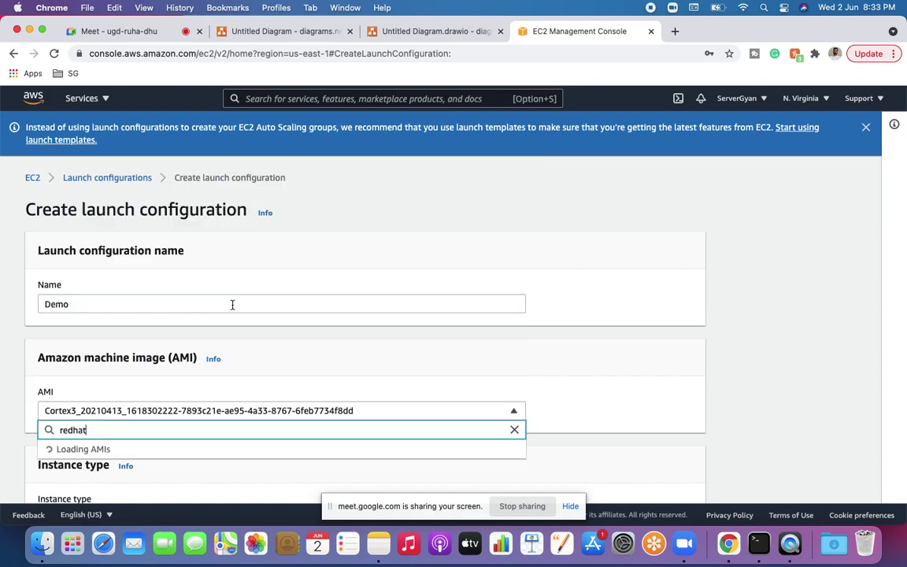
pyautogui.press('BackSpace')
pyautogui.press('BackSpace')
pyautogui.press('BackSpace')
pyautogui.press('BackSpace')
pyautogui.press('BackSpace')
pyautogui.press('BackSpace')
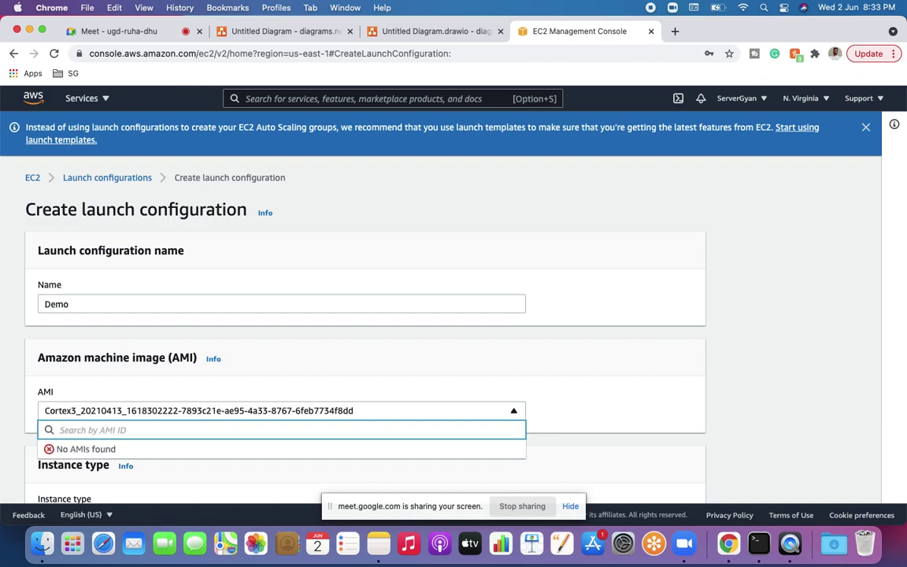
pyautogui.scroll(-4, 453, 299)
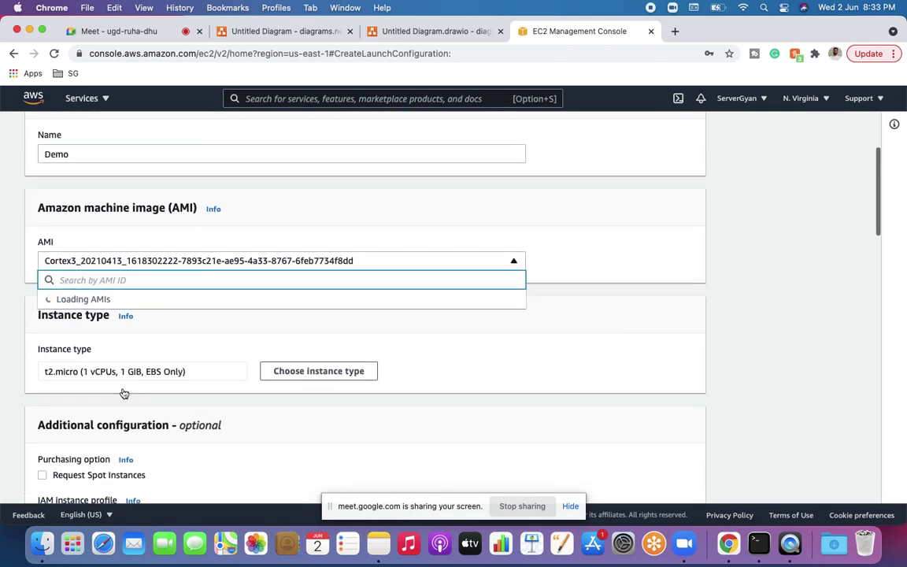
pyautogui.scroll(-5, 182, 410)
pyautogui.scroll(-3, 182, 409)
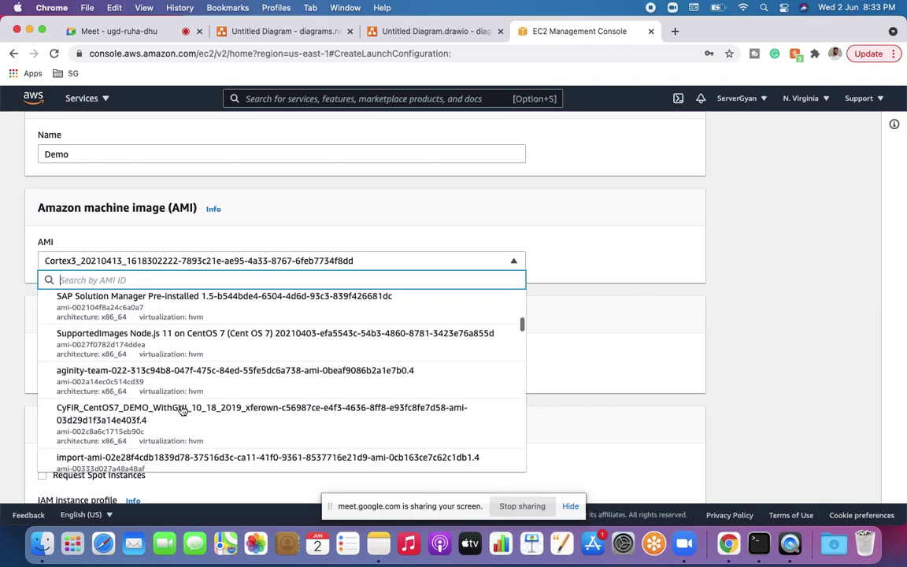
pyautogui.click(181, 363)
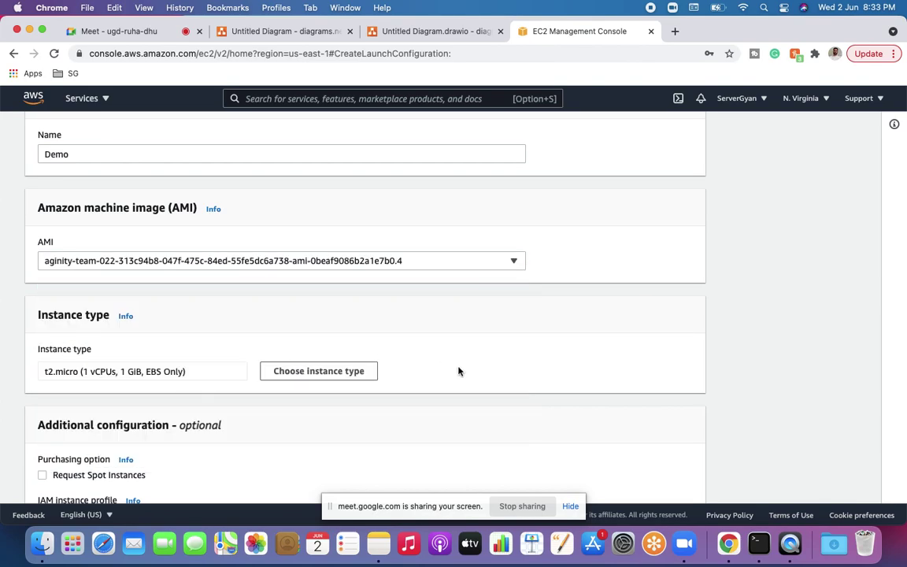
# Step: Check the Existing key pair list, finding no key pairs available
pyautogui.scroll(-10, 459, 371)
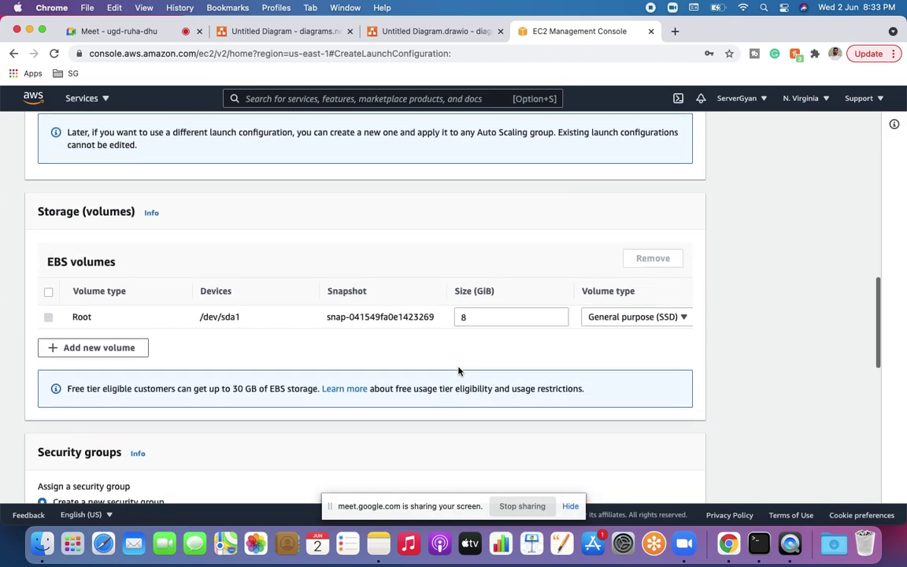
pyautogui.scroll(-8, 575, 411)
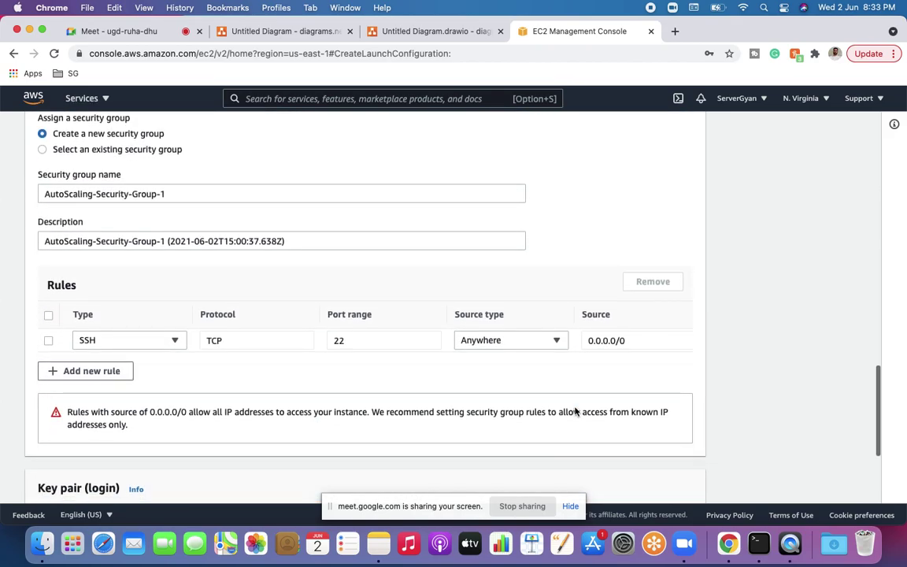
pyautogui.scroll(-1, 575, 411)
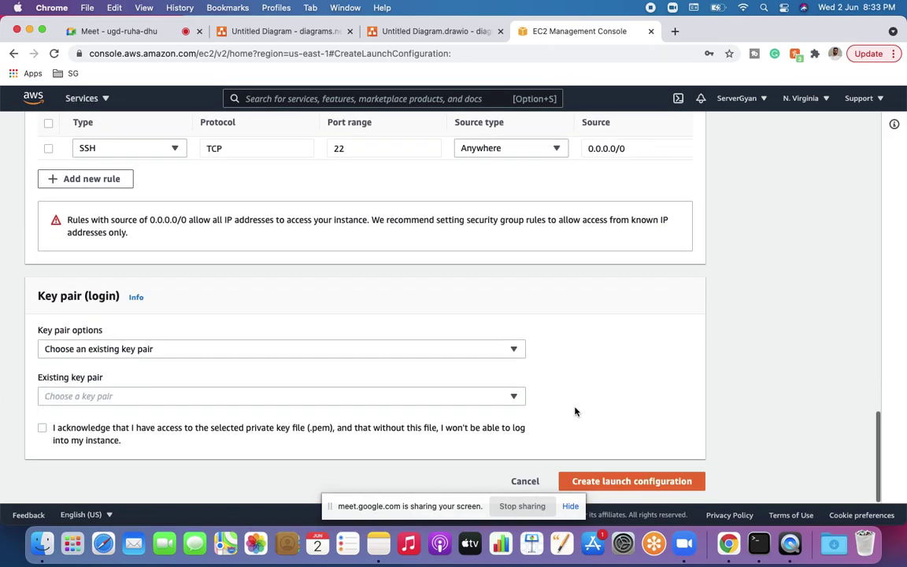
pyautogui.click(296, 398)
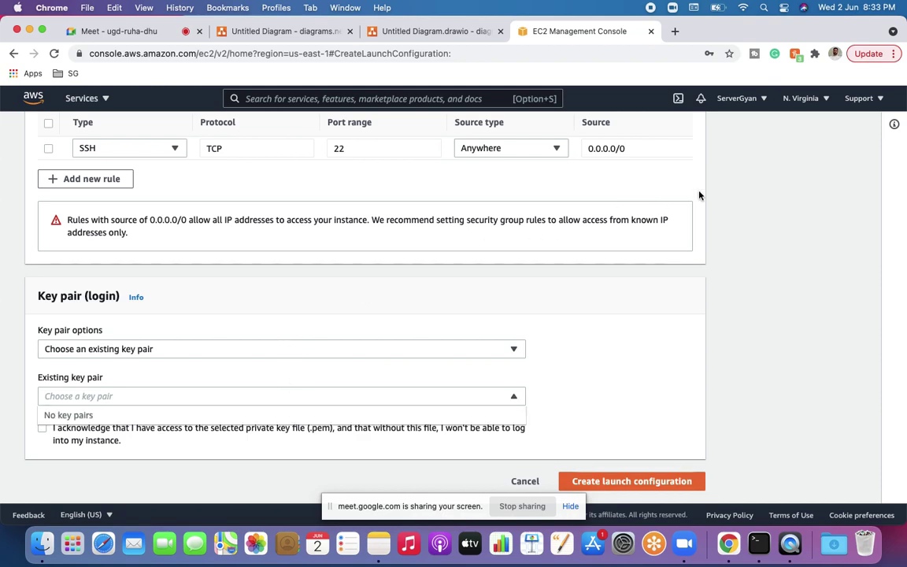
# Step: Switch the console to the Asia Pacific (Mumbai) region and reload
pyautogui.click(789, 98)
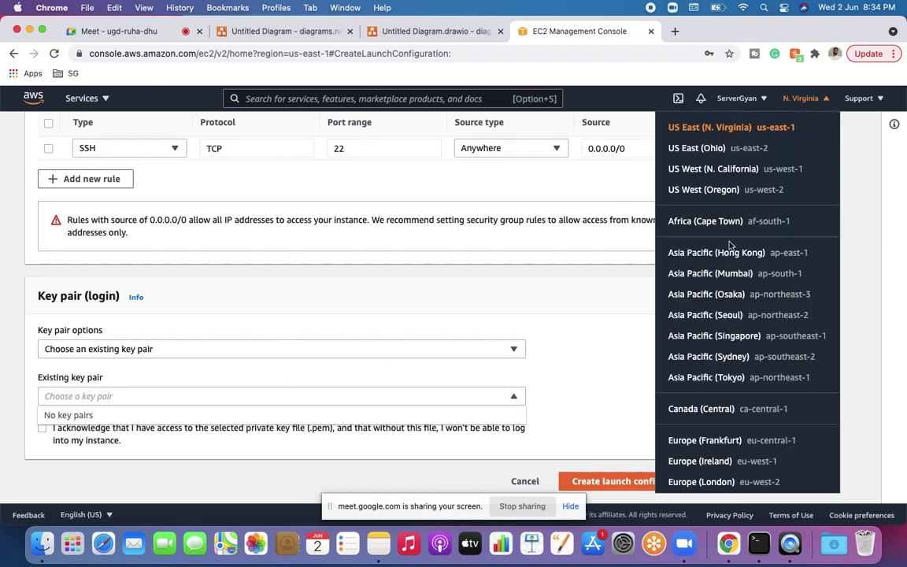
pyautogui.click(730, 275)
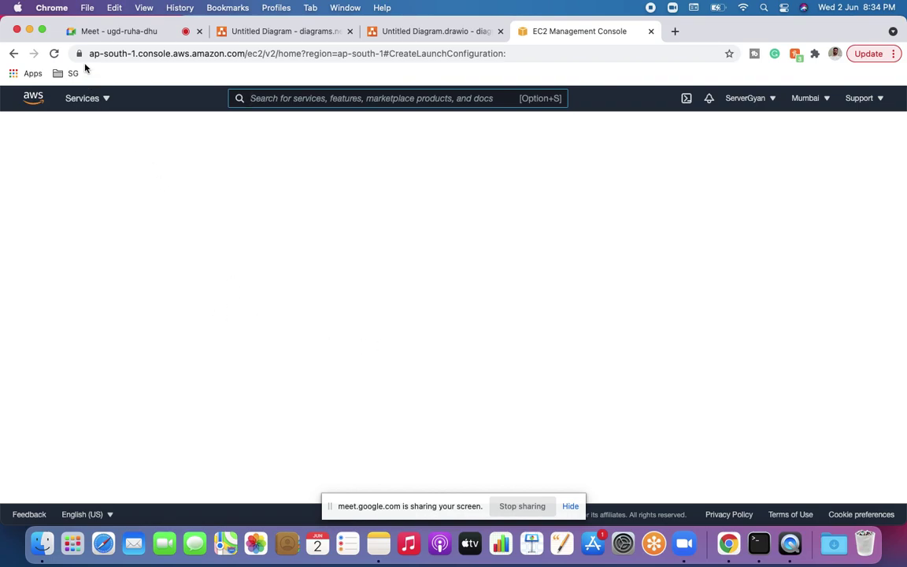
pyautogui.click(54, 55)
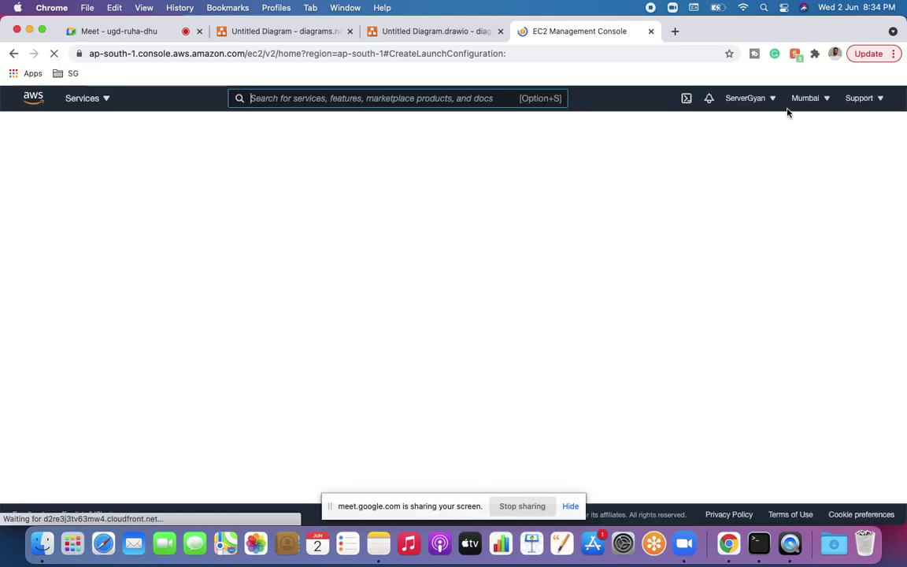
# Step: Go to Launch Configurations in Mumbai and start a new launch configuration
pyautogui.scroll(-5, 67, 276)
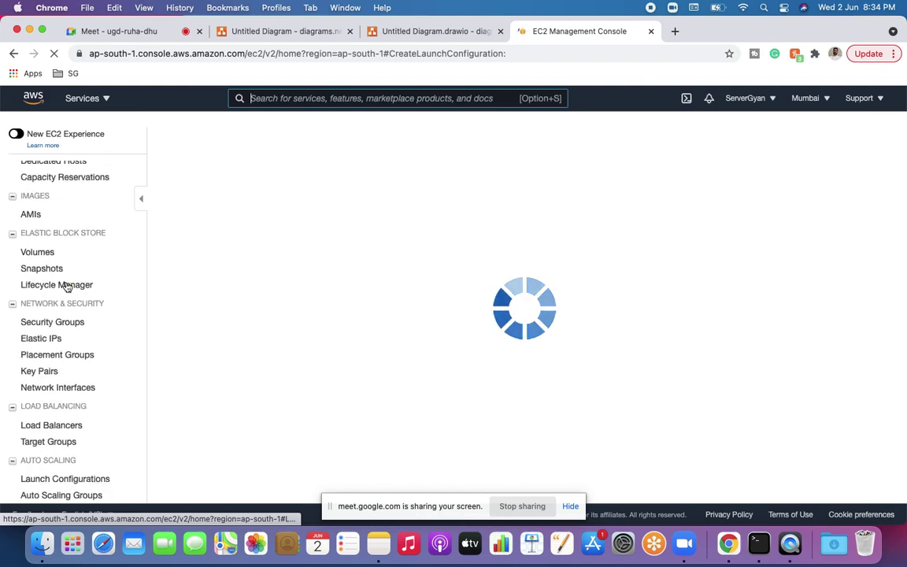
pyautogui.click(51, 480)
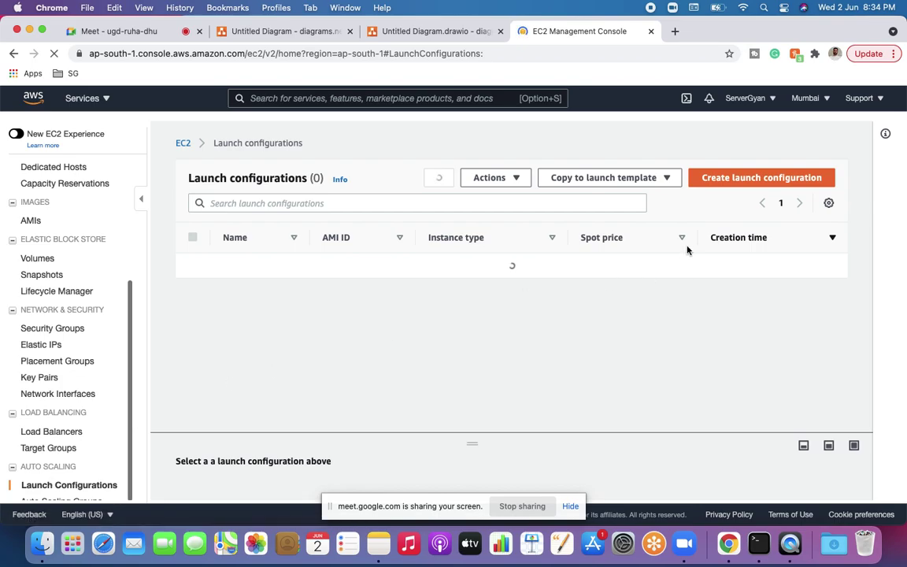
pyautogui.click(718, 180)
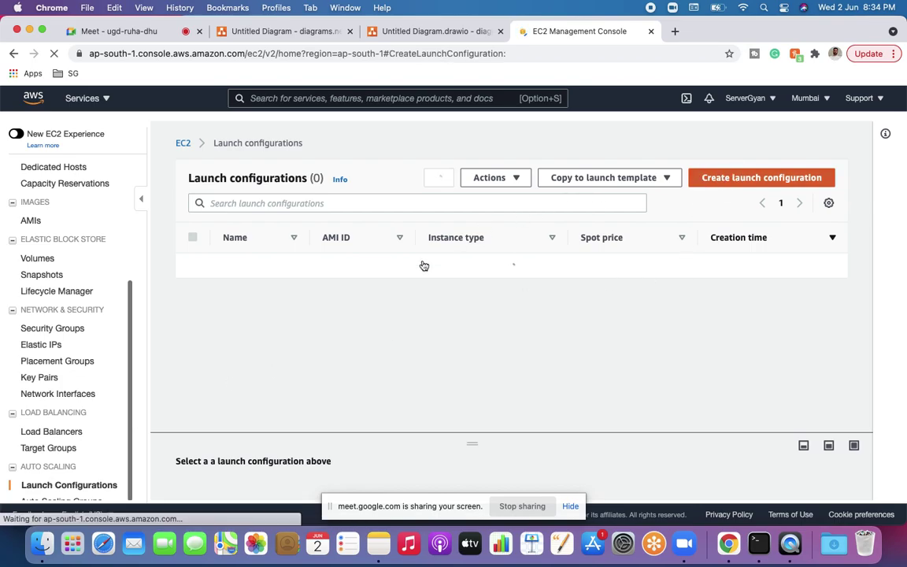
# Step: Name the new Mumbai launch configuration 'Demo'
pyautogui.click(362, 312)
pyautogui.write('D')
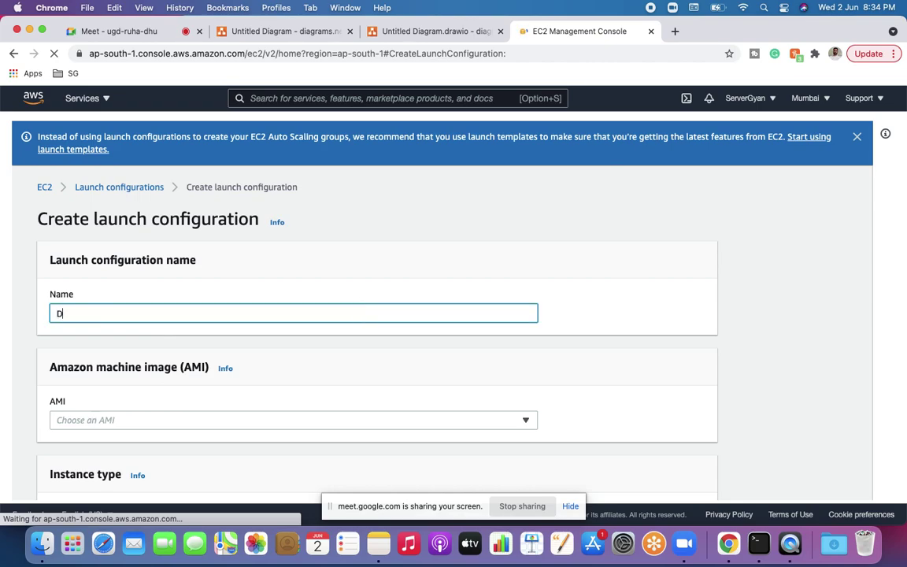
pyautogui.write('emo')
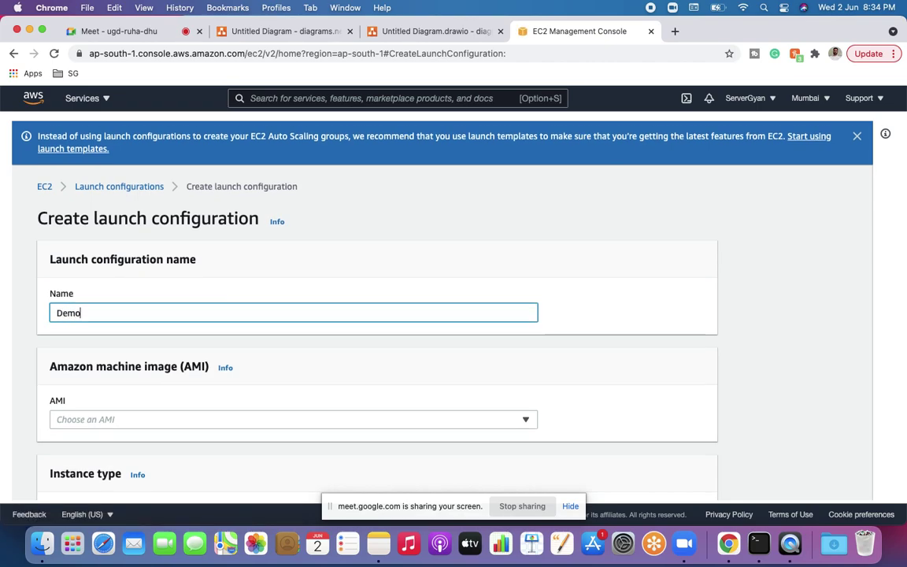
pyautogui.scroll(-2, 299, 307)
# Step: Choose the CentOS 6.10 - 18.0EE AMI and bring up the instance type chooser
pyautogui.click(281, 324)
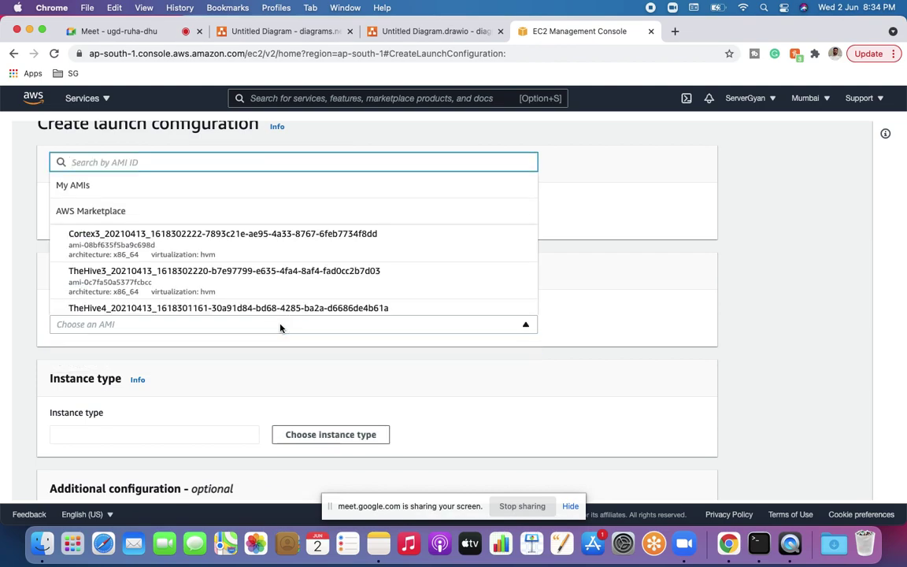
pyautogui.scroll(-4, 263, 291)
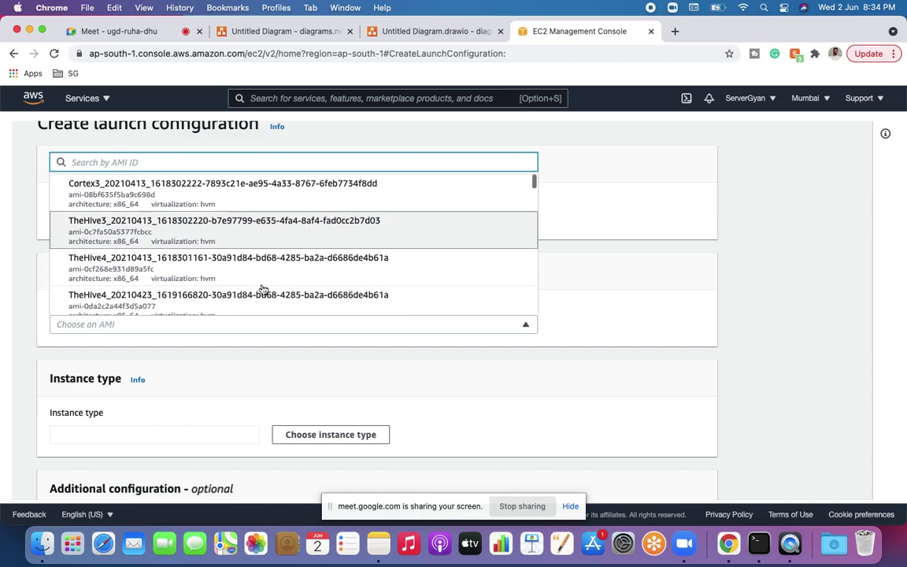
pyautogui.scroll(-4, 263, 291)
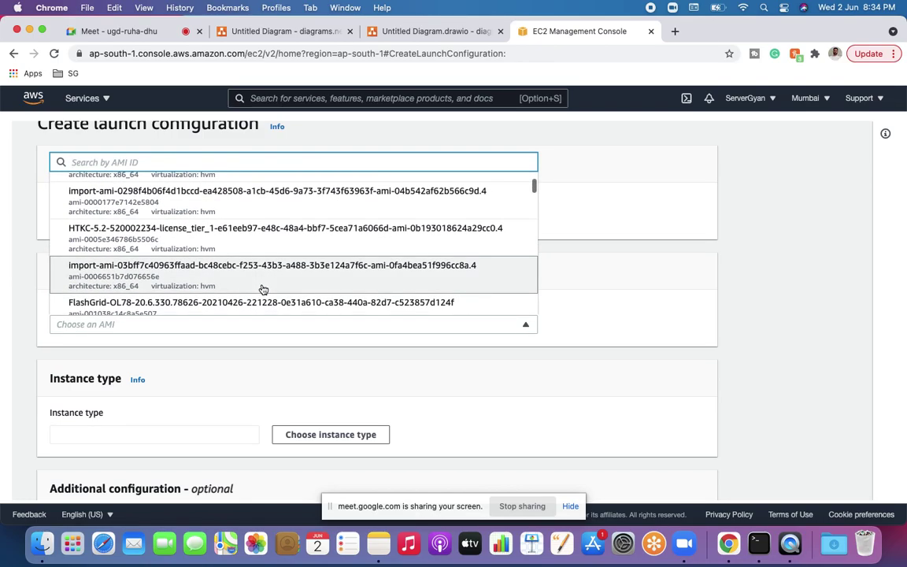
pyautogui.scroll(-4, 263, 291)
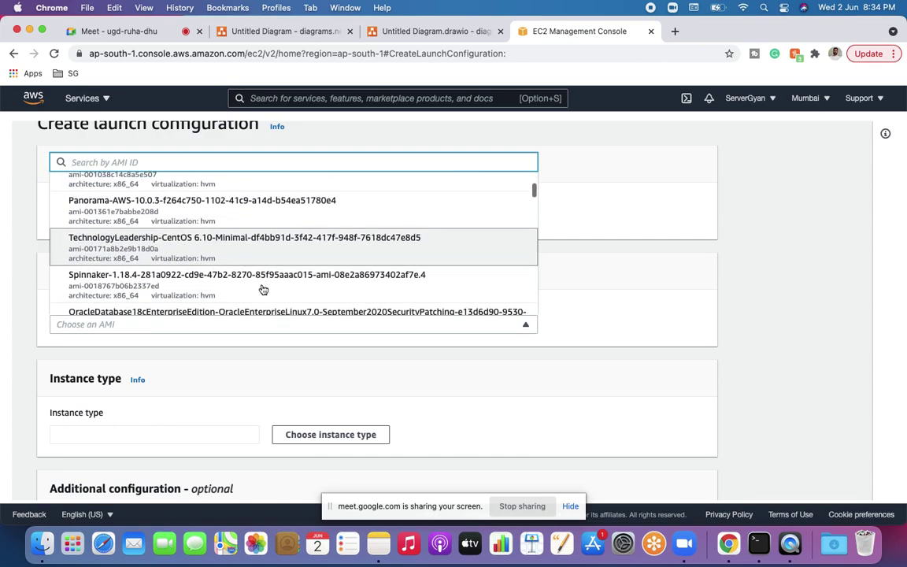
pyautogui.scroll(-3, 263, 290)
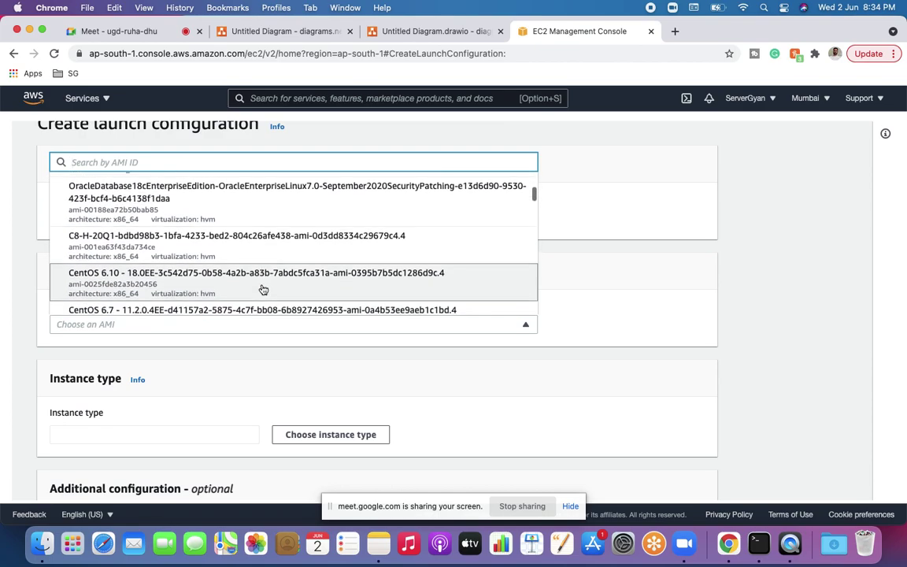
pyautogui.click(263, 289)
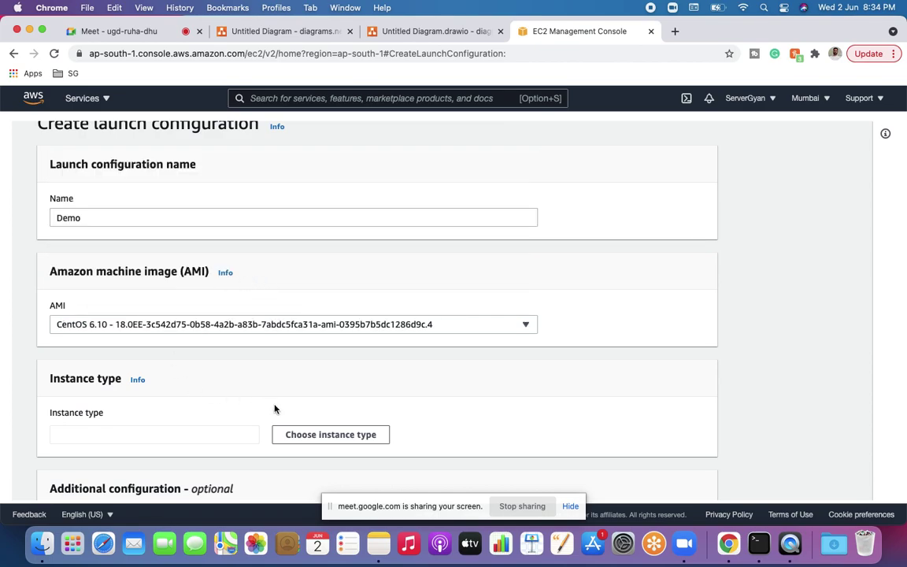
pyautogui.scroll(-3, 275, 409)
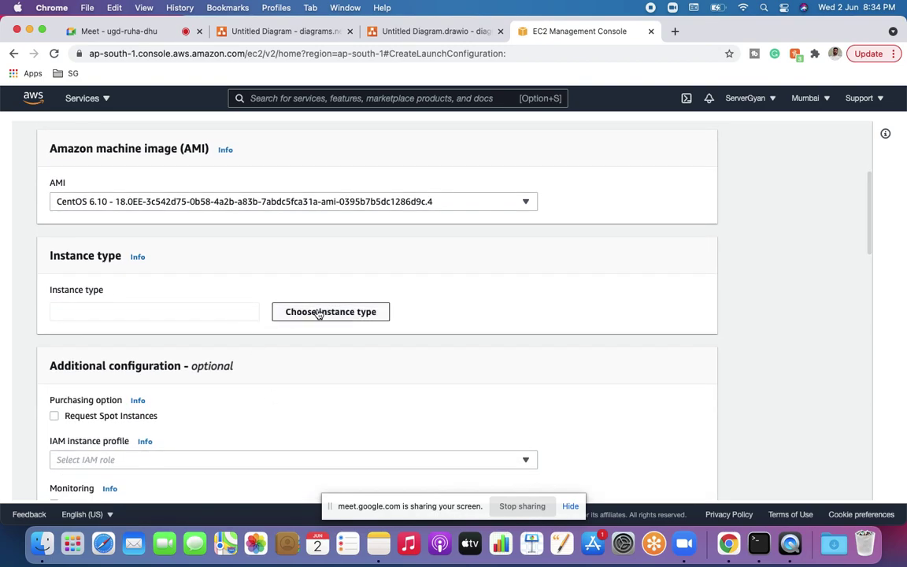
pyautogui.click(300, 313)
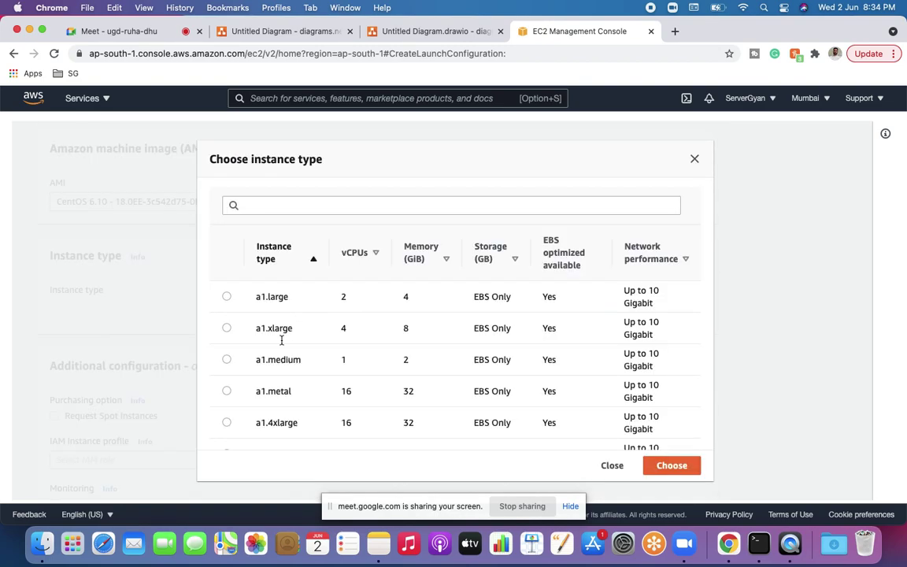
# Step: Filter by 't2', set t2.micro as the instance type, and review the storage settings
pyautogui.click(277, 207)
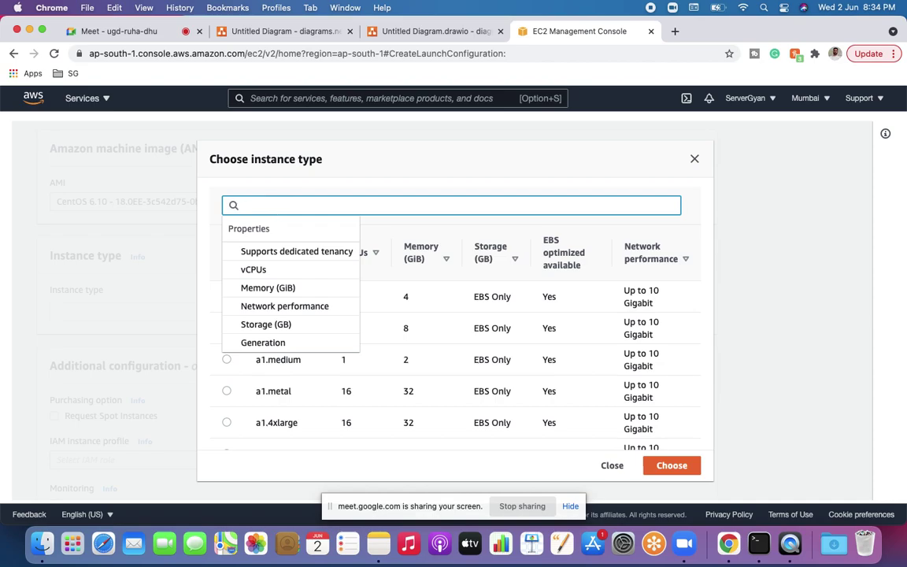
pyautogui.write('t2')
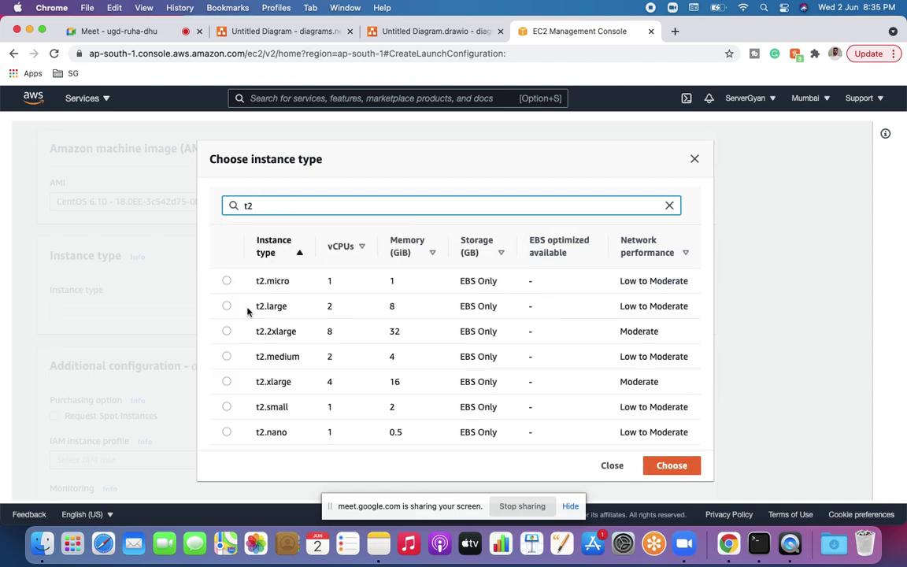
pyautogui.click(227, 281)
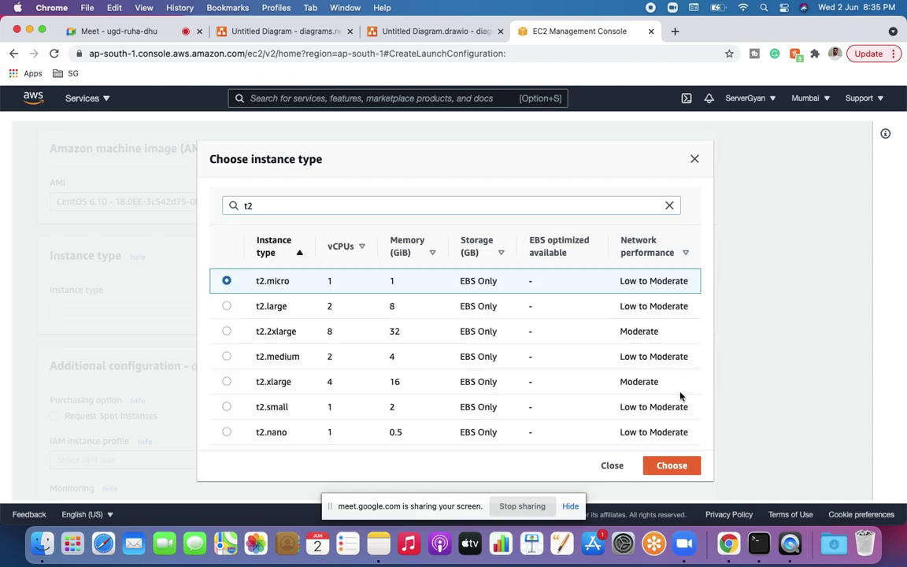
pyautogui.click(682, 462)
pyautogui.scroll(-5, 452, 401)
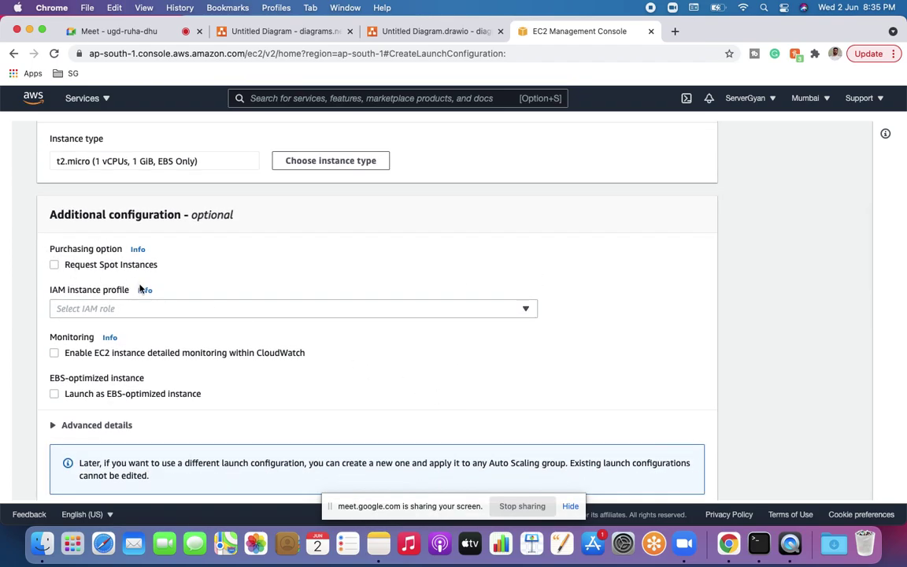
pyautogui.scroll(-1, 173, 314)
pyautogui.scroll(-1, 172, 312)
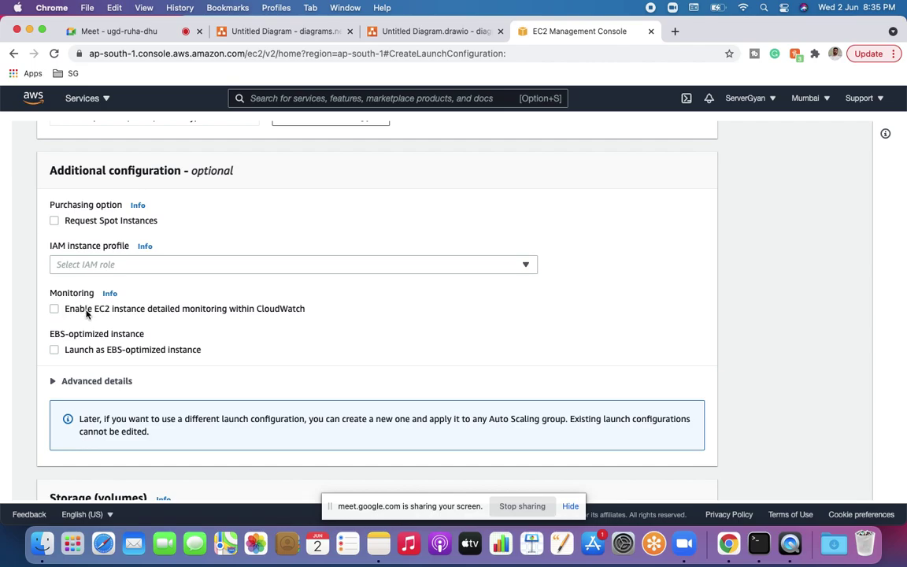
pyautogui.scroll(-2, 180, 323)
pyautogui.scroll(-12, 181, 323)
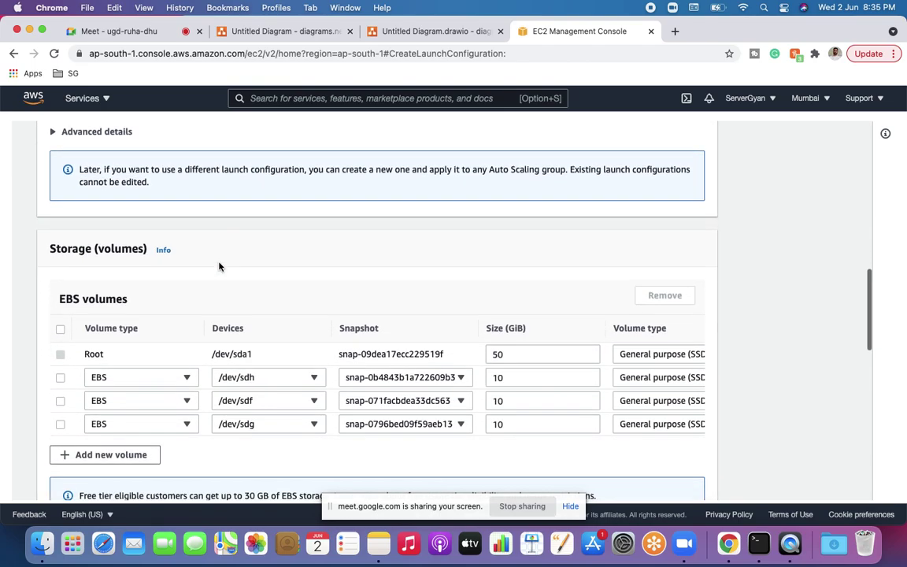
pyautogui.hscroll(10, 220, 265)
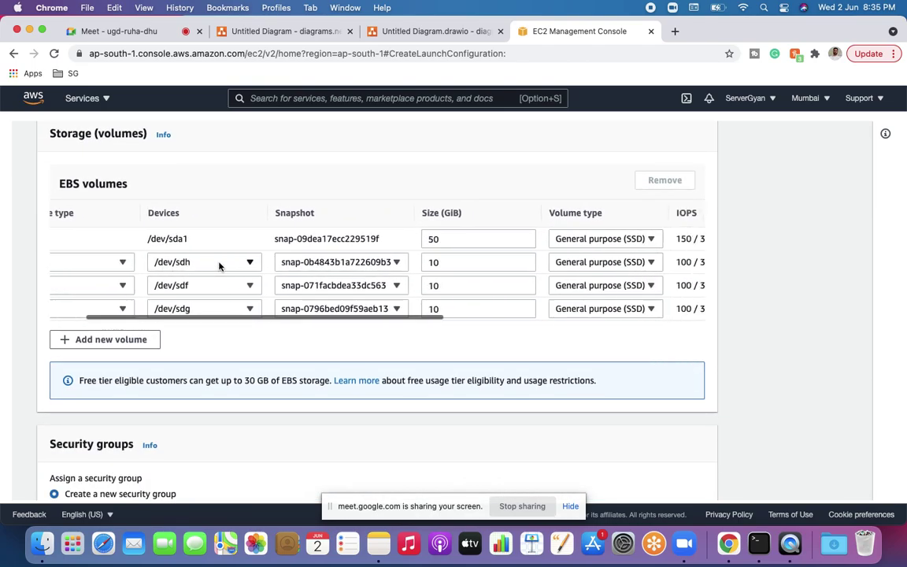
pyautogui.hscroll(5, 221, 264)
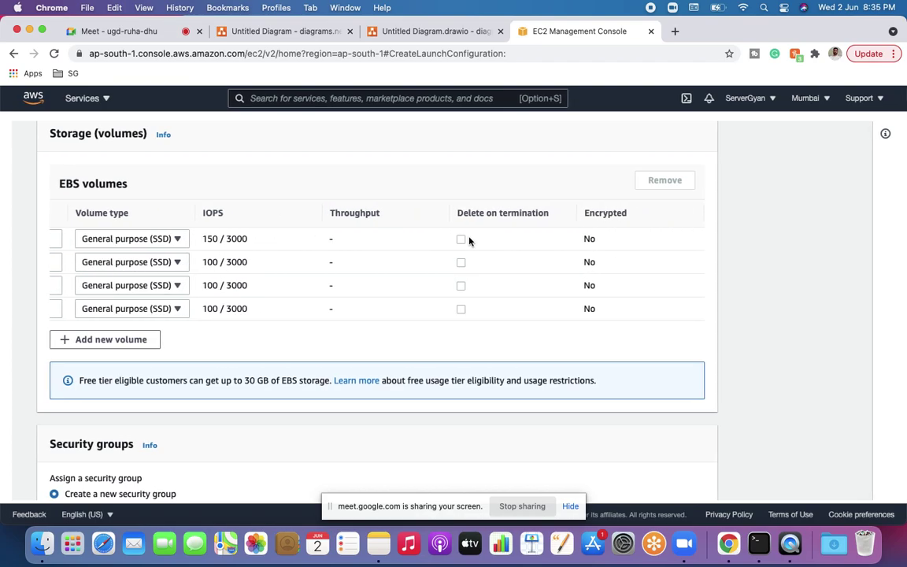
pyautogui.hscroll(-15, 518, 265)
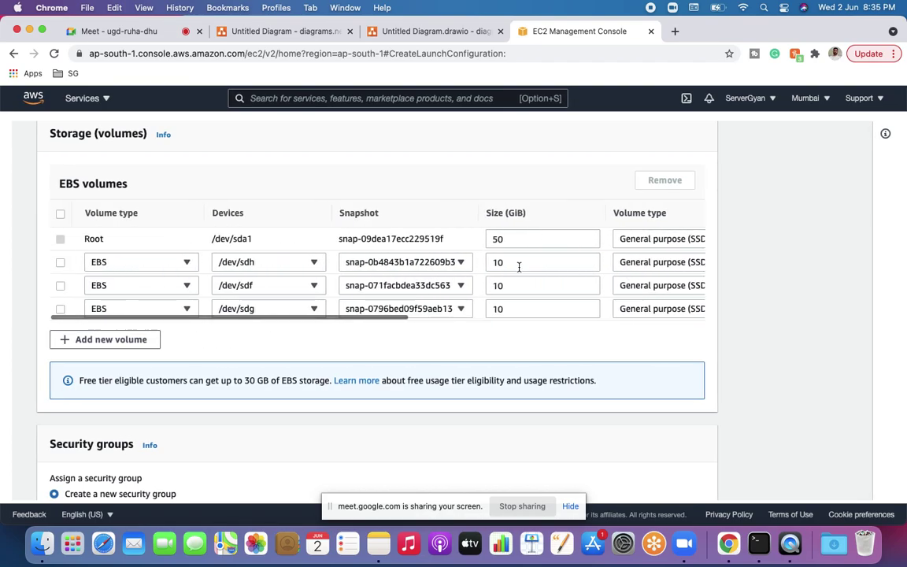
pyautogui.scroll(-2, 519, 267)
pyautogui.scroll(-10, 519, 267)
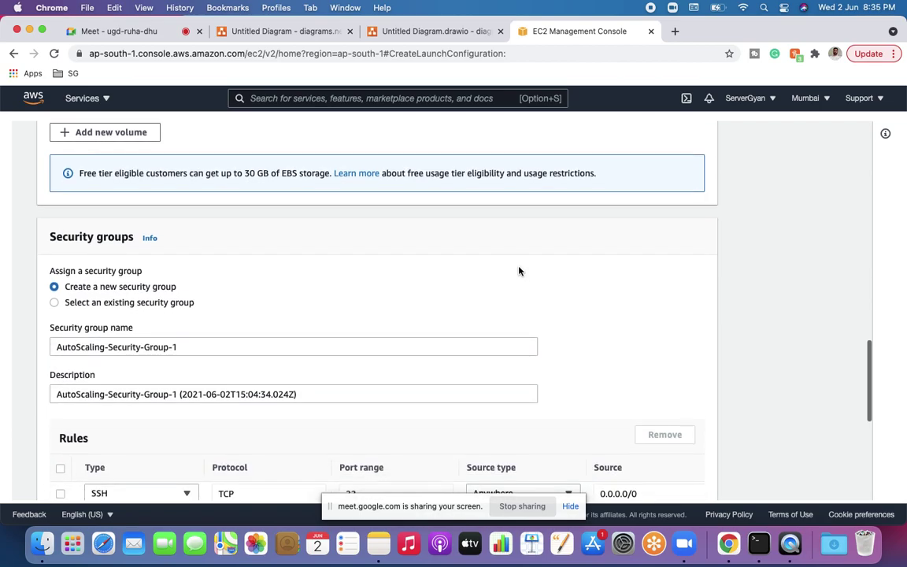
# Step: Assign the existing Default_SG security group to the Demo launch configuration
pyautogui.scroll(-2, 519, 271)
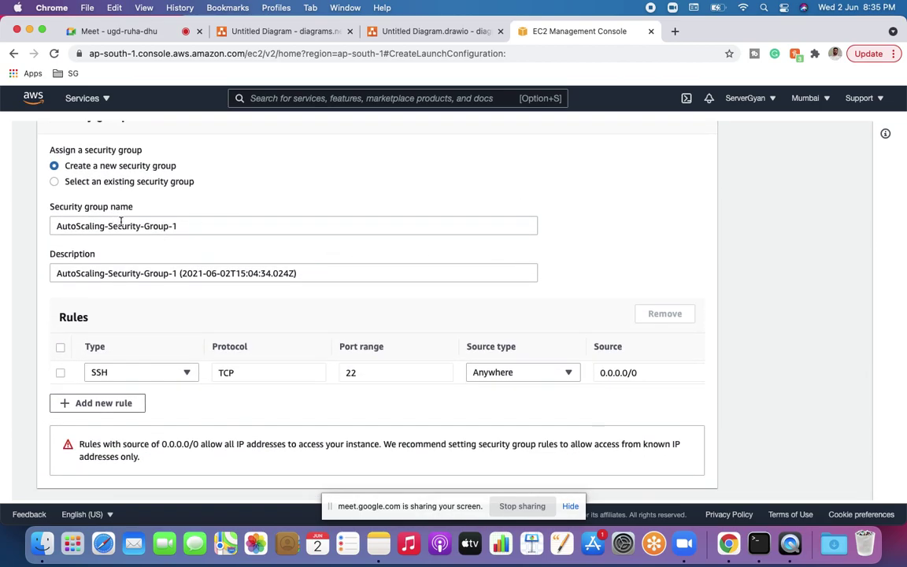
pyautogui.click(57, 180)
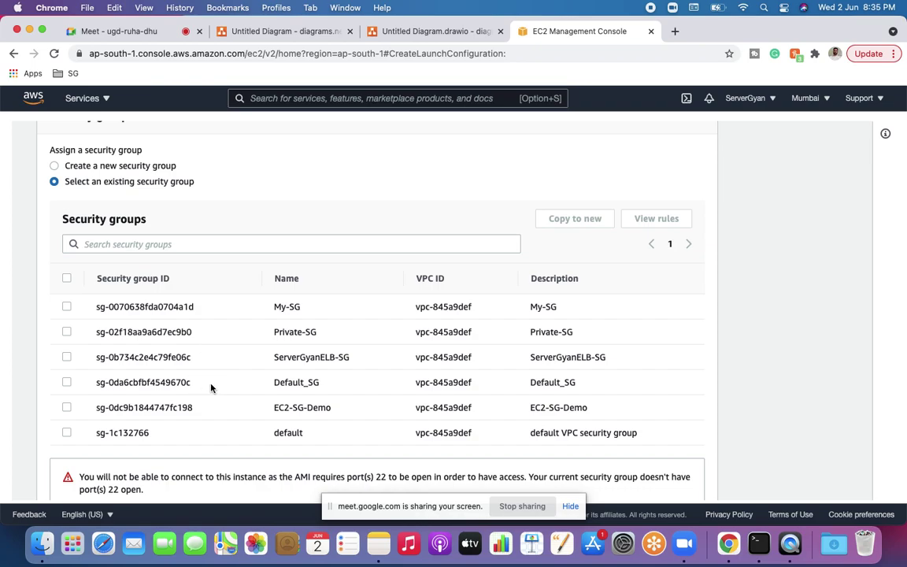
pyautogui.click(67, 382)
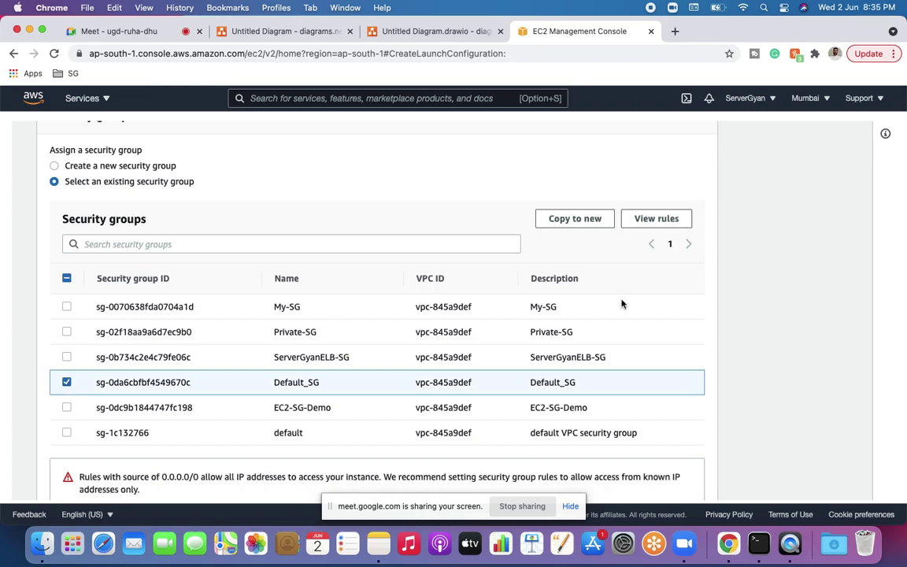
pyautogui.scroll(-5, 622, 304)
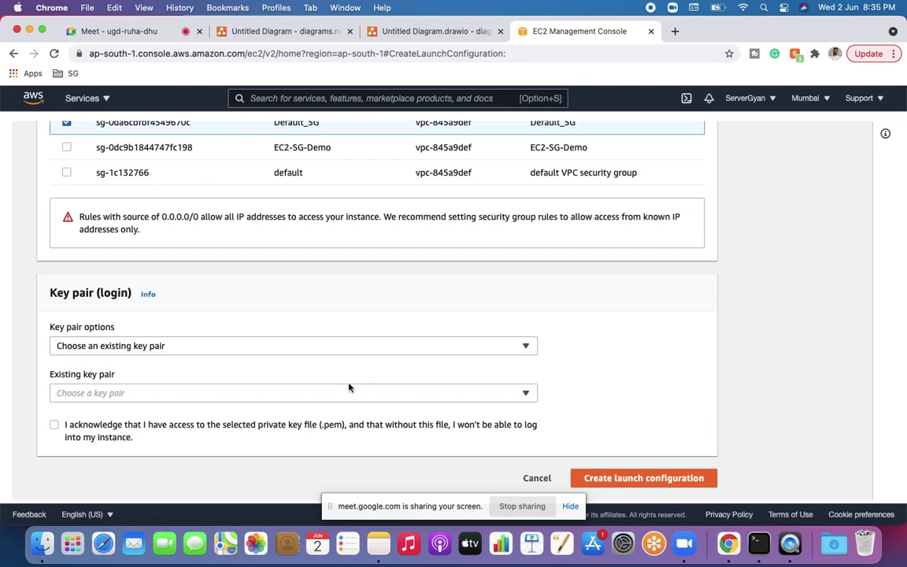
# Step: Choose the FixmyInfra key pair, acknowledge the private key, and finish creating the configuration
pyautogui.click(342, 397)
pyautogui.click(79, 412)
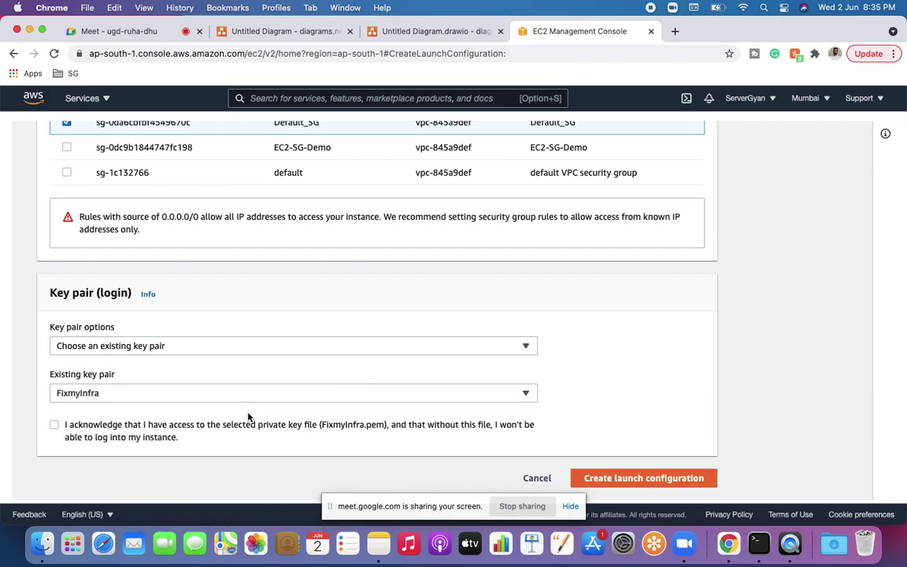
pyautogui.click(54, 425)
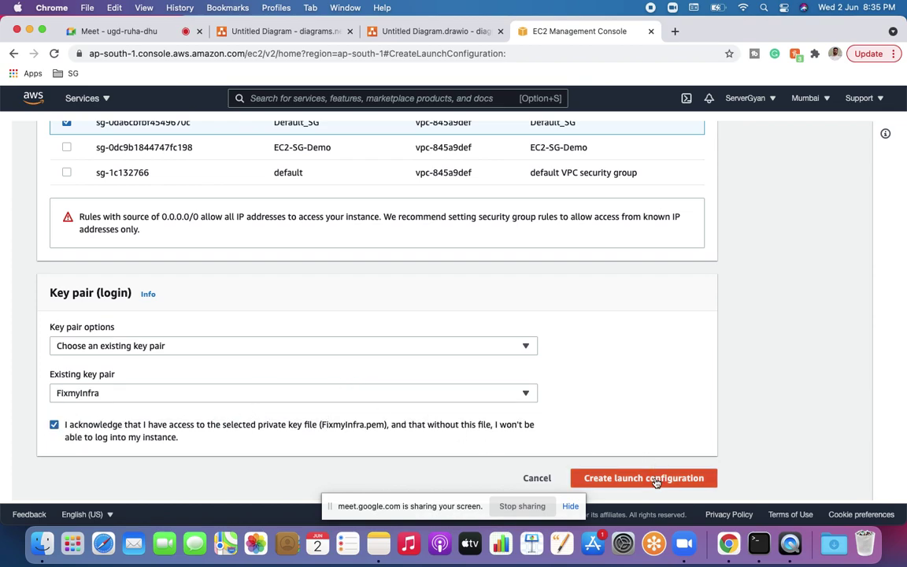
pyautogui.scroll(1, 657, 479)
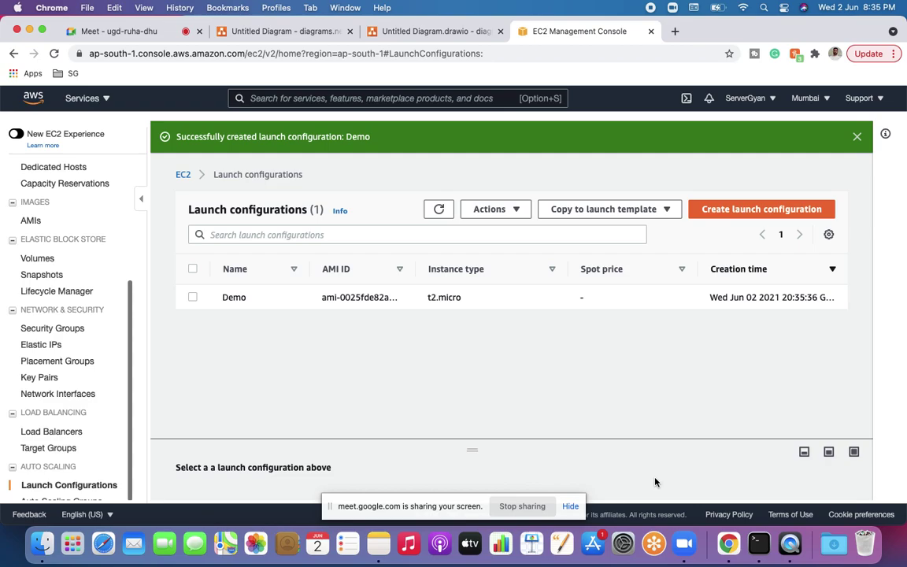
pyautogui.click(857, 137)
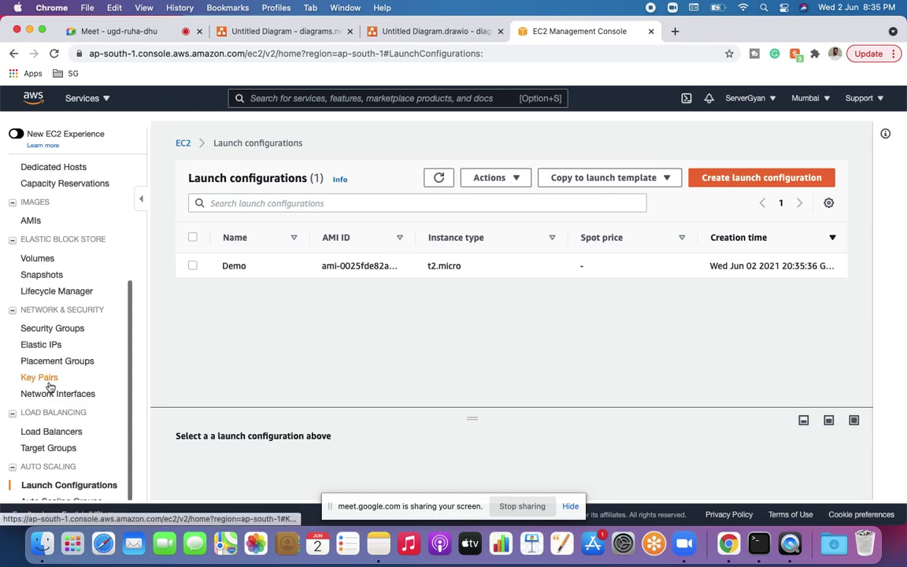
# Step: Go to Auto Scaling Groups, glance at the draw.io diagram, then return to the console
pyautogui.scroll(-1, 32, 370)
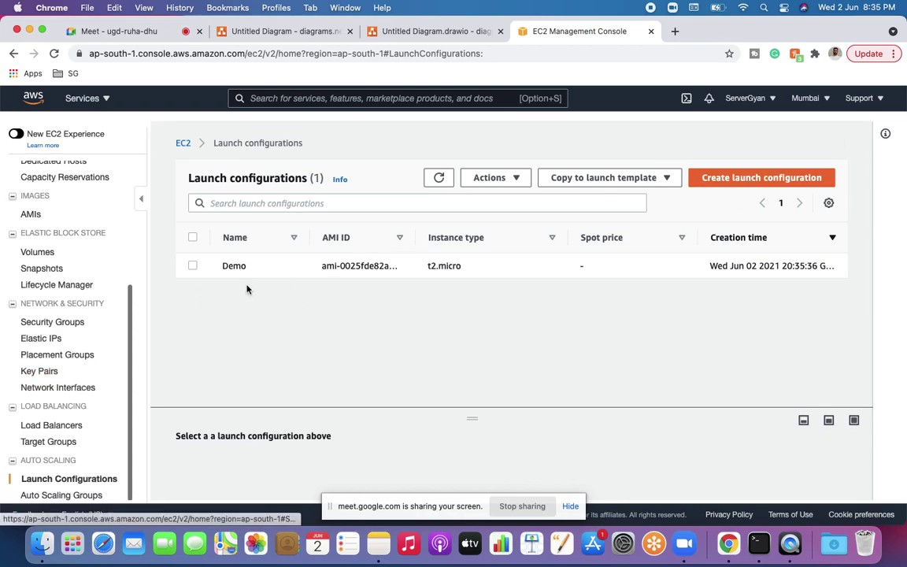
pyautogui.click(47, 496)
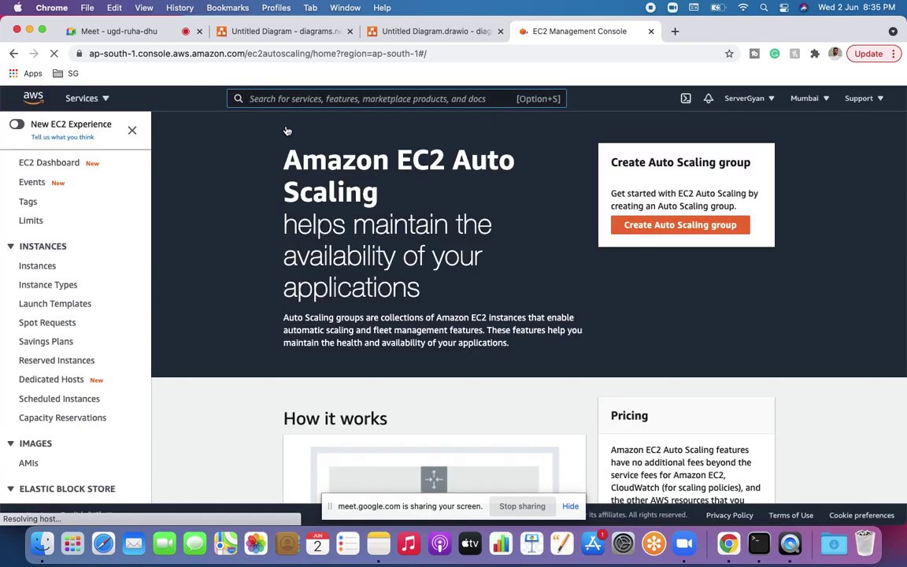
pyautogui.click(433, 31)
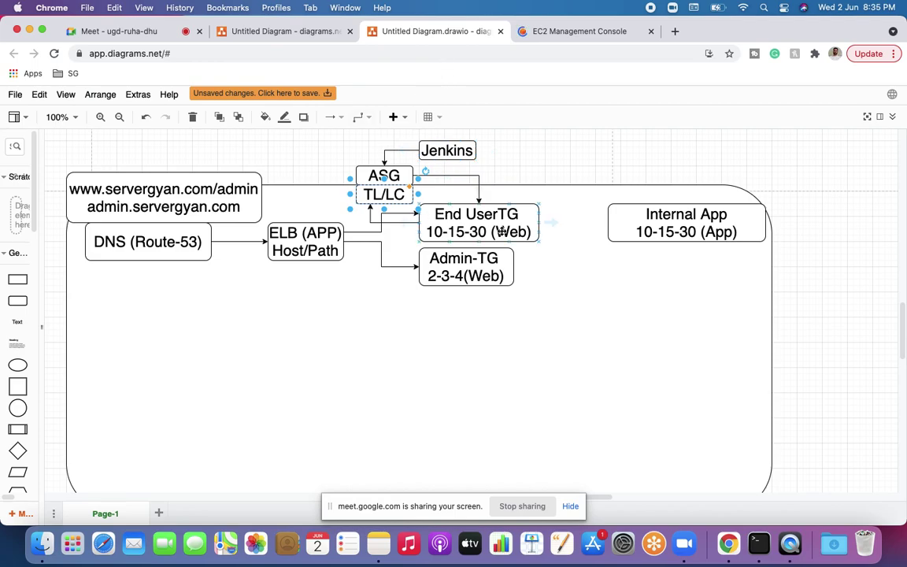
pyautogui.click(567, 30)
# Step: Start a new Auto Scaling group named Interview-Prep using the Demo-Temp launch template
pyautogui.click(654, 225)
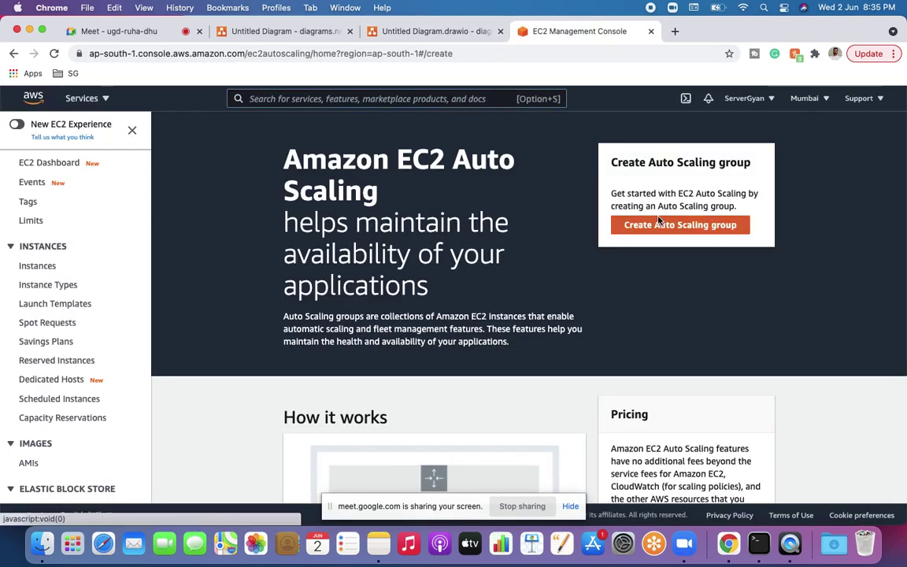
pyautogui.click(491, 305)
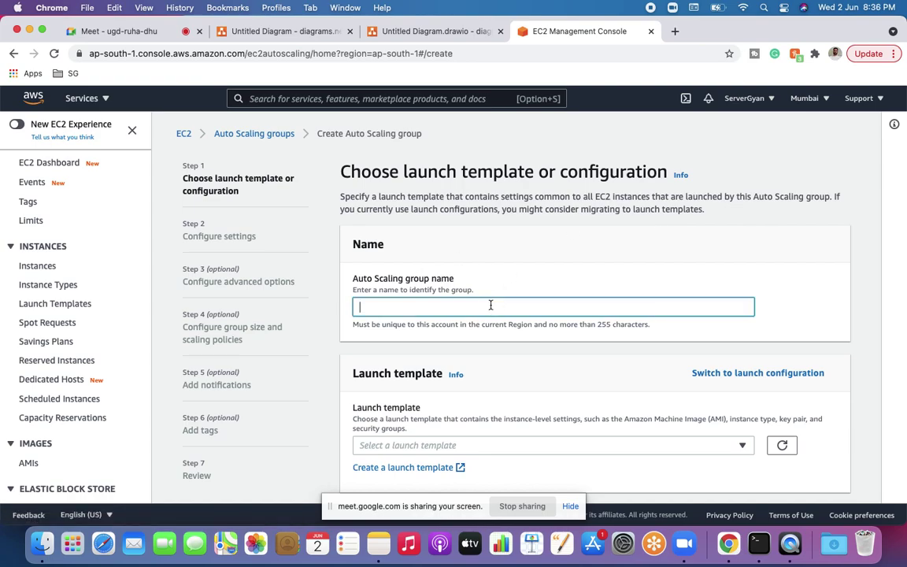
pyautogui.write('Interview-Prep')
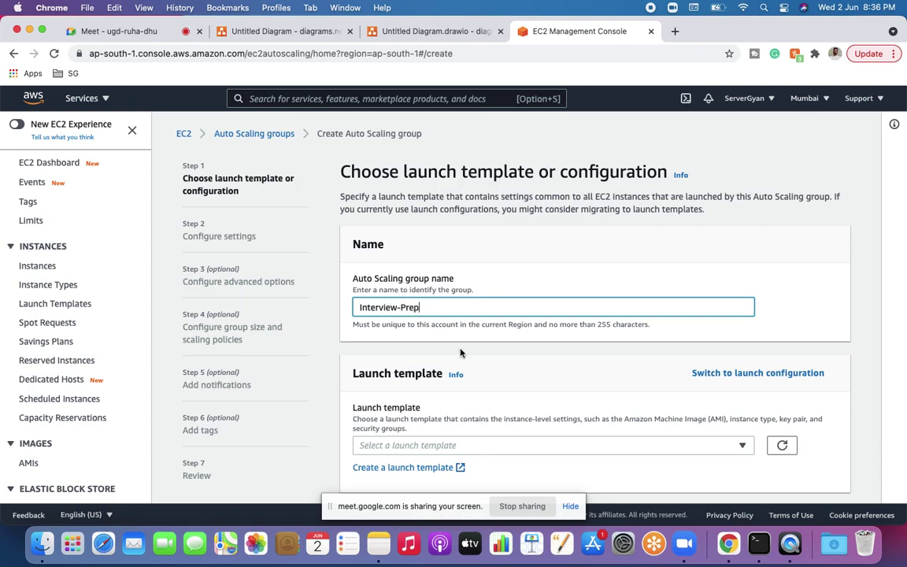
pyautogui.scroll(-1, 527, 430)
pyautogui.click(520, 403)
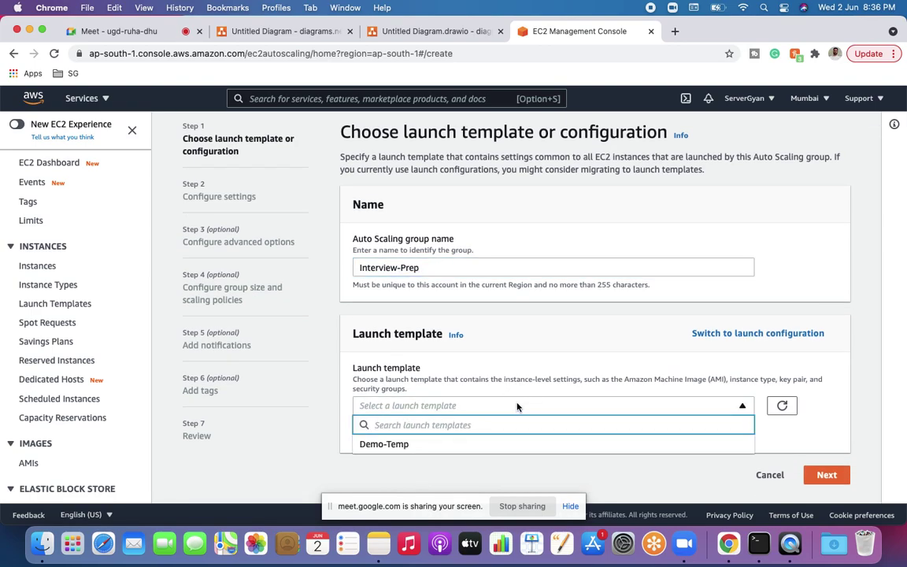
pyautogui.click(441, 444)
# Step: On the settings step, choose to combine purchase options and instance types
pyautogui.scroll(-4, 433, 403)
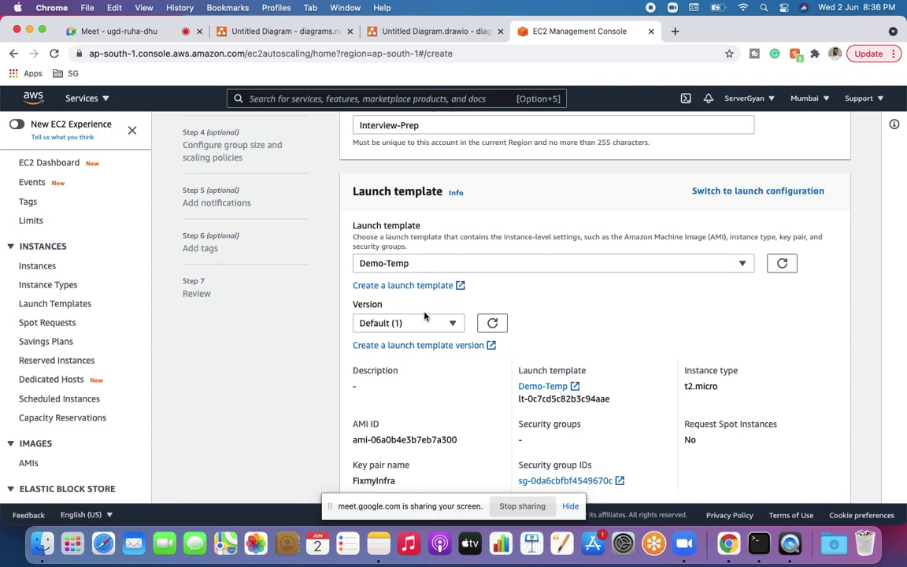
pyautogui.scroll(-5, 429, 319)
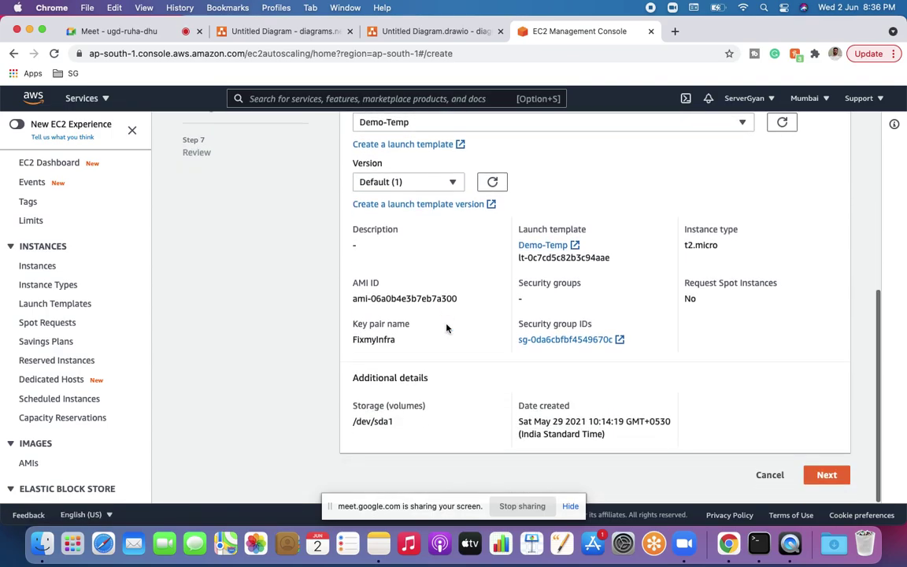
pyautogui.click(828, 475)
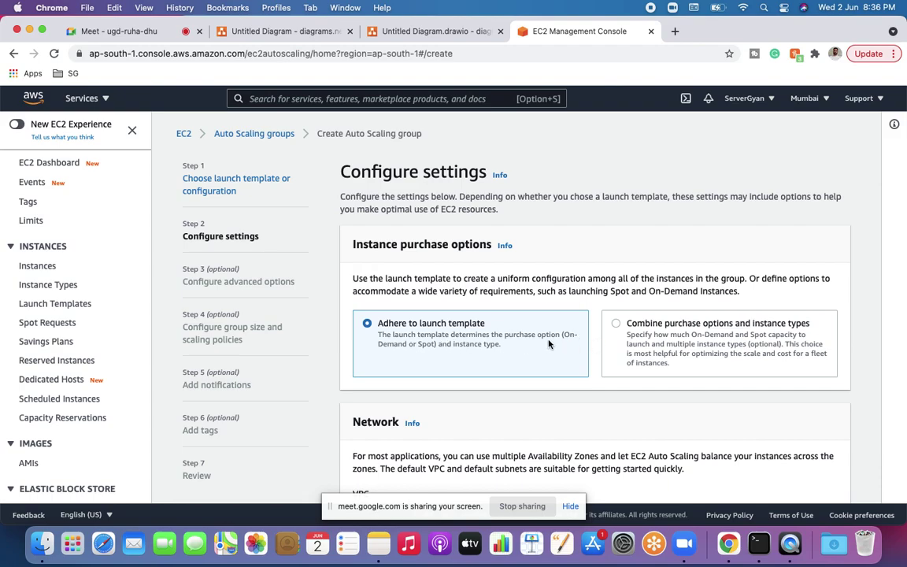
pyautogui.click(622, 323)
pyautogui.scroll(-5, 618, 325)
pyautogui.click(376, 302)
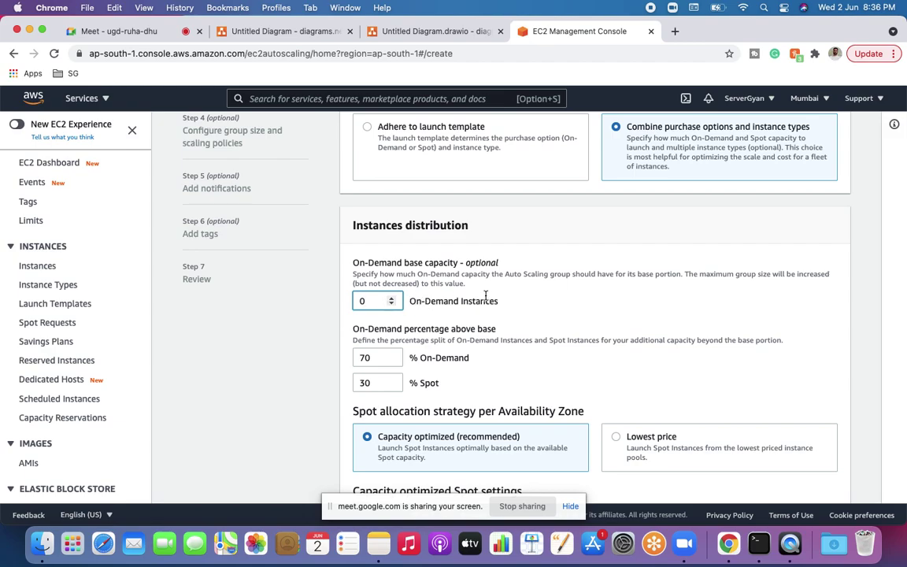
# Step: Set the On-Demand base capacity to 3
pyautogui.press('BackSpace')
pyautogui.write('3')
pyautogui.click(535, 359)
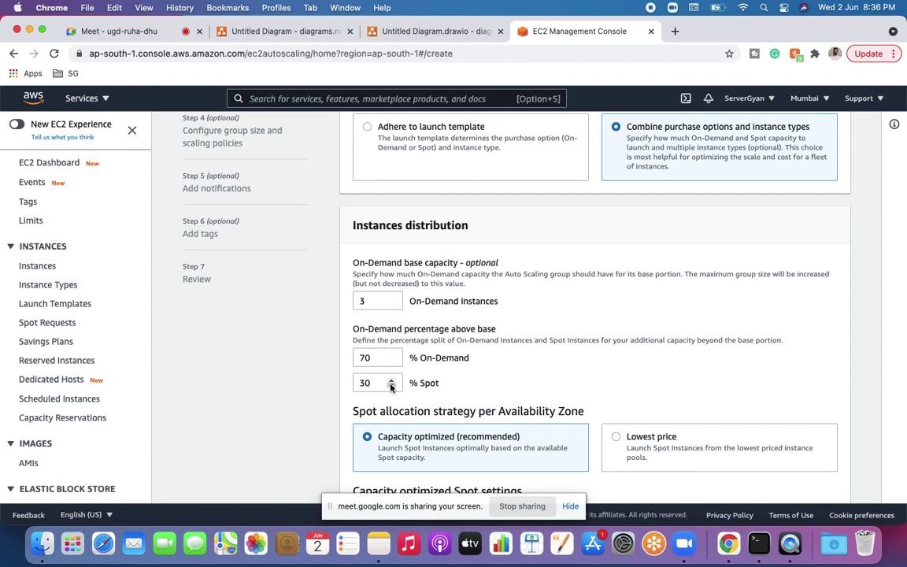
# Step: Adjust the Spot share to 40%, leaving 60% On-Demand above base capacity
pyautogui.click(391, 381)
pyautogui.click(391, 380)
pyautogui.doubleClick(392, 380)
pyautogui.doubleClick(392, 380)
pyautogui.tripleClick(392, 381)
pyautogui.doubleClick(391, 380)
pyautogui.click(391, 380)
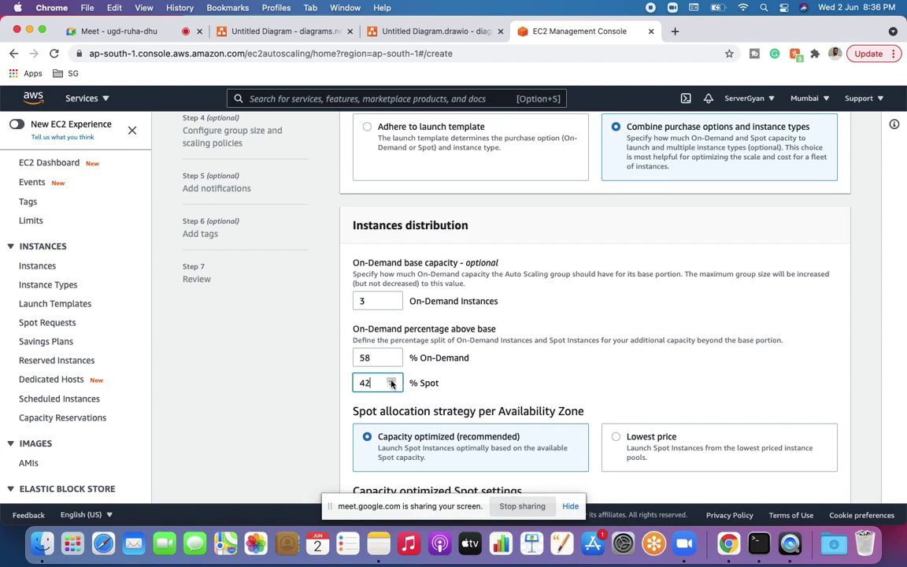
pyautogui.click(393, 386)
pyautogui.click(393, 386)
pyautogui.click(516, 402)
# Step: Change the On-Demand base capacity to 10 and review the 60/40 On-Demand/Spot split
pyautogui.doubleClick(363, 300)
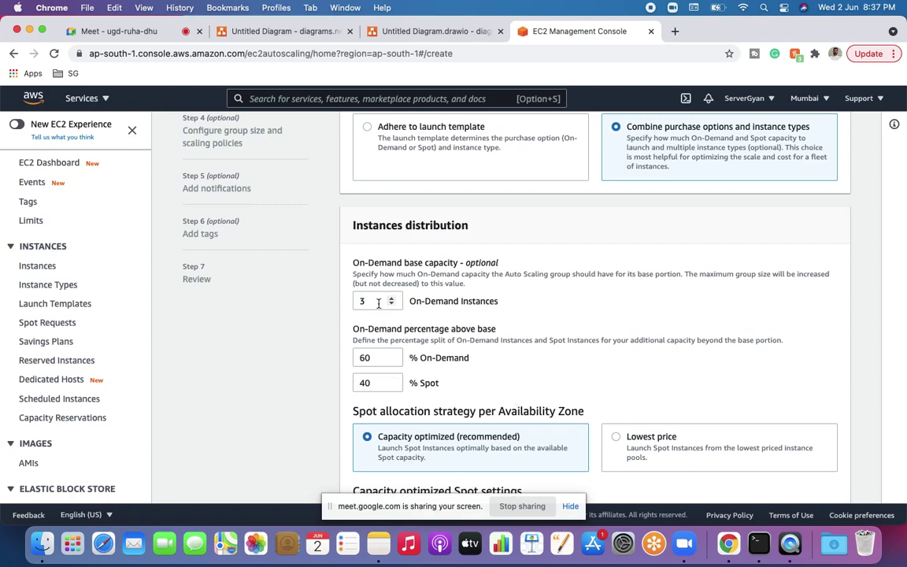
pyautogui.write('10')
pyautogui.click(455, 381)
pyautogui.scroll(-1, 461, 390)
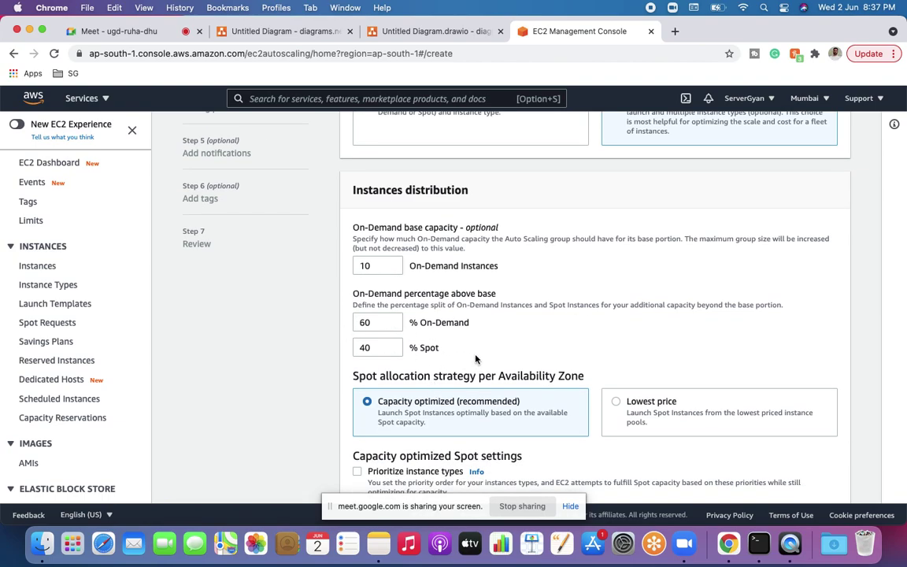
pyautogui.doubleClick(364, 322)
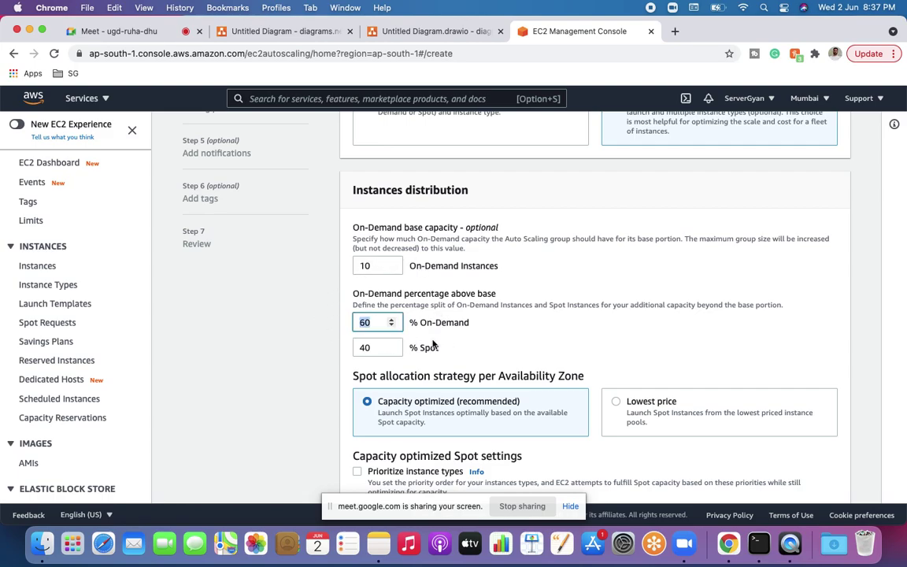
pyautogui.doubleClick(364, 347)
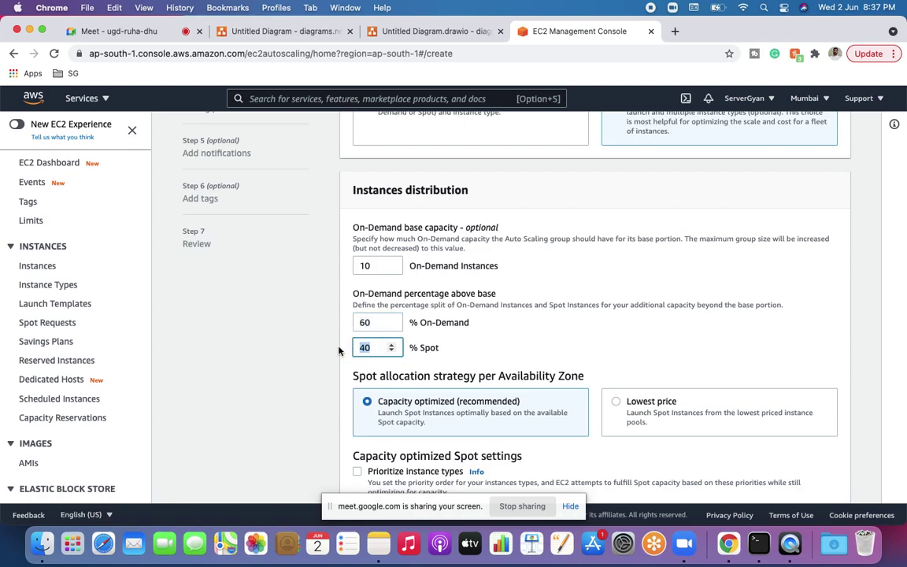
pyautogui.click(519, 374)
pyautogui.scroll(-1, 519, 375)
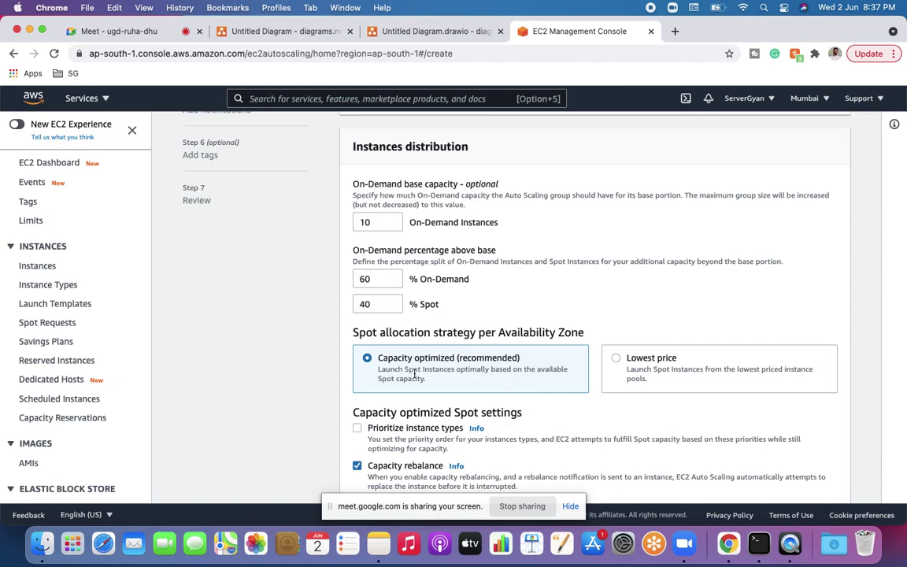
# Step: Select the Lowest price Spot allocation strategy, keeping Spot Instance pools at 2
pyautogui.click(615, 359)
pyautogui.scroll(-3, 616, 360)
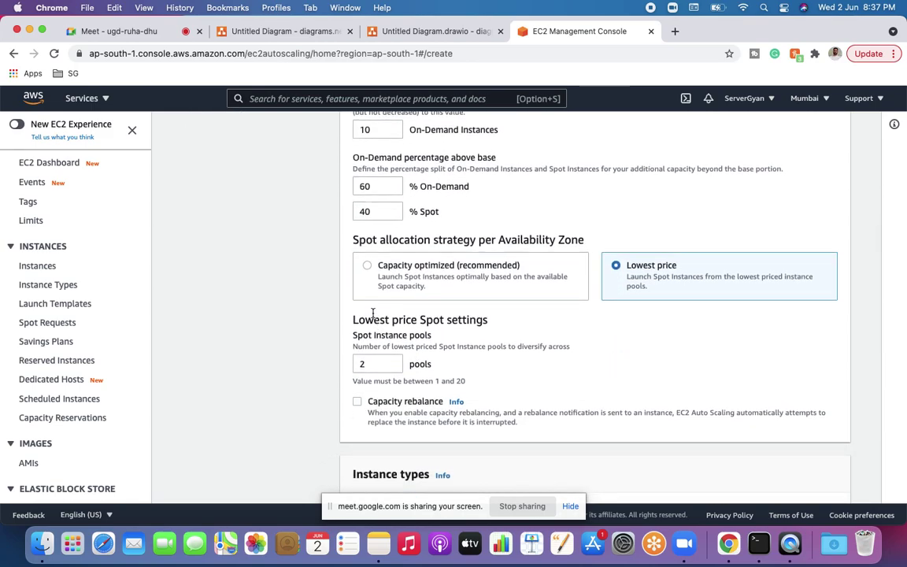
pyautogui.scroll(-1, 383, 398)
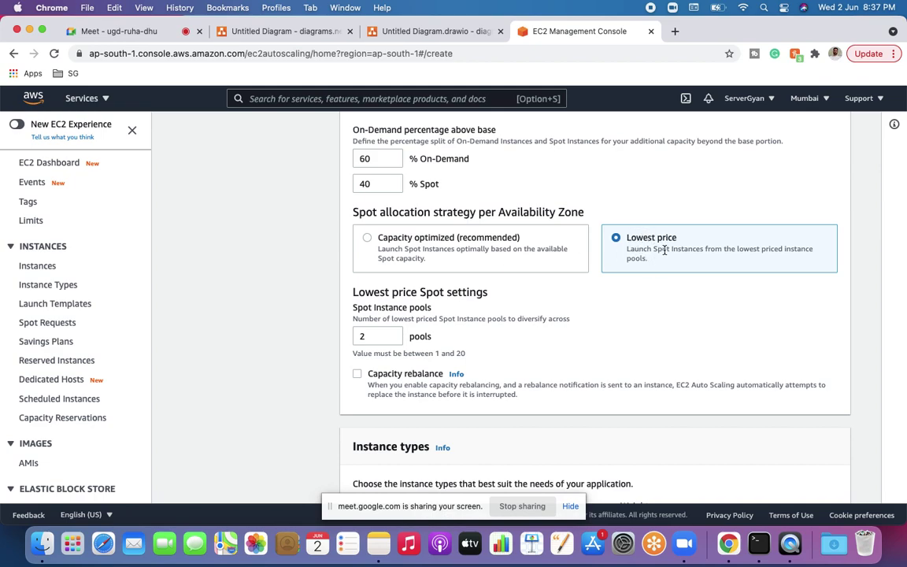
pyautogui.moveTo(627, 238); pyautogui.dragTo(692, 241)
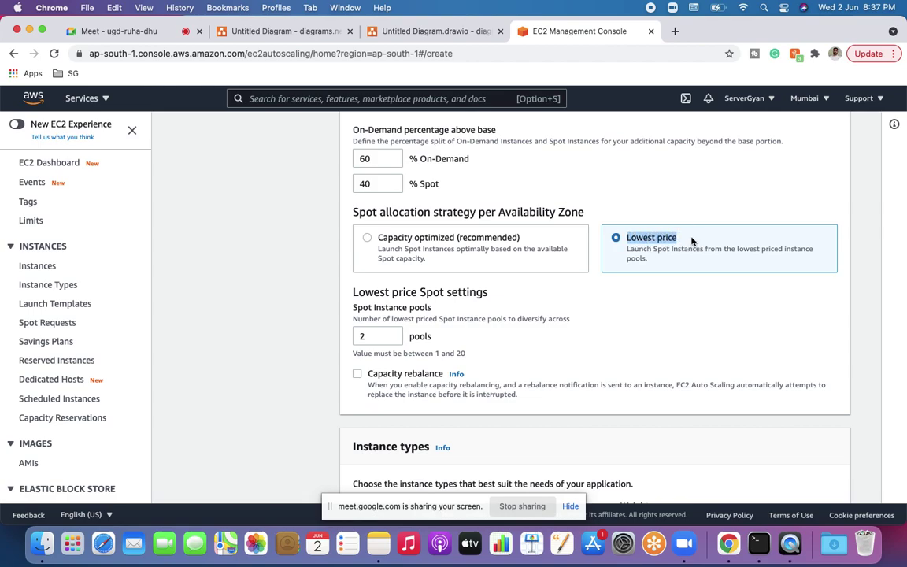
pyautogui.scroll(2, 692, 241)
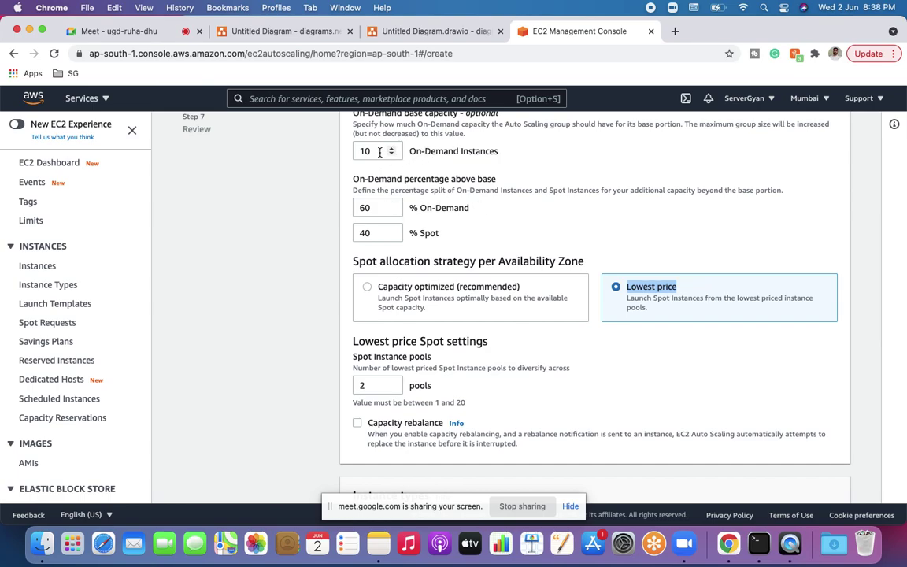
pyautogui.click(383, 31)
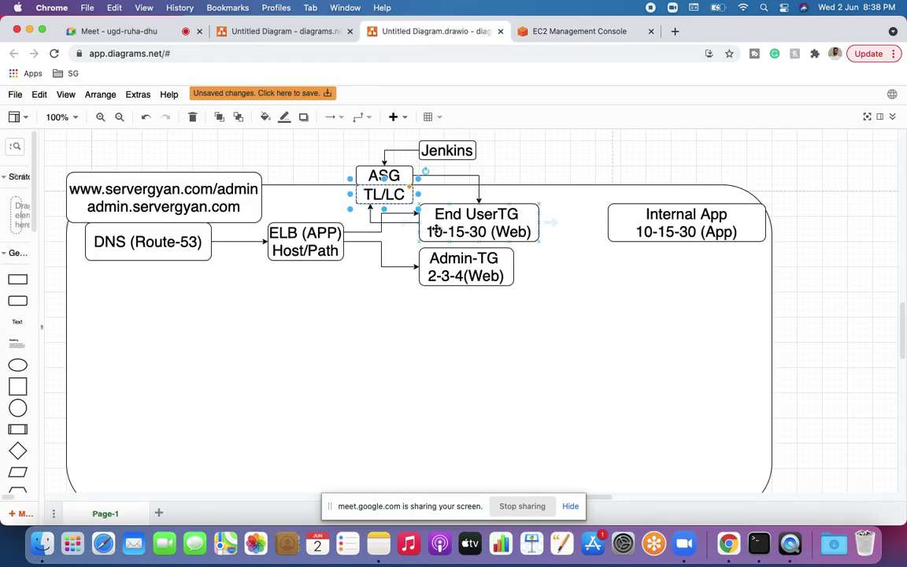
# Step: Select the End UserTG 10-15-30 (Web) box in the architecture diagram
pyautogui.click(435, 229)
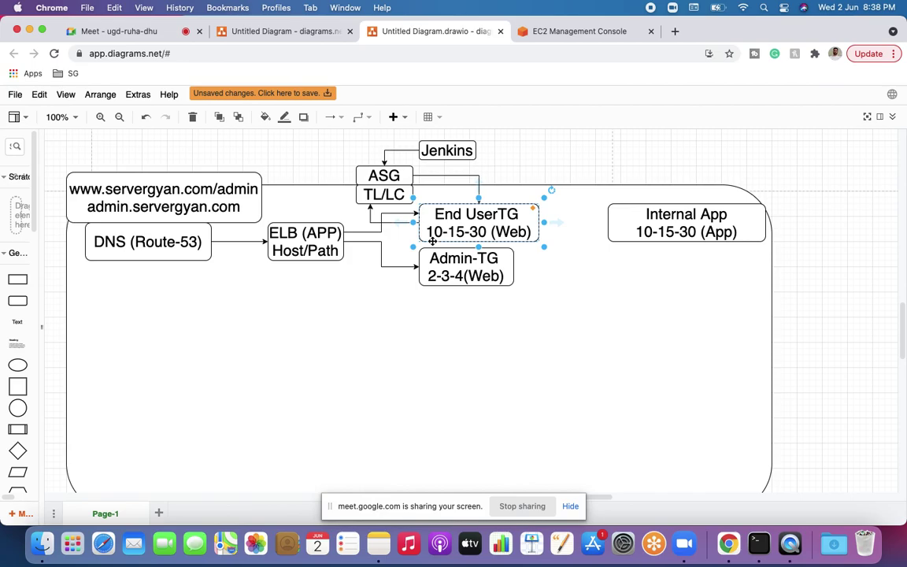
# Step: Add a third instance type row set to c4.large alongside t2.micro and t2.small
pyautogui.click(571, 32)
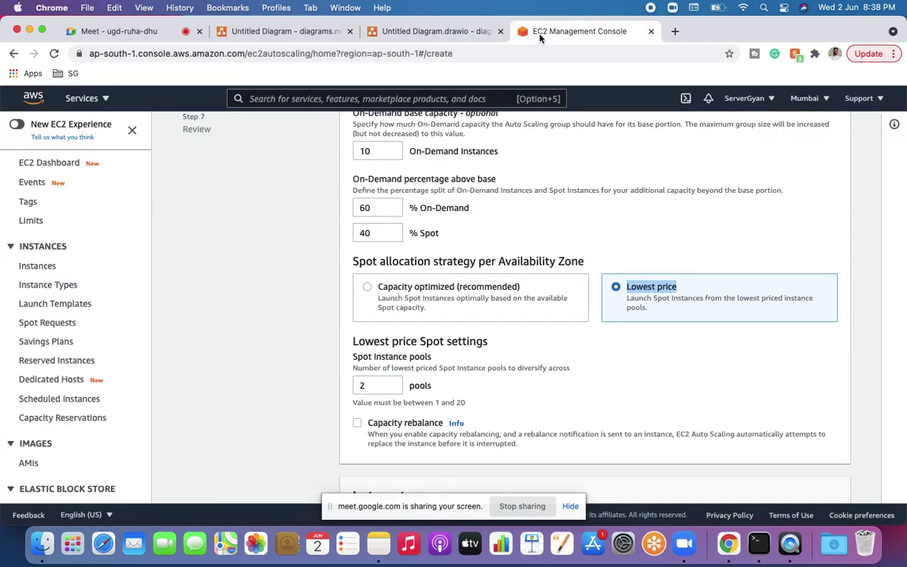
pyautogui.scroll(-5, 607, 301)
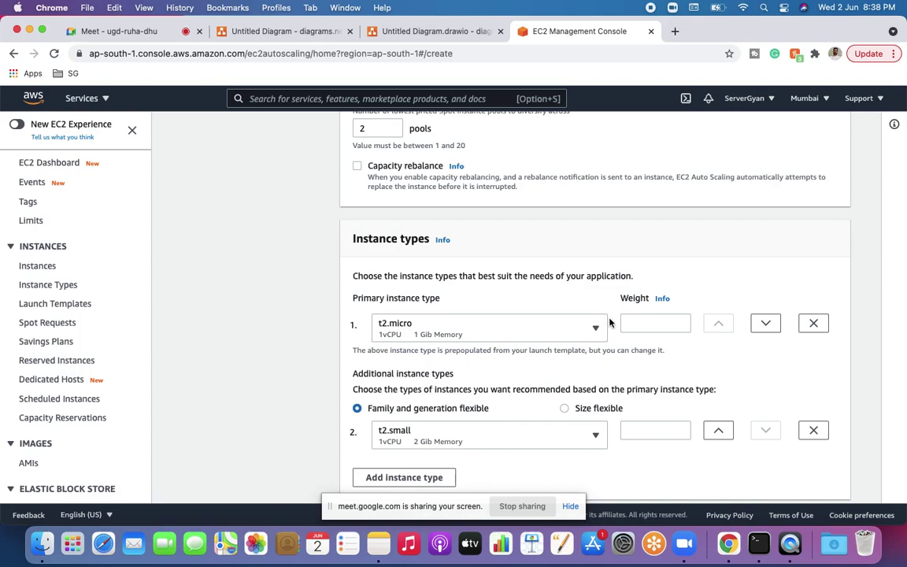
pyautogui.scroll(-2, 552, 338)
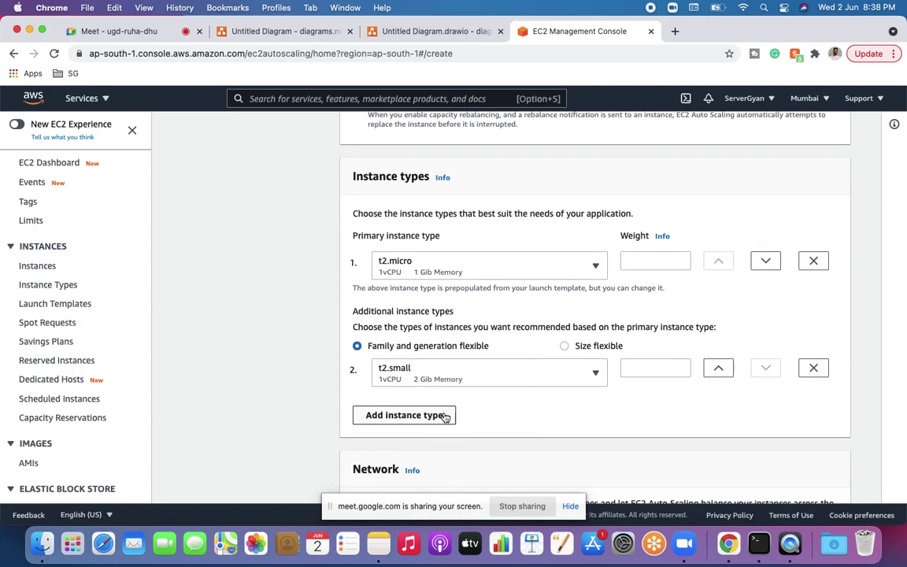
pyautogui.click(443, 415)
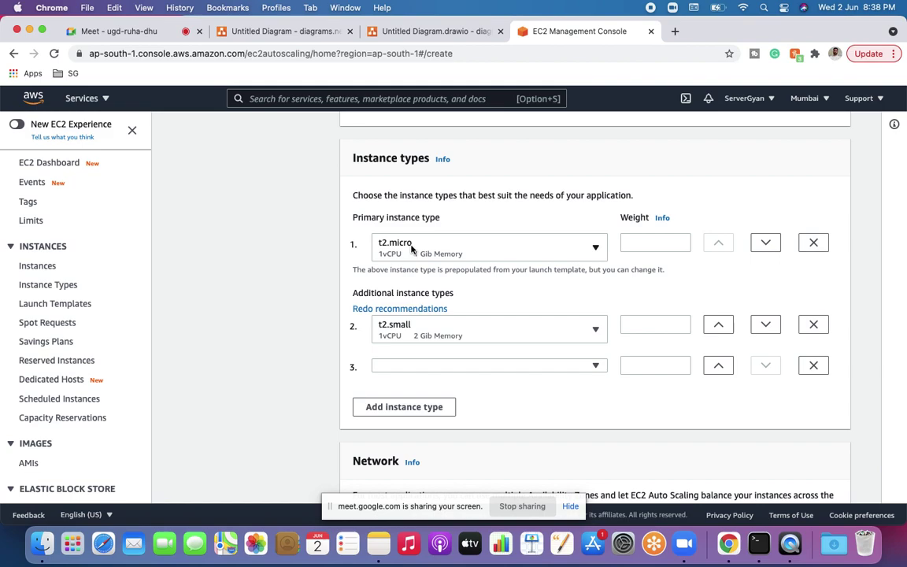
pyautogui.click(470, 366)
pyautogui.click(457, 349)
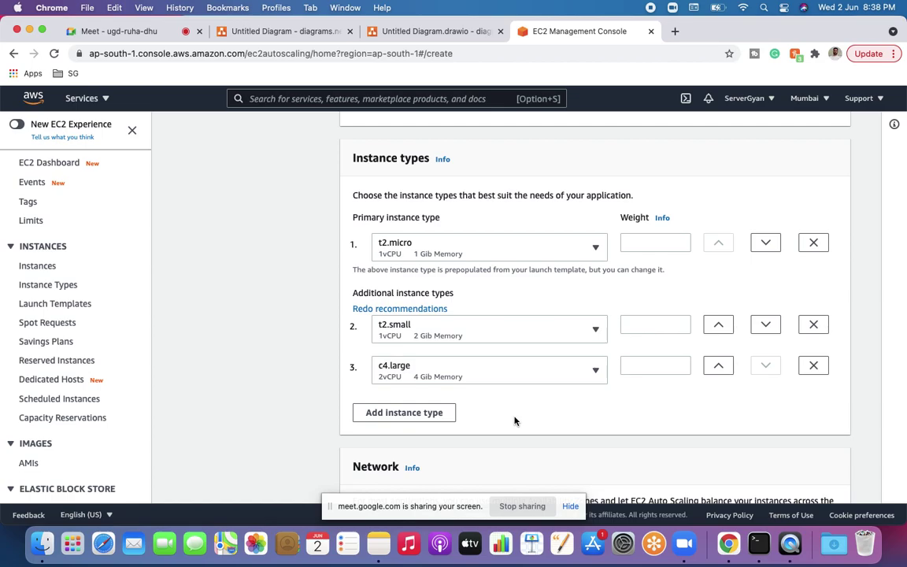
pyautogui.scroll(10, 515, 421)
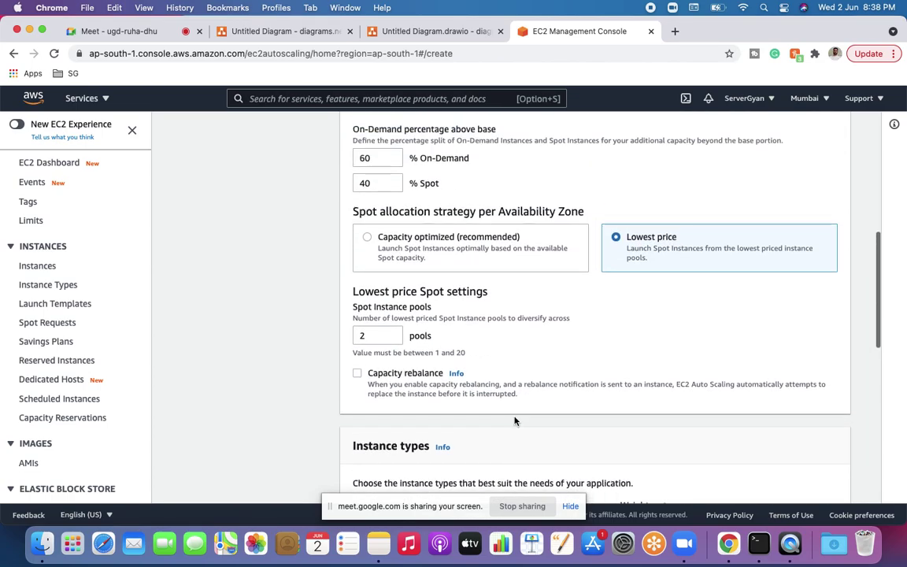
pyautogui.scroll(1, 408, 235)
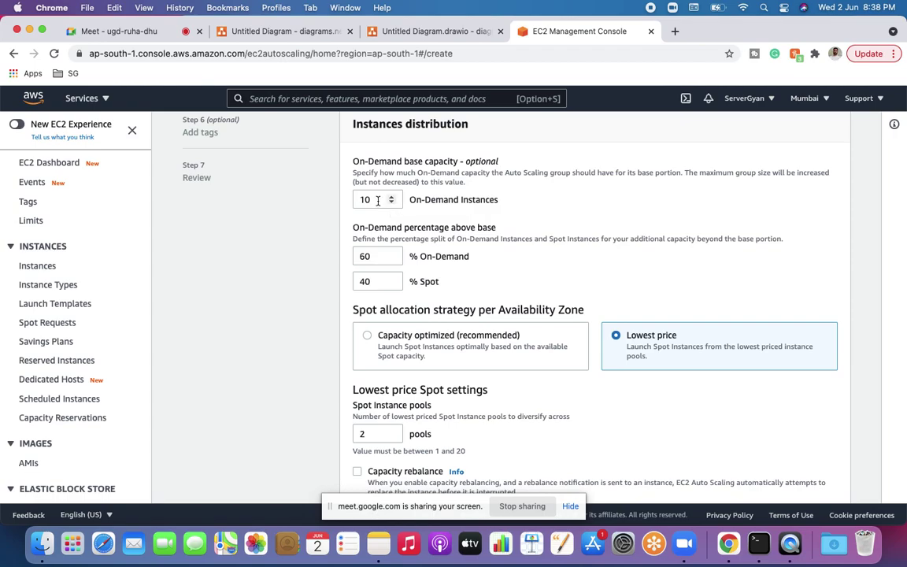
pyautogui.doubleClick(377, 200)
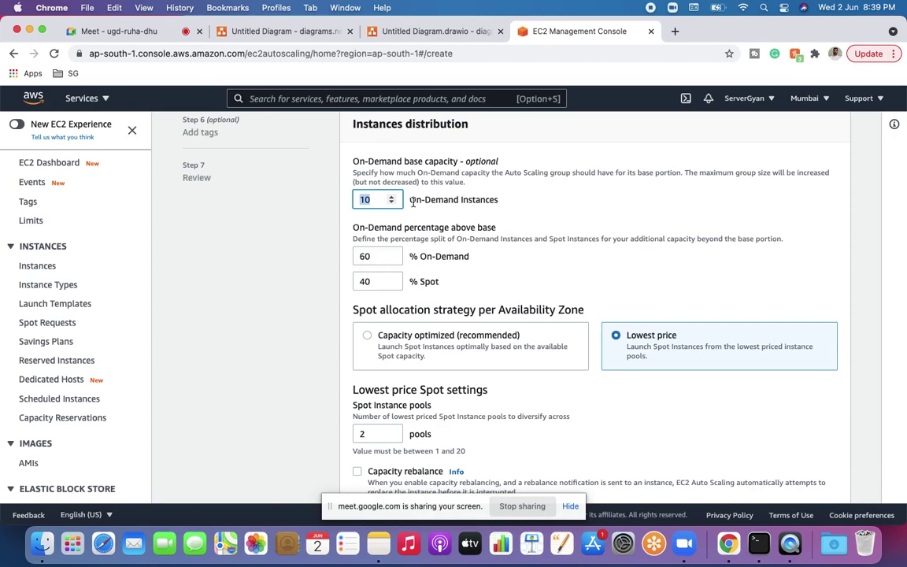
pyautogui.rightClick(66, 360)
# Step: Open Reserved Instances in a new tab, dismiss Notifications, and begin Purchase Reserved Instances
pyautogui.click(118, 304)
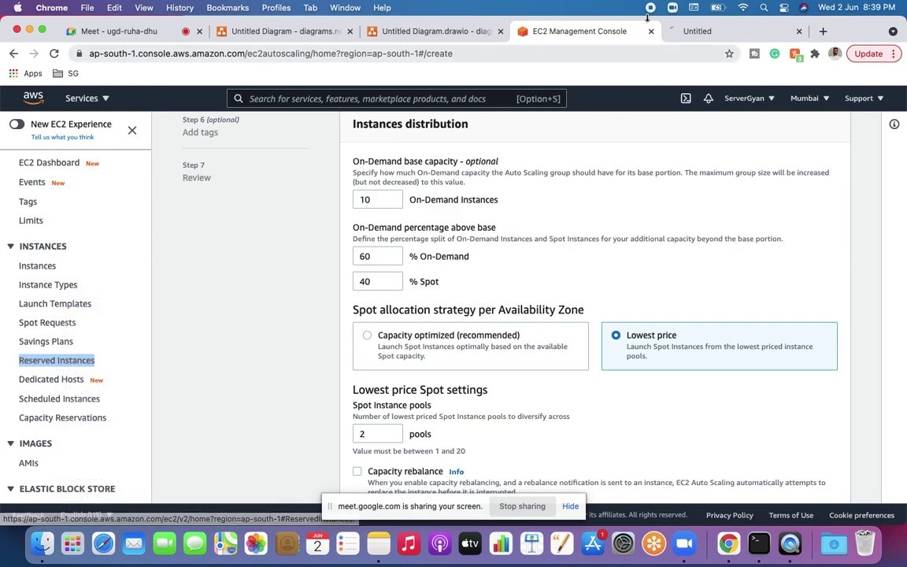
pyautogui.click(687, 32)
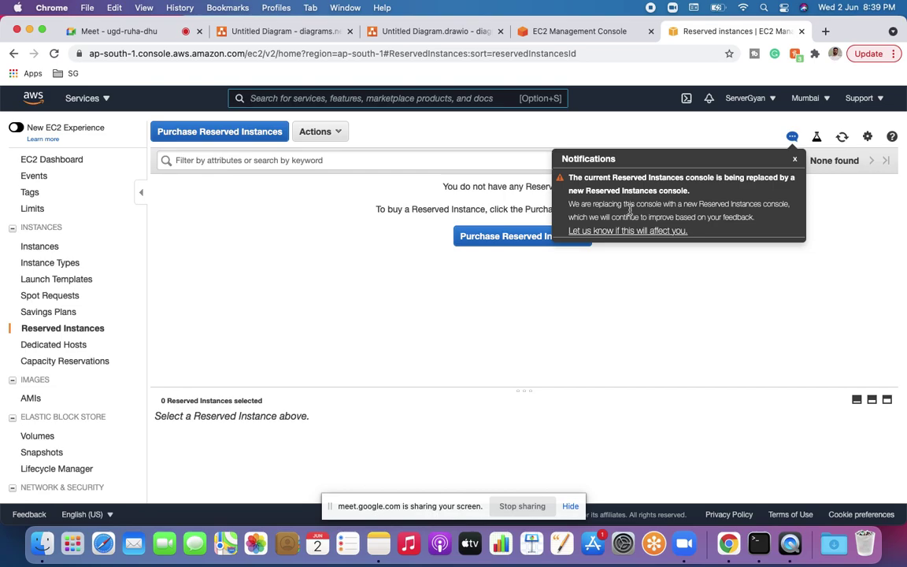
pyautogui.click(795, 158)
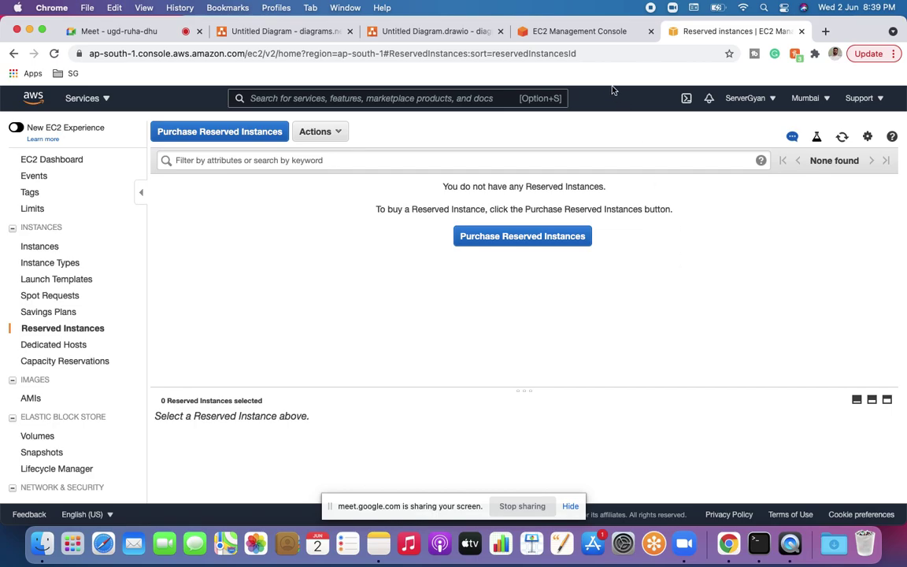
pyautogui.click(580, 33)
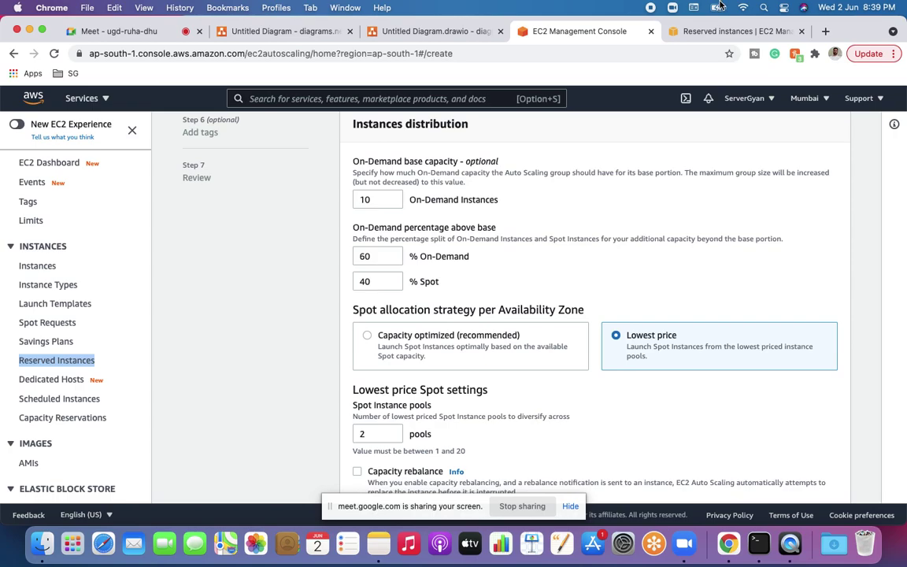
pyautogui.click(716, 31)
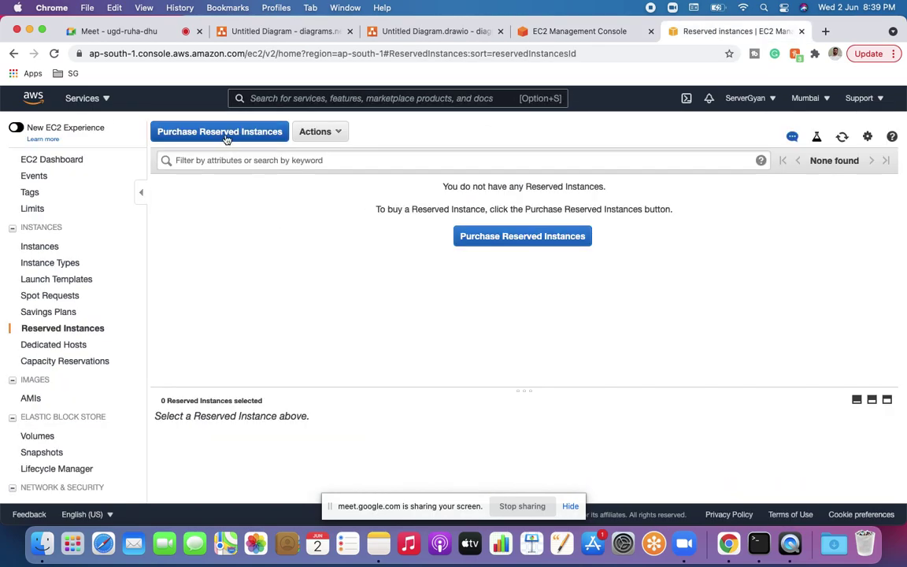
pyautogui.click(526, 236)
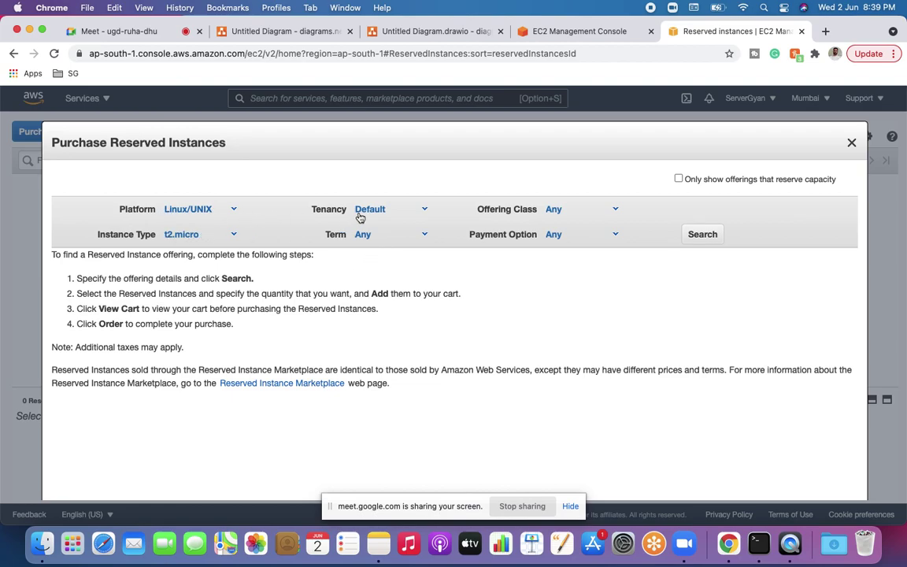
# Step: Search for r6g.4xlarge and limit offerings to those that reserve capacity
pyautogui.click(234, 240)
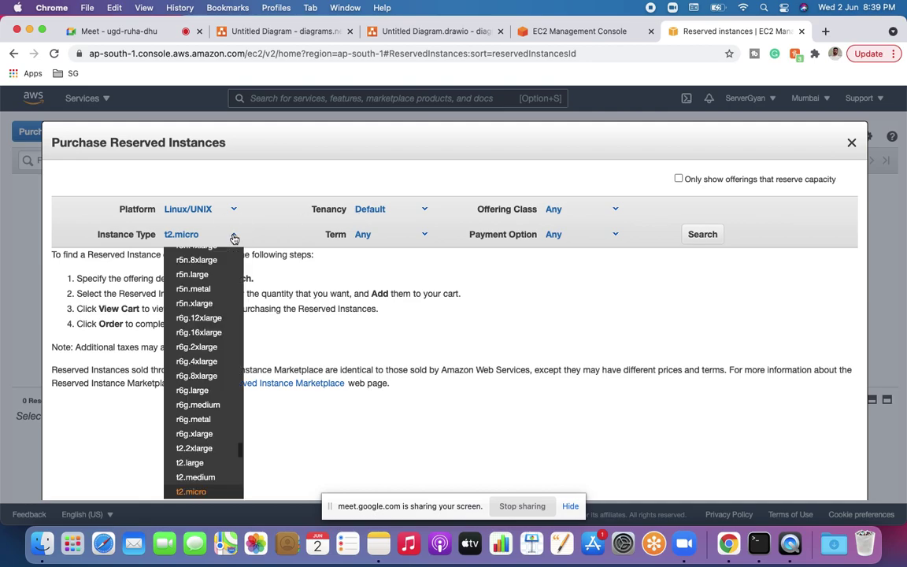
pyautogui.click(213, 355)
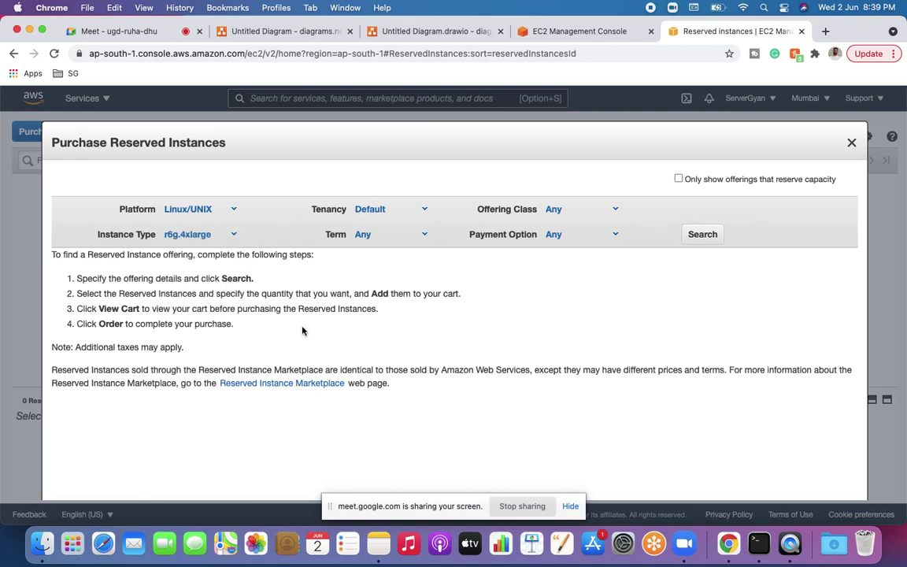
pyautogui.scroll(-2, 304, 331)
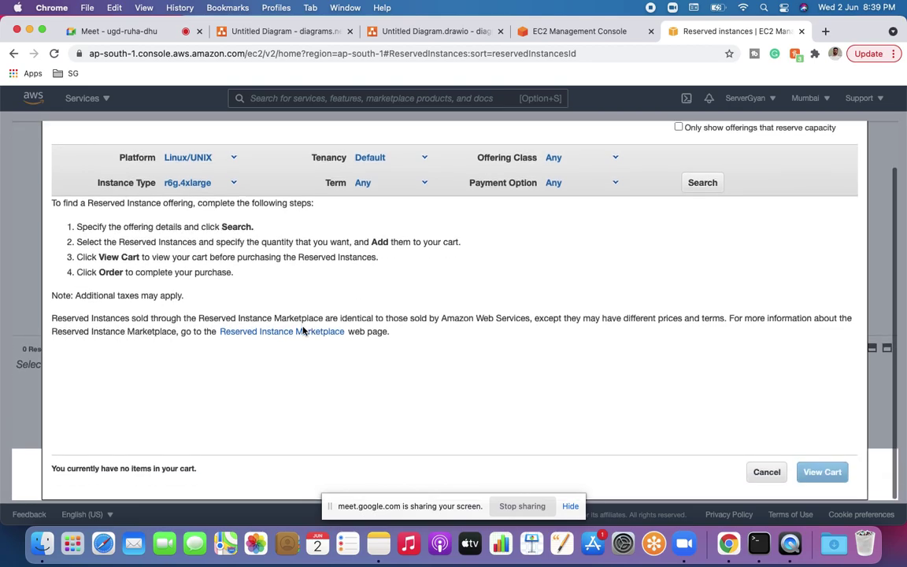
pyautogui.scroll(2, 303, 331)
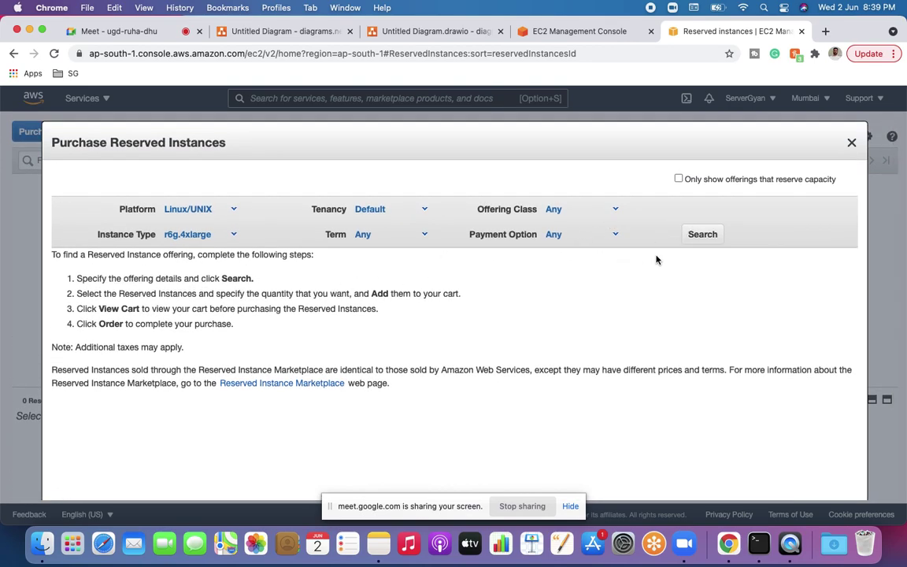
pyautogui.click(679, 180)
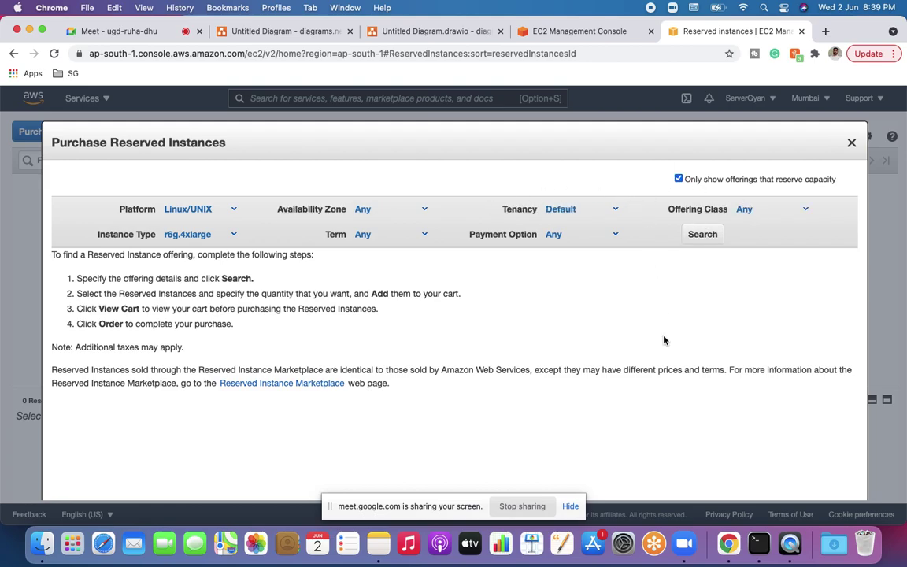
pyautogui.scroll(-2, 664, 338)
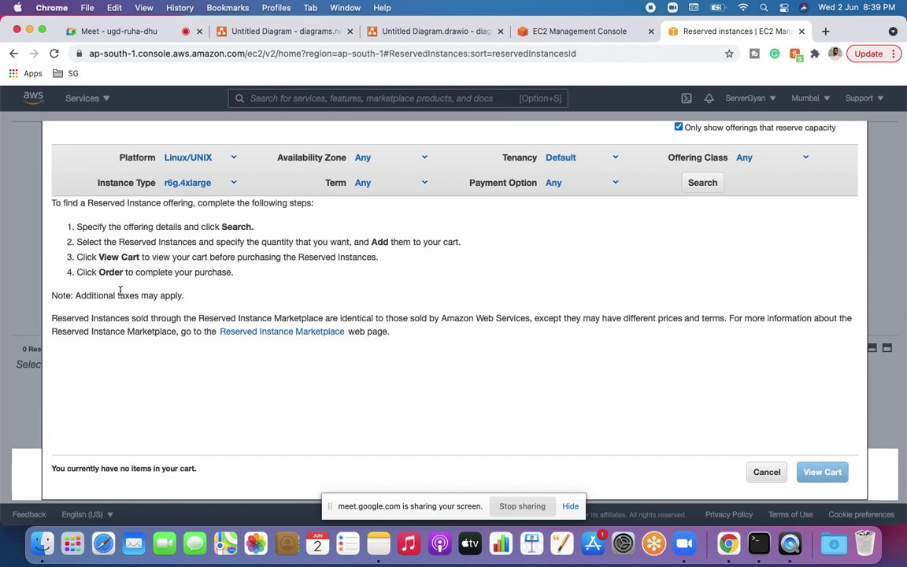
pyautogui.scroll(2, 126, 275)
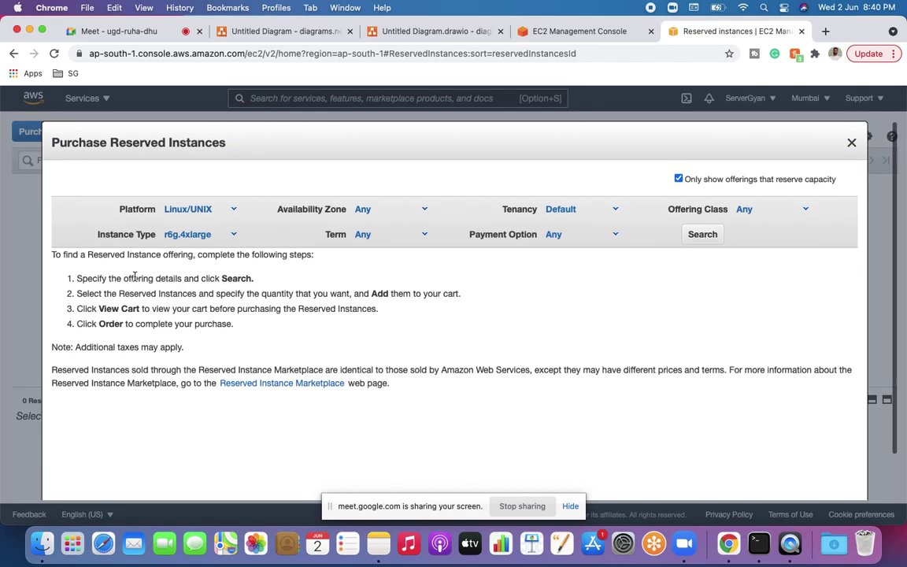
# Step: Filter to ap-south-1a, 1–12 month term, Default tenancy, No Upfront, Convertible, and search
pyautogui.click(367, 211)
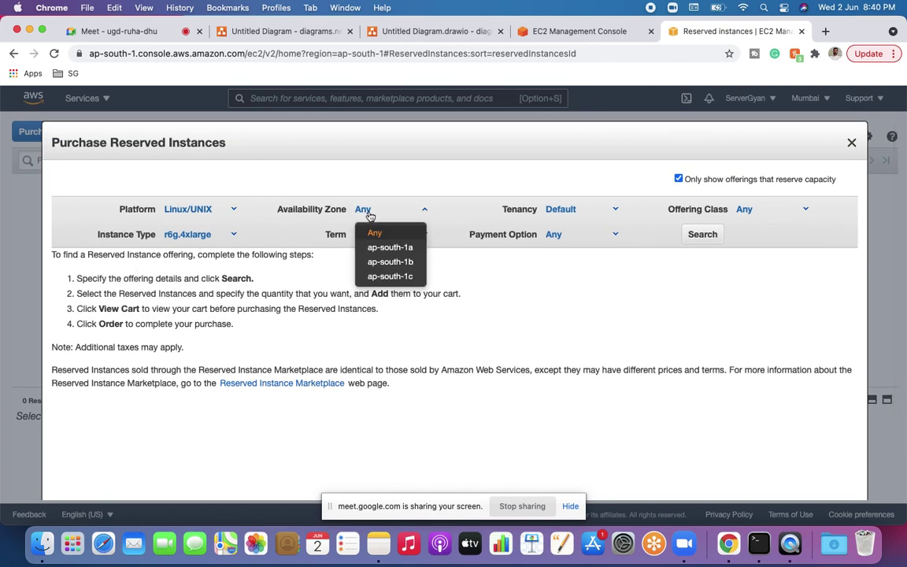
pyautogui.click(386, 249)
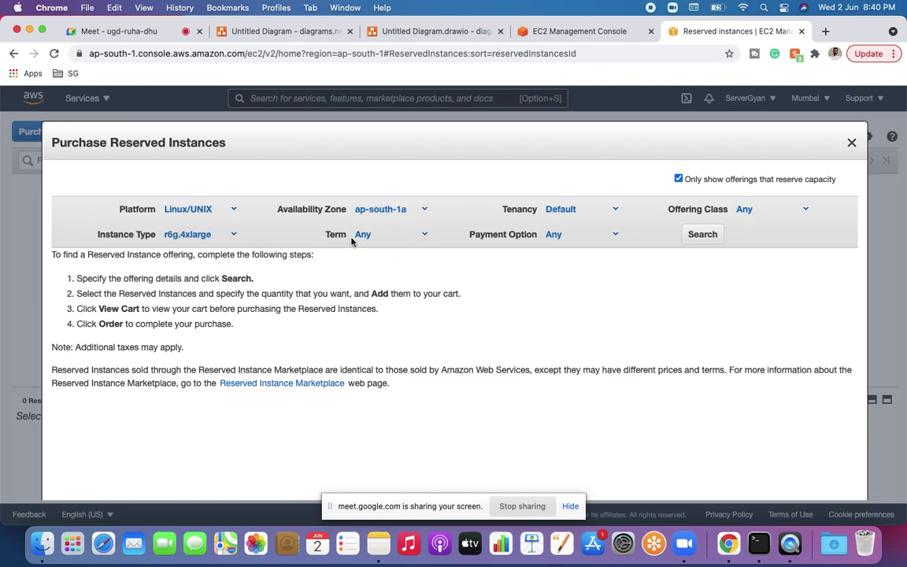
pyautogui.click(362, 234)
pyautogui.click(389, 275)
pyautogui.click(610, 211)
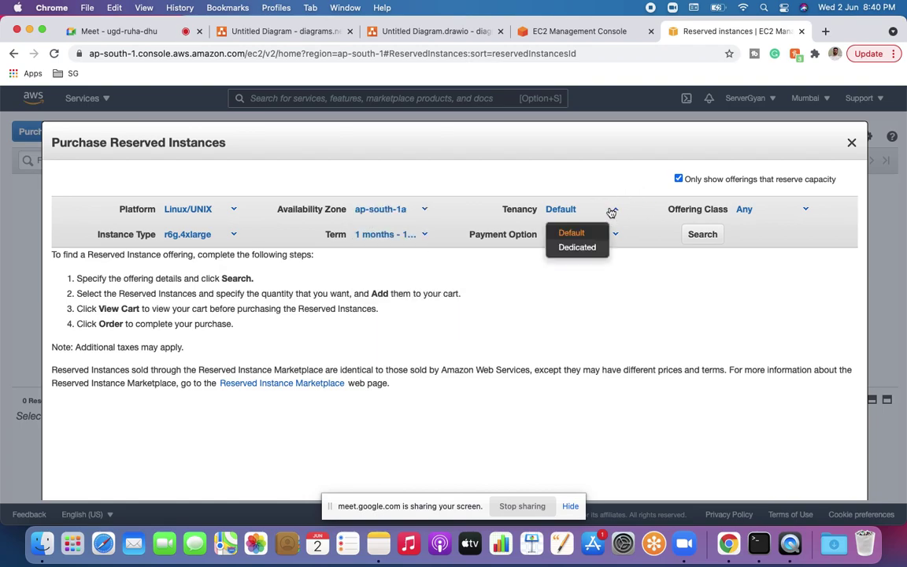
pyautogui.click(573, 234)
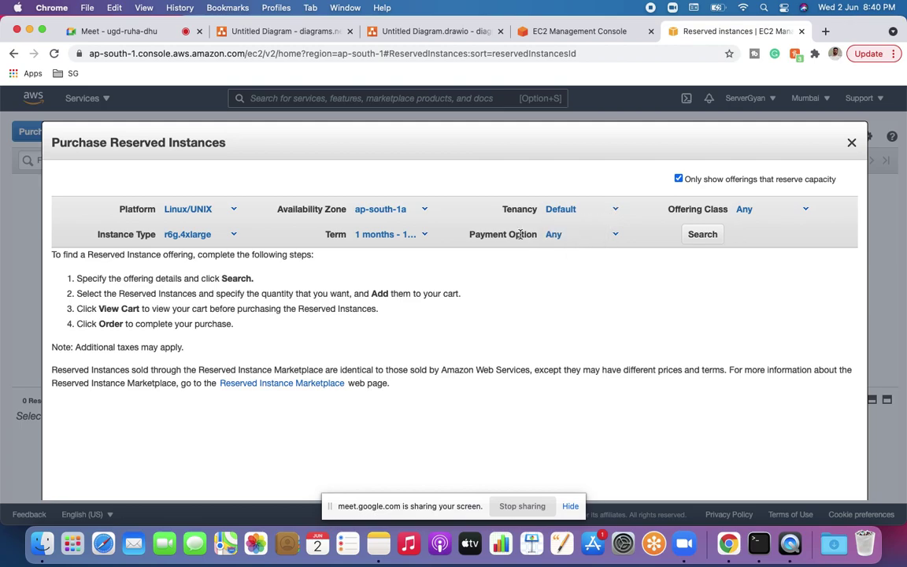
pyautogui.click(617, 235)
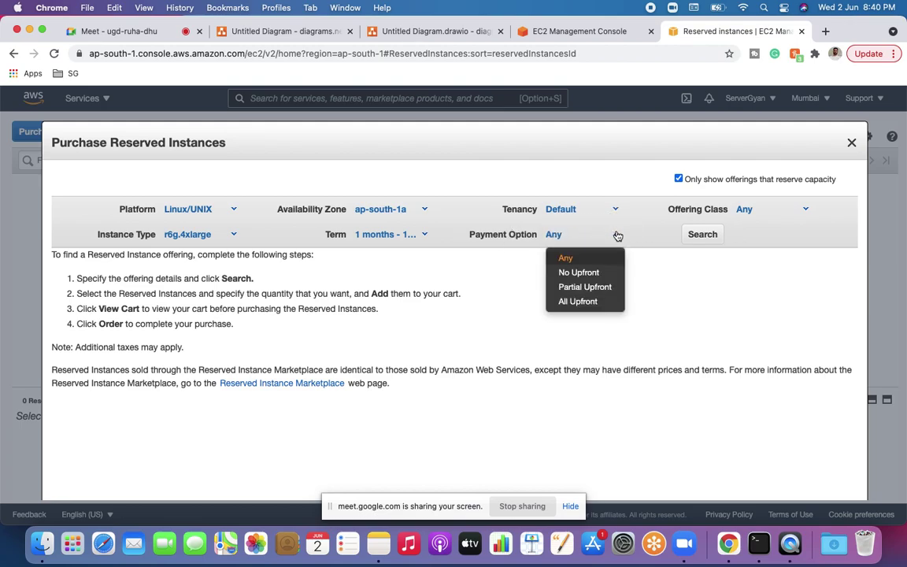
pyautogui.click(581, 272)
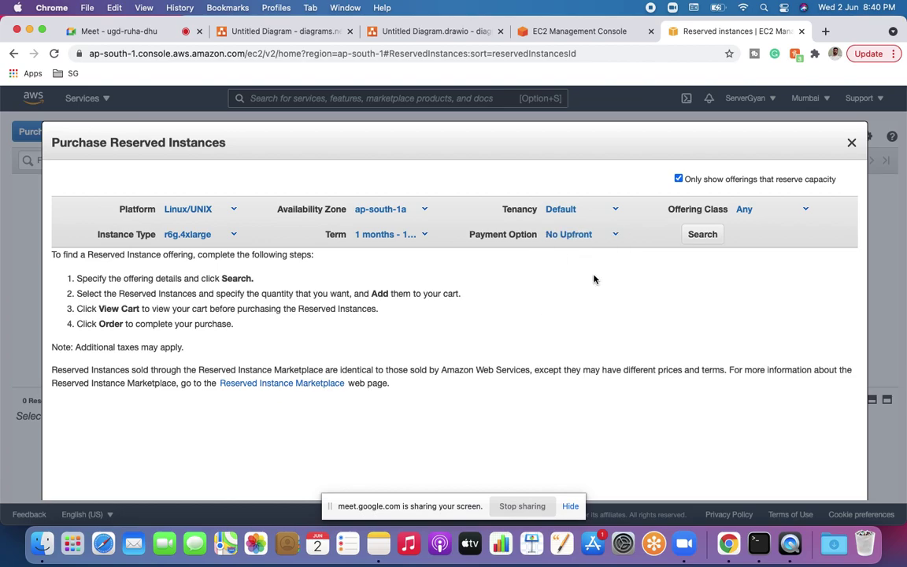
pyautogui.click(805, 211)
pyautogui.click(780, 253)
pyautogui.scroll(-2, 749, 290)
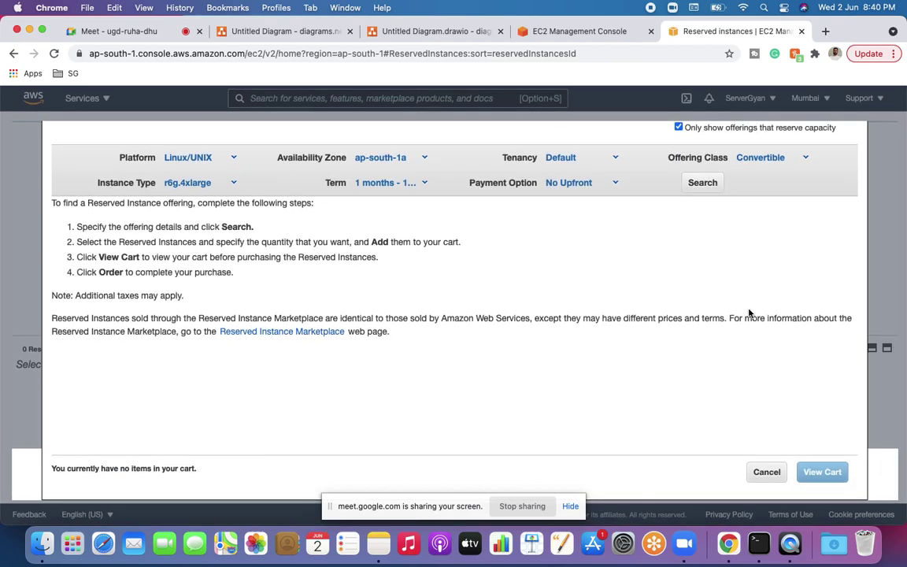
pyautogui.click(711, 189)
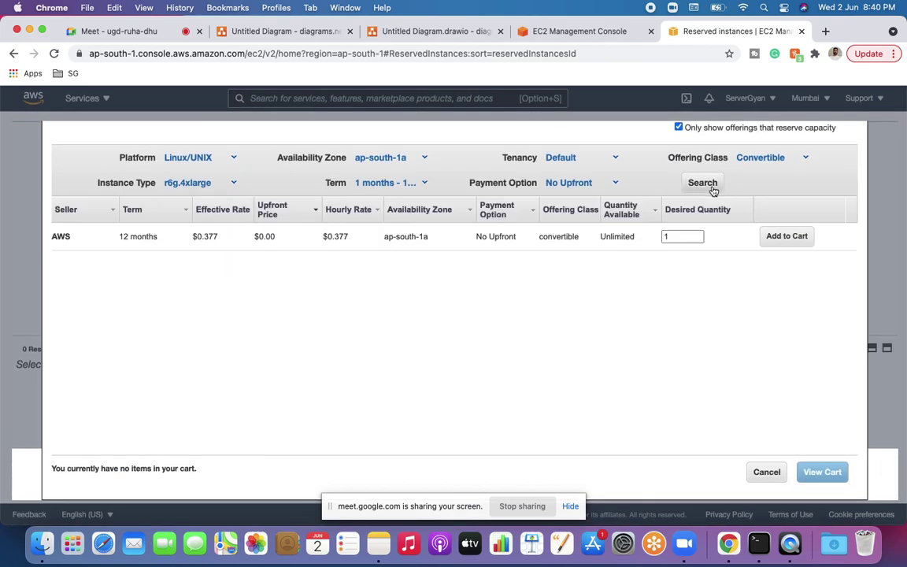
# Step: Add the 12-month Convertible offering to the cart at quantity 1, then cancel the purchase
pyautogui.click(786, 238)
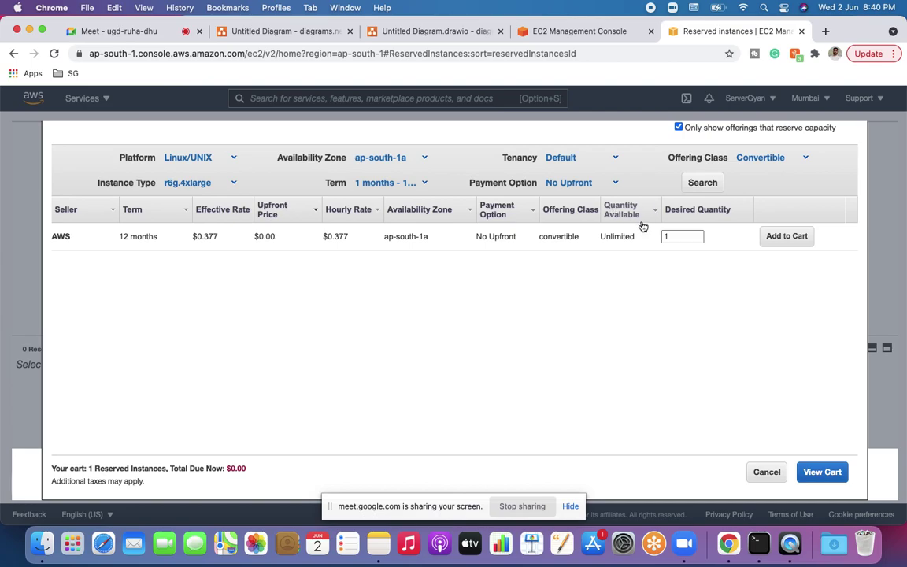
pyautogui.click(682, 234)
pyautogui.click(654, 274)
pyautogui.click(768, 471)
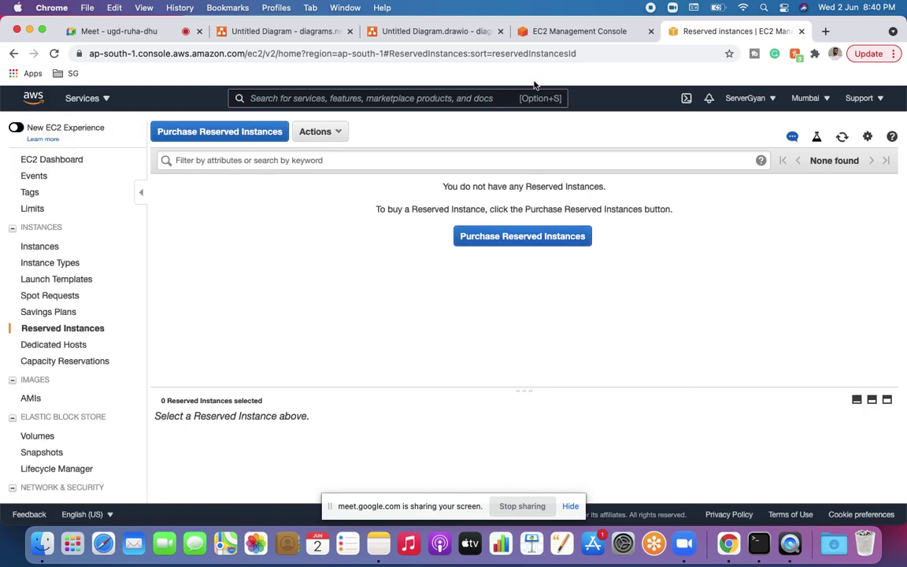
pyautogui.click(525, 30)
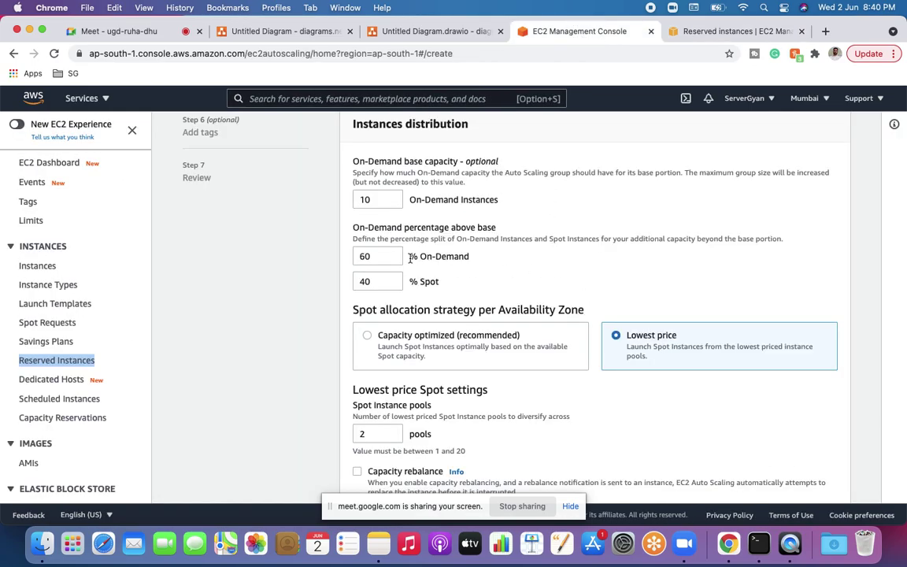
pyautogui.scroll(-5, 506, 399)
pyautogui.scroll(-1, 506, 398)
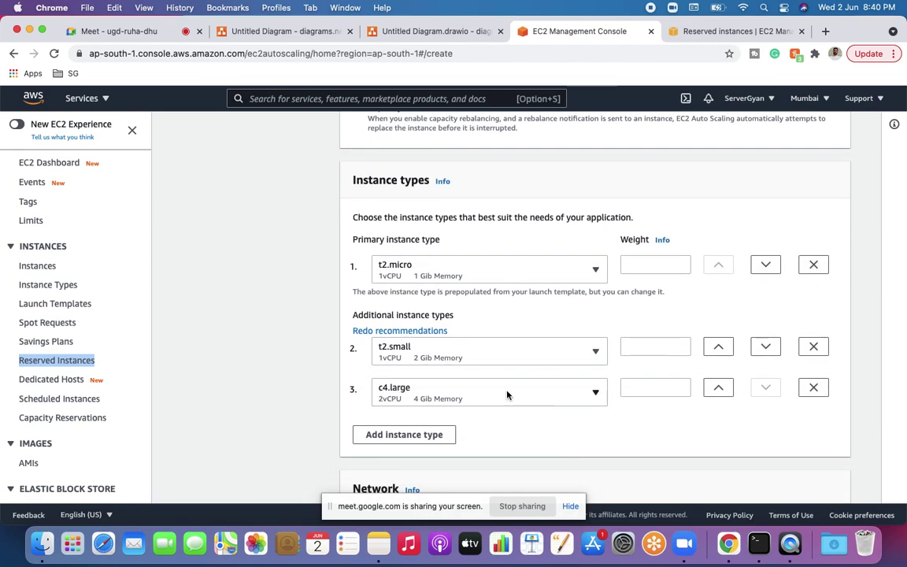
pyautogui.scroll(5, 507, 394)
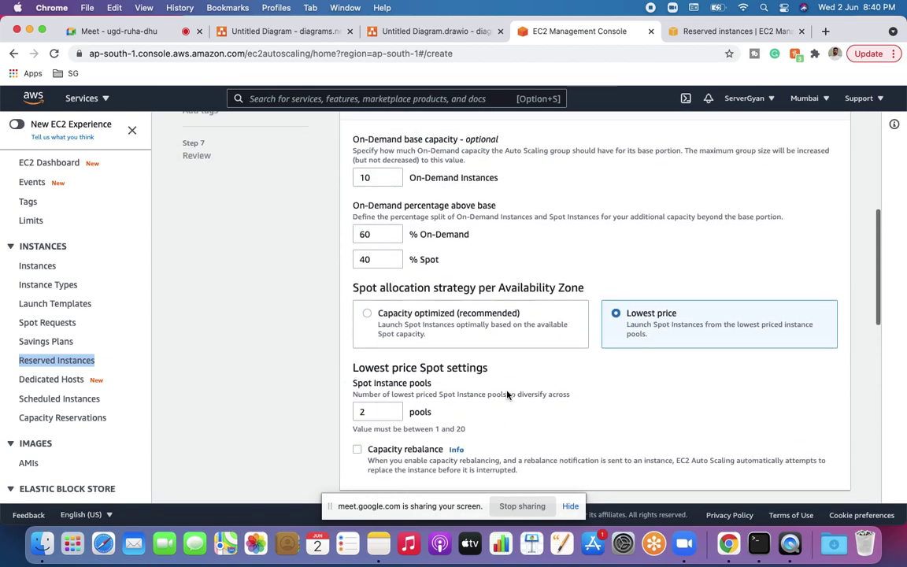
pyautogui.scroll(1, 507, 394)
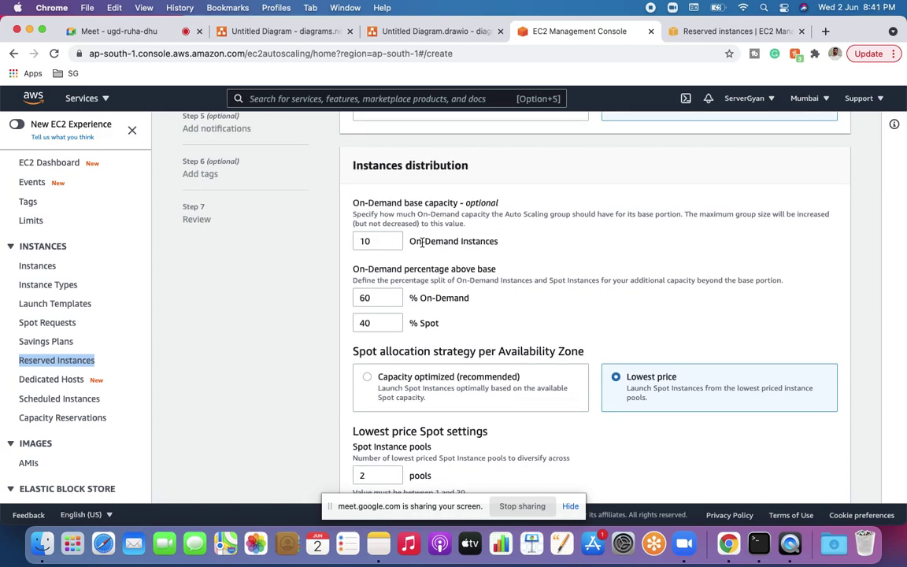
pyautogui.moveTo(410, 241); pyautogui.dragTo(499, 243)
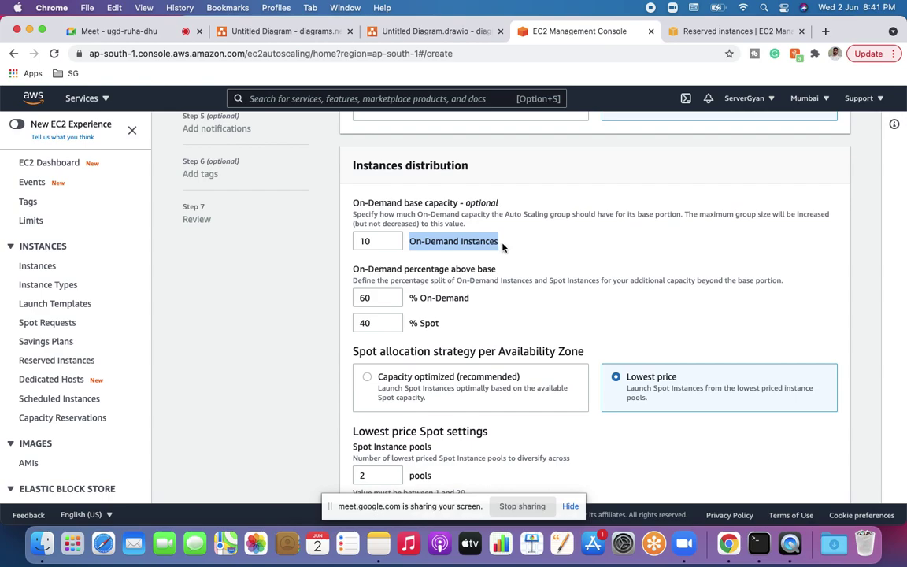
pyautogui.doubleClick(366, 241)
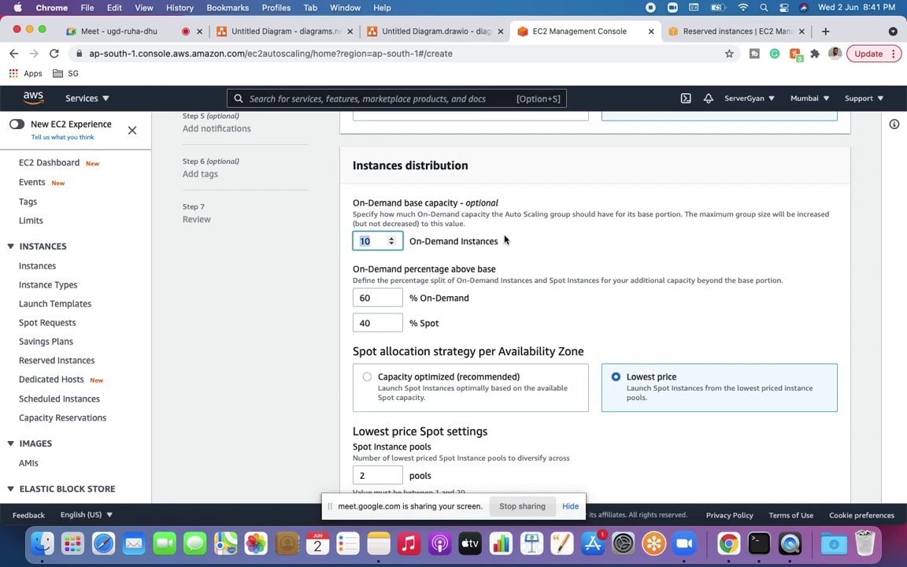
# Step: From the Reserved Instances tab, open My Billing Dashboard through the account menu
pyautogui.click(695, 31)
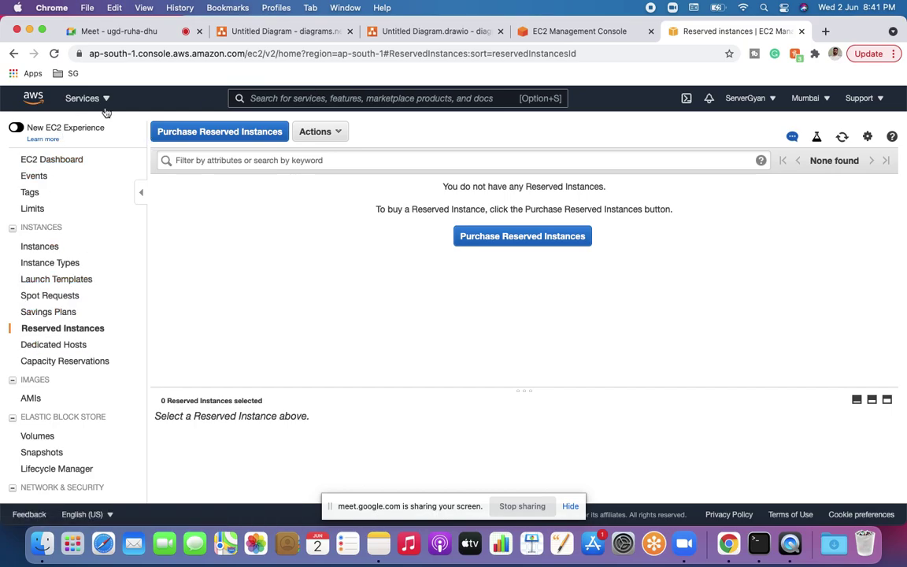
pyautogui.click(81, 97)
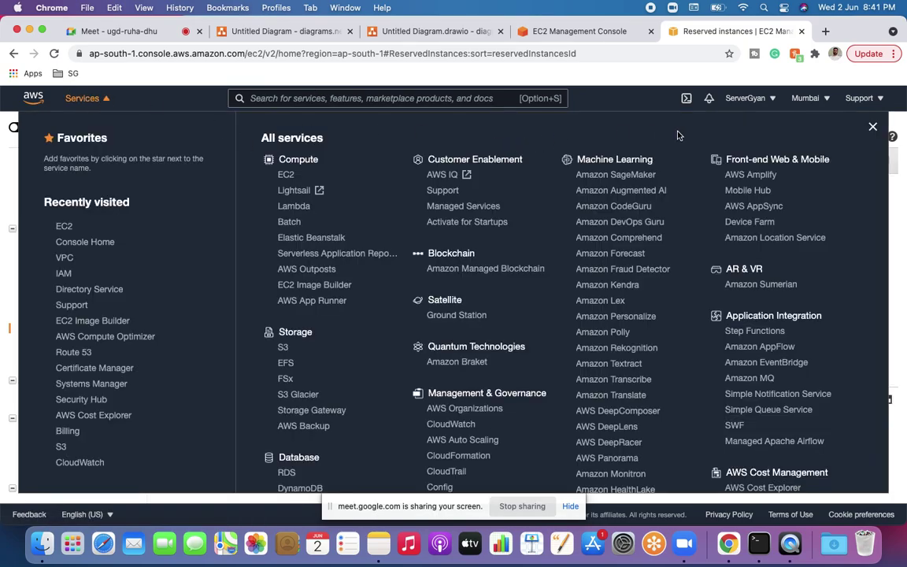
pyautogui.click(748, 99)
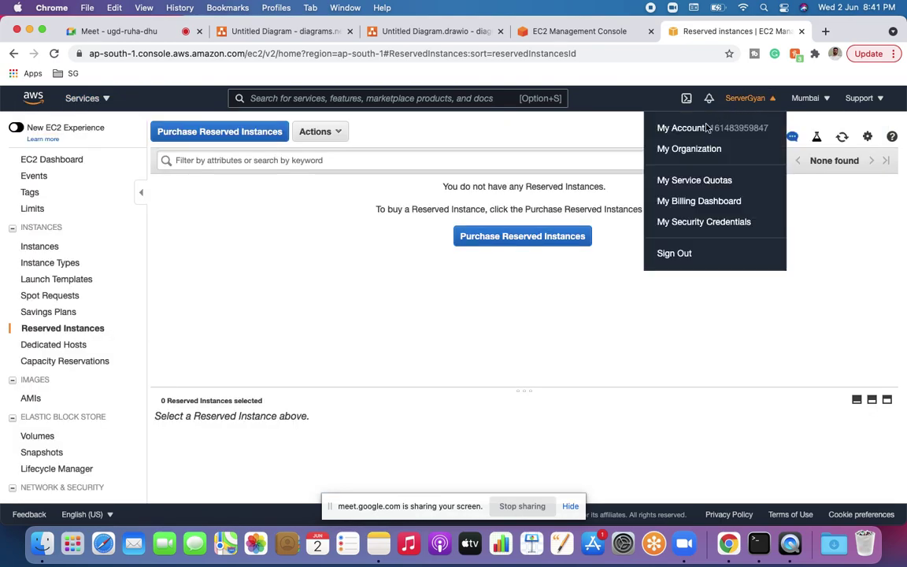
pyautogui.click(700, 202)
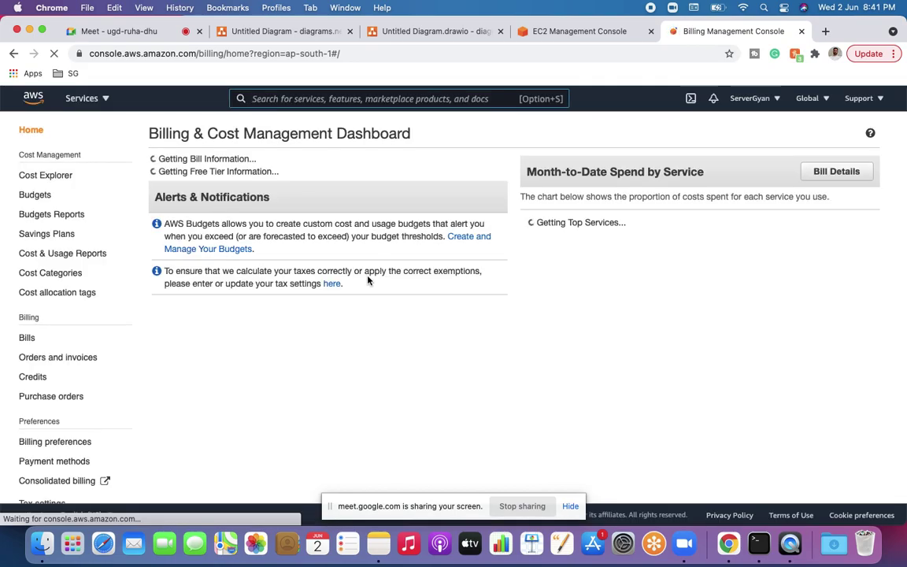
# Step: Review the billing dashboard balances, then open Savings Plans from the left sidebar
pyautogui.scroll(-2, 367, 281)
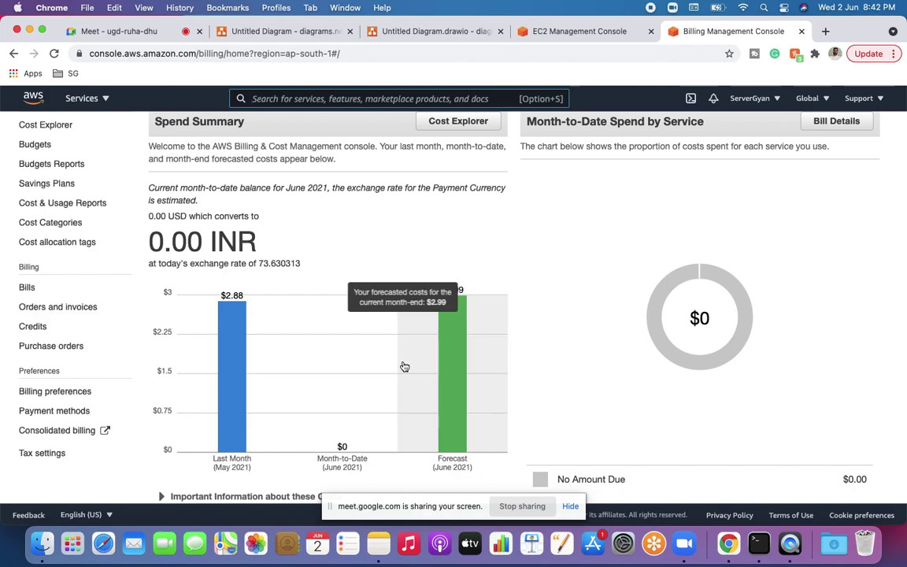
pyautogui.moveTo(222, 299)
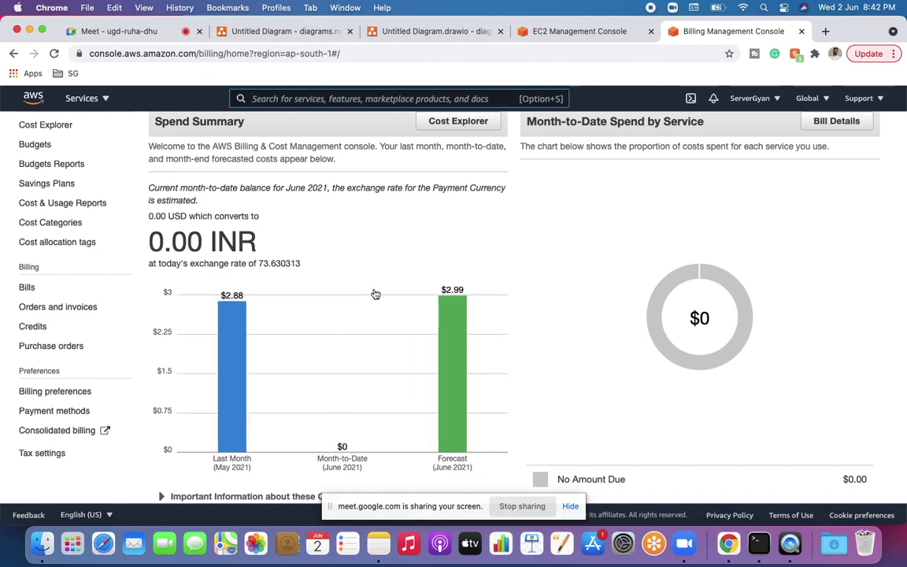
pyautogui.scroll(3, 77, 263)
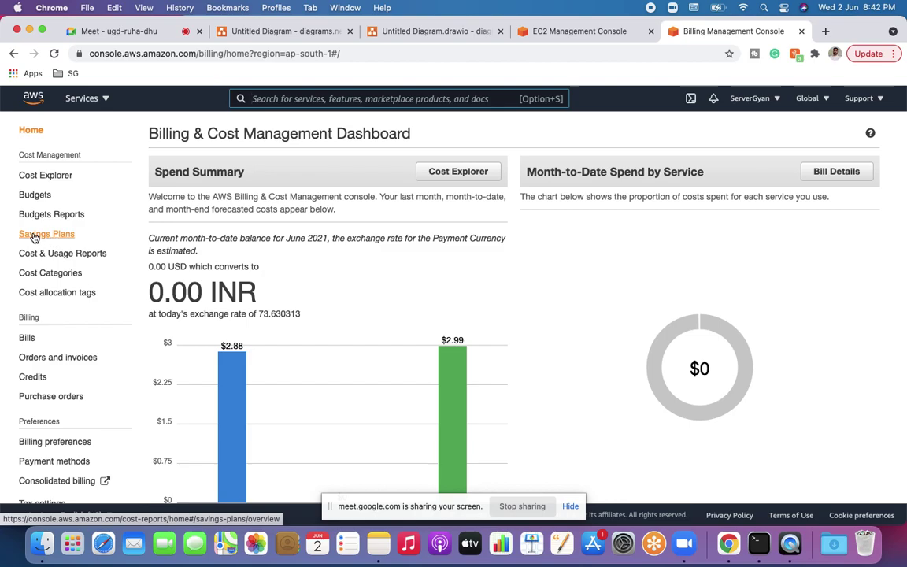
pyautogui.click(35, 237)
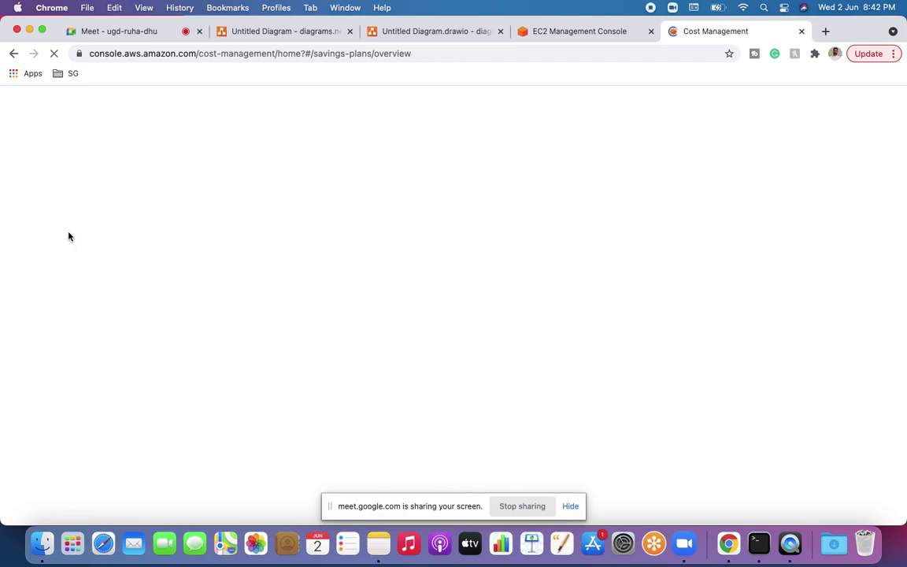
# Step: Bring up the Cost Management Savings Plans overview and scroll to the plan types
pyautogui.click(553, 33)
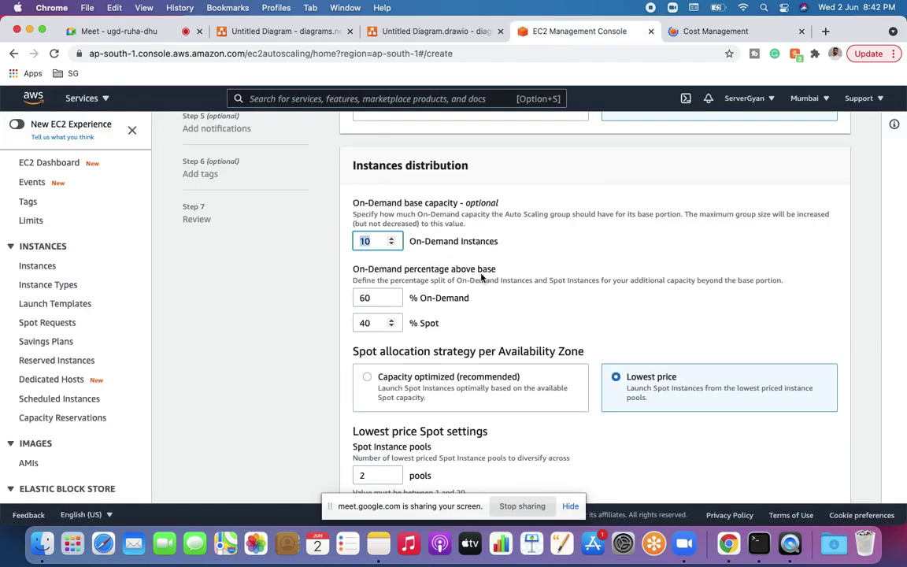
pyautogui.click(644, 24)
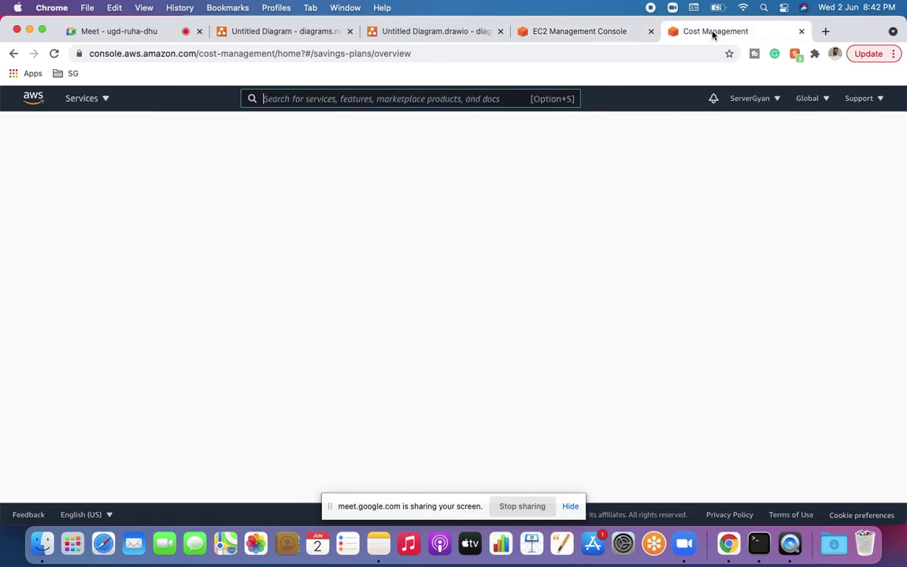
pyautogui.scroll(-3, 433, 258)
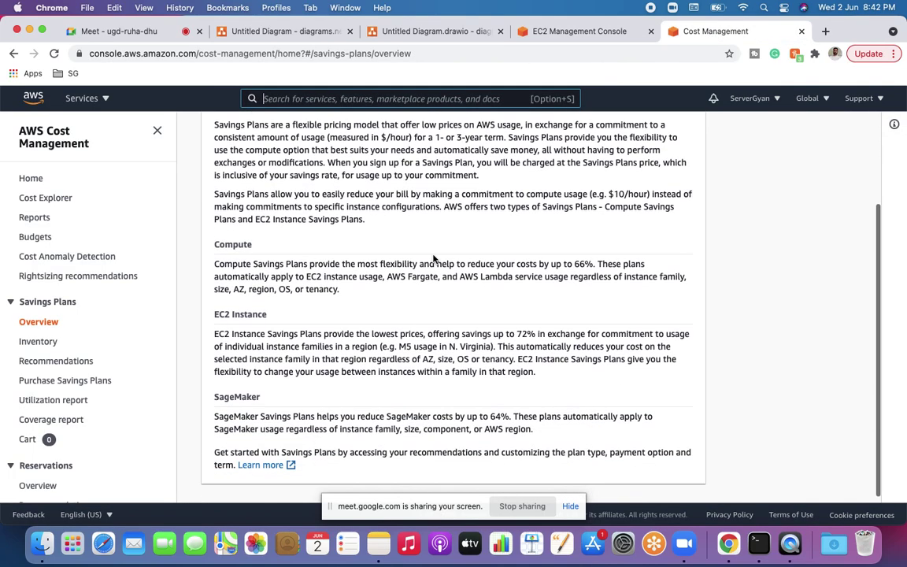
pyautogui.hotkey('alt', 's')
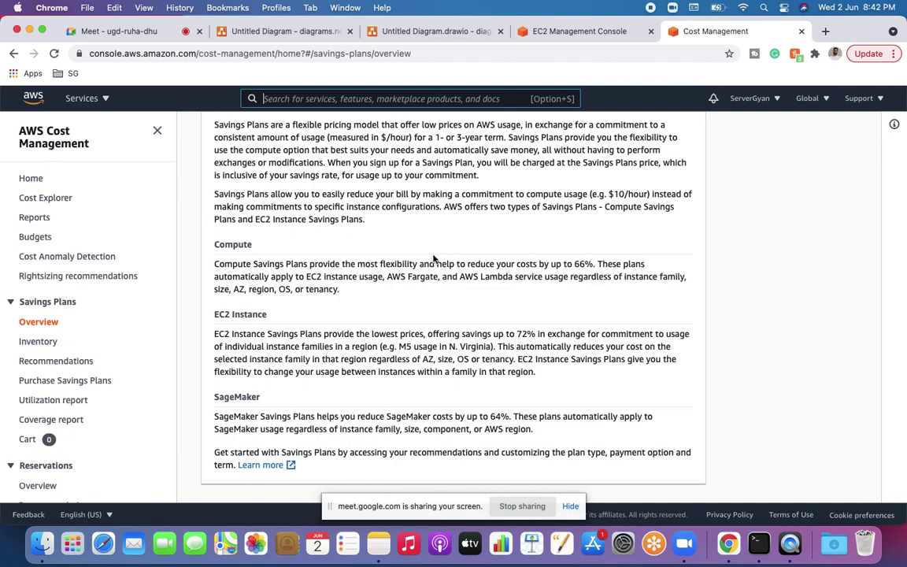
# Step: Highlight the Compute heading, its 66% savings figure, and the EC2 Instance heading
pyautogui.moveTo(216, 244); pyautogui.dragTo(255, 247)
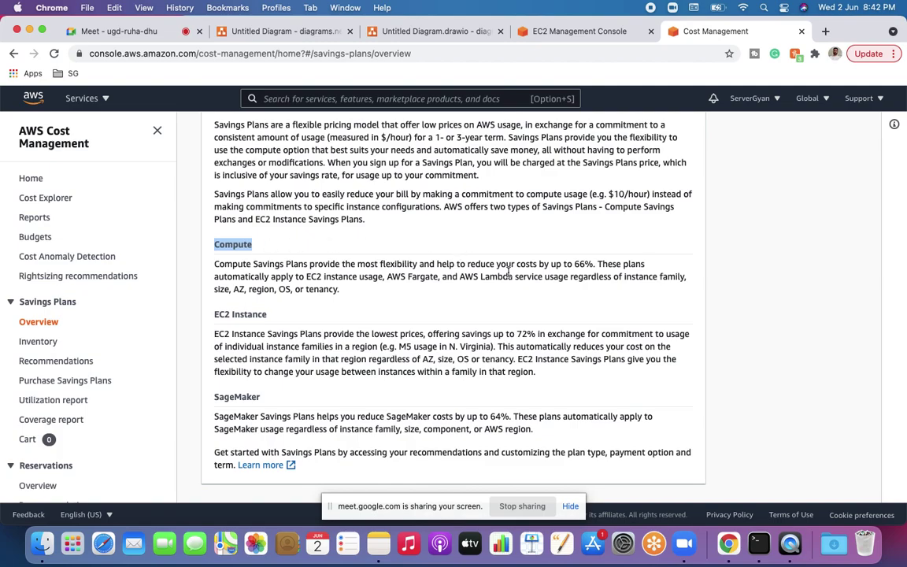
pyautogui.click(581, 263)
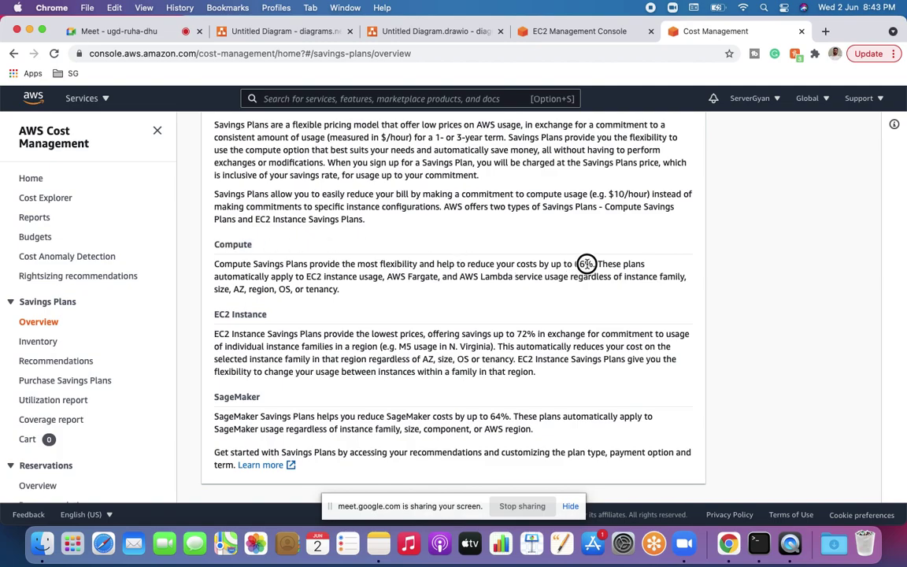
pyautogui.click(597, 264)
pyautogui.moveTo(597, 264); pyautogui.dragTo(574, 265)
pyautogui.scroll(-1, 574, 264)
pyautogui.click(214, 307)
pyautogui.moveTo(215, 307); pyautogui.dragTo(278, 303)
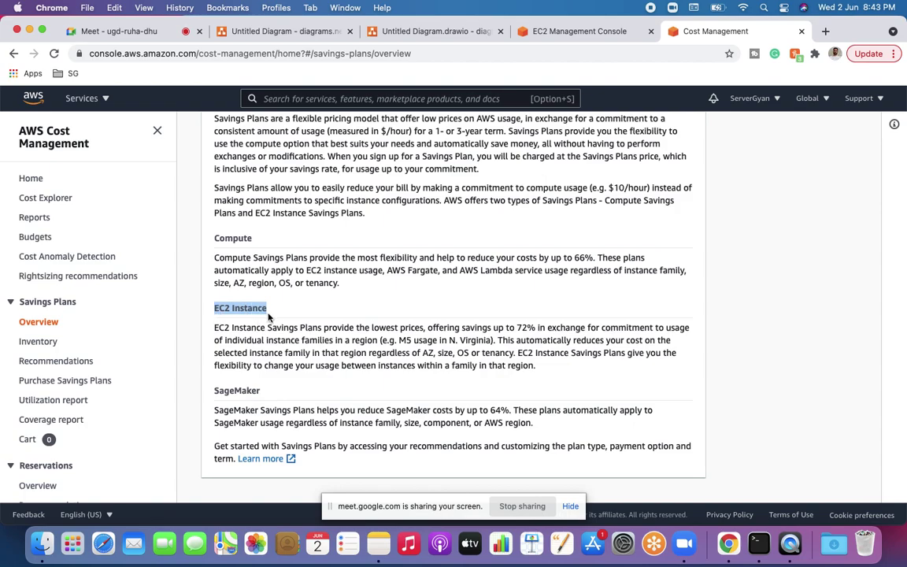
pyautogui.click(807, 101)
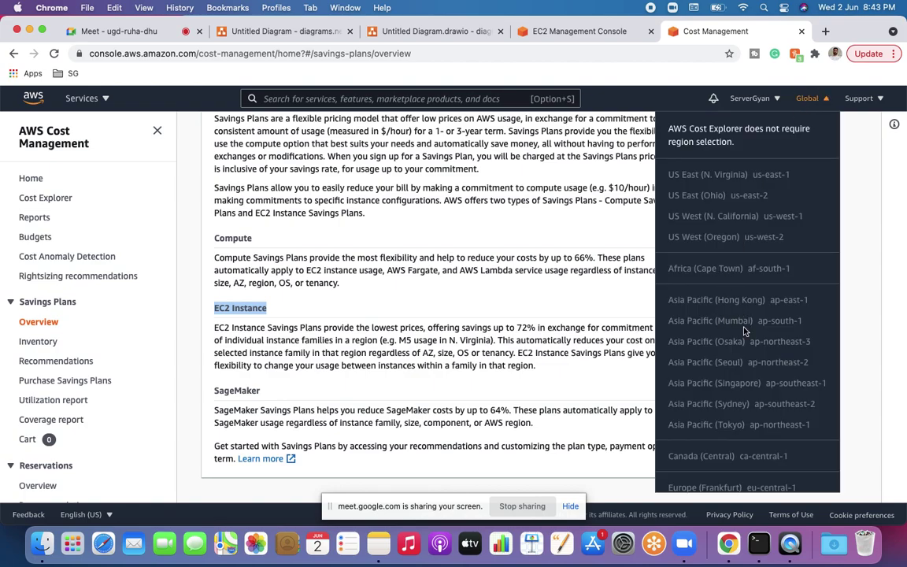
pyautogui.click(559, 287)
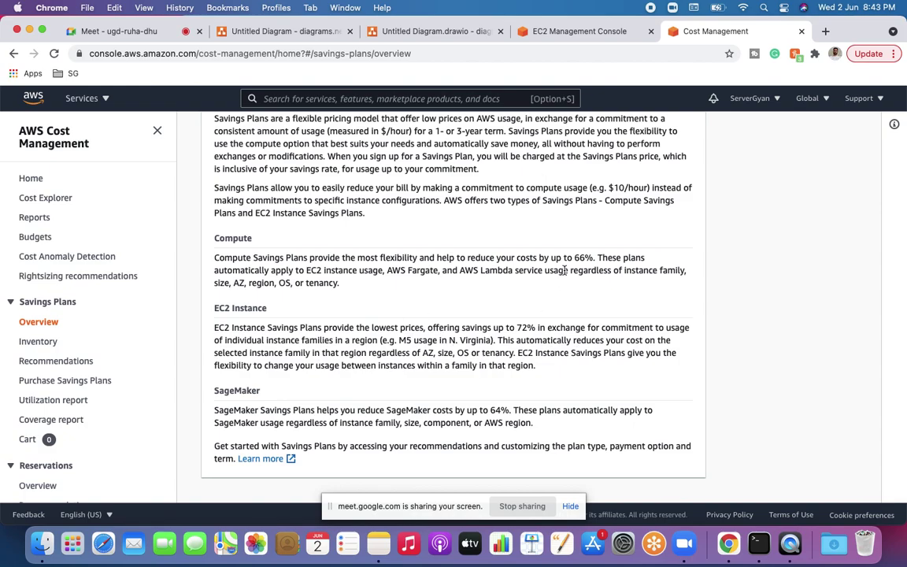
pyautogui.moveTo(575, 259); pyautogui.dragTo(590, 260)
pyautogui.moveTo(517, 327); pyautogui.dragTo(538, 328)
# Step: In Instances distribution, highlight the On-Demand Instances and % Spot labels (60% / 40%)
pyautogui.click(551, 32)
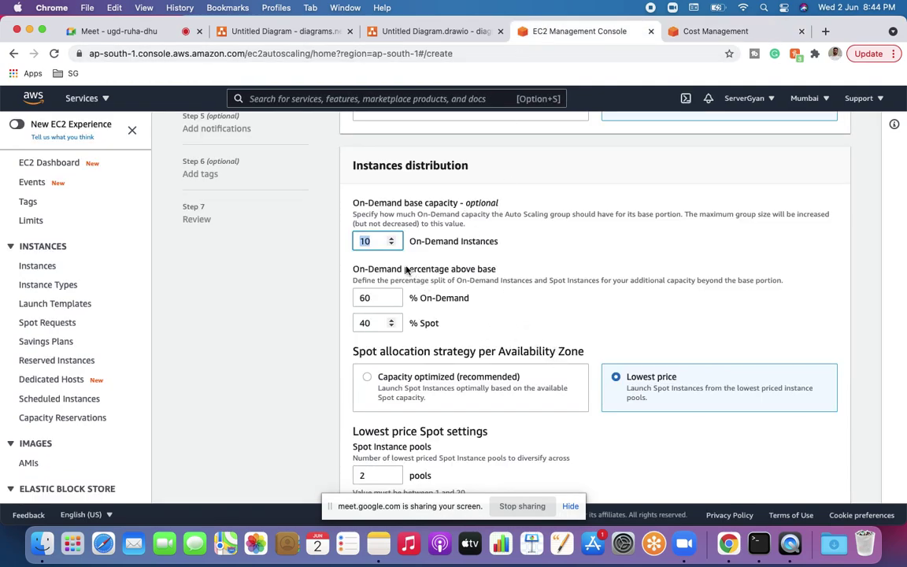
pyautogui.moveTo(411, 242); pyautogui.dragTo(522, 242)
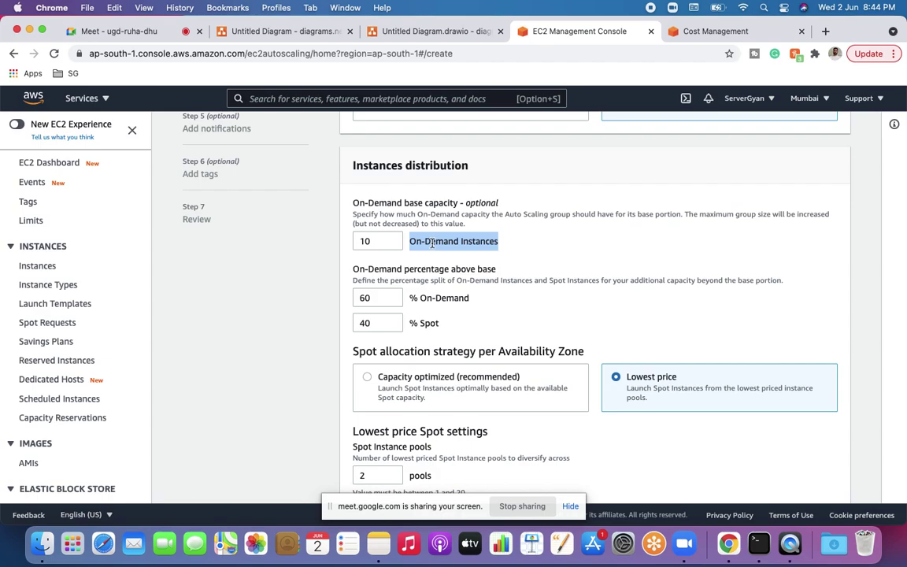
pyautogui.click(411, 241)
pyautogui.moveTo(411, 242); pyautogui.dragTo(501, 239)
pyautogui.click(497, 242)
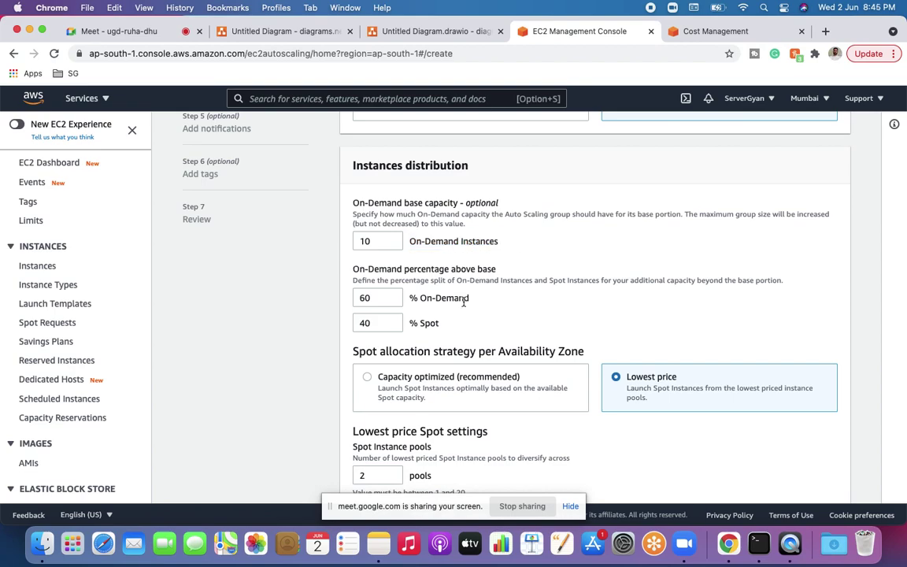
pyautogui.tripleClick(432, 320)
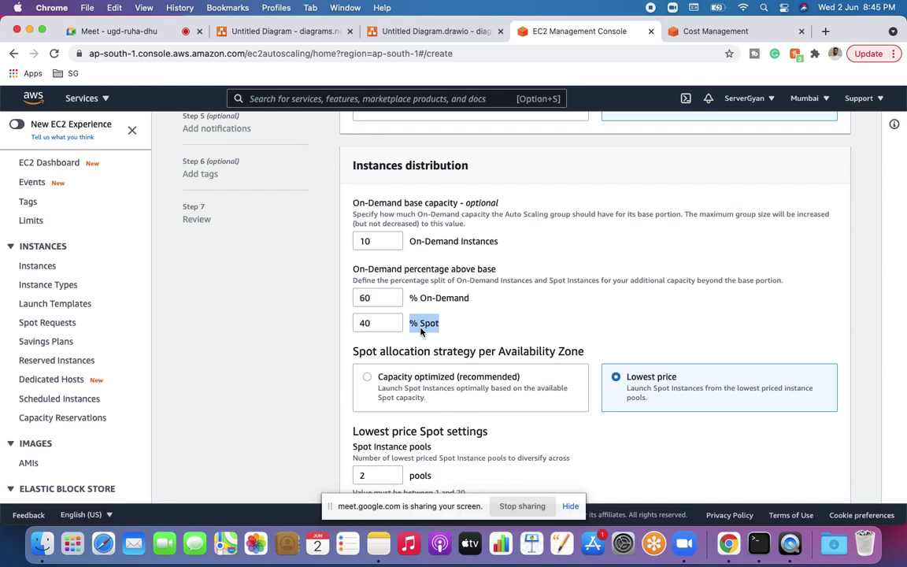
# Step: Scroll down the Auto Scaling group form to the Instance types section
pyautogui.scroll(-2, 421, 332)
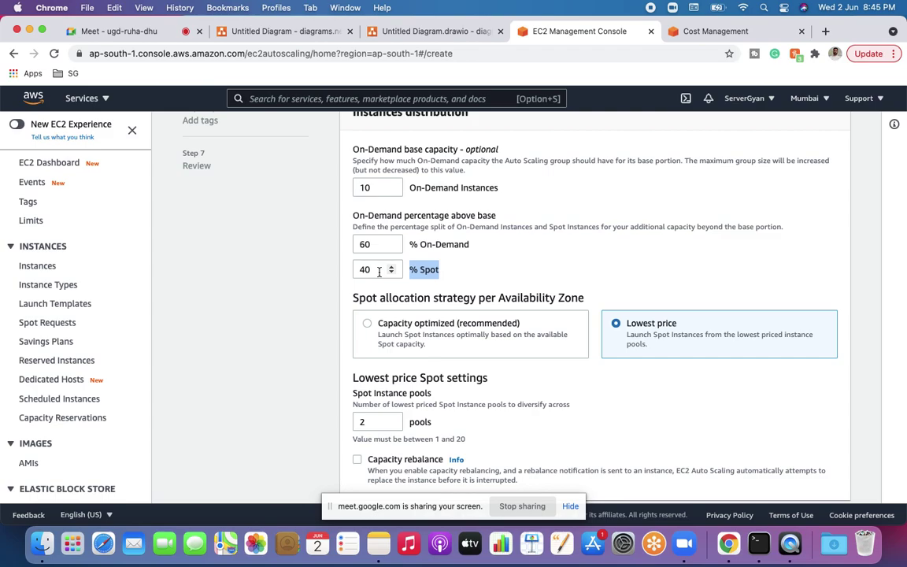
pyautogui.scroll(-3, 379, 272)
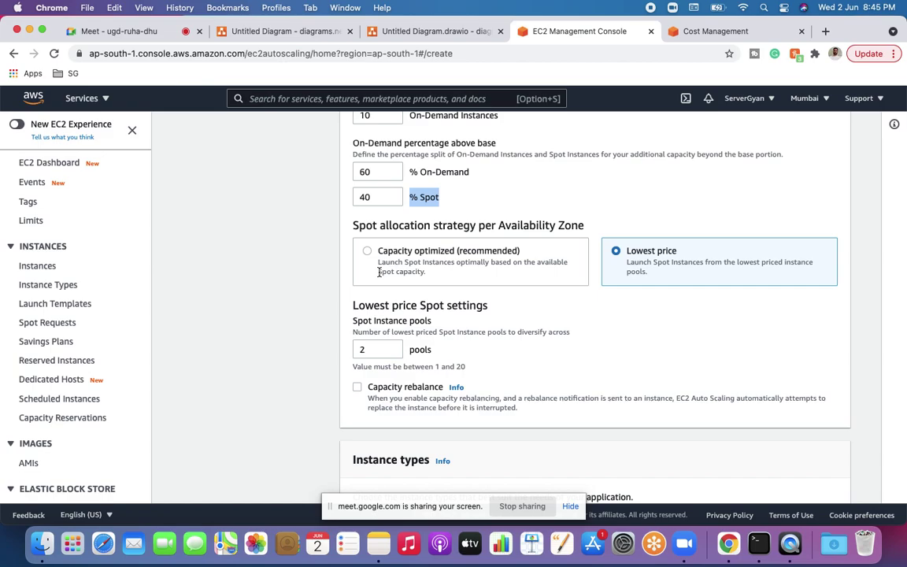
pyautogui.scroll(-10, 378, 272)
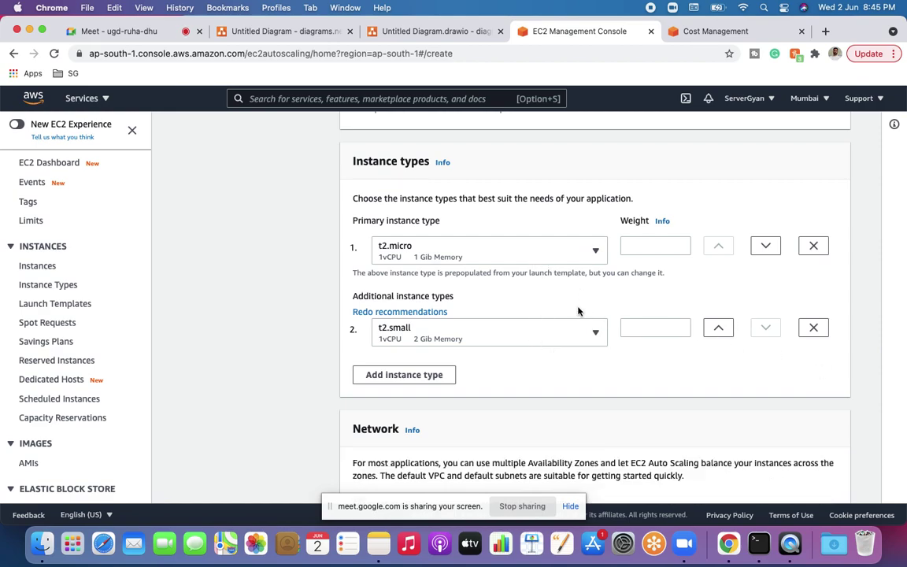
pyautogui.scroll(-3, 469, 316)
# Step: Add a third instance type row and set it to a1.2xlarge
pyautogui.click(404, 268)
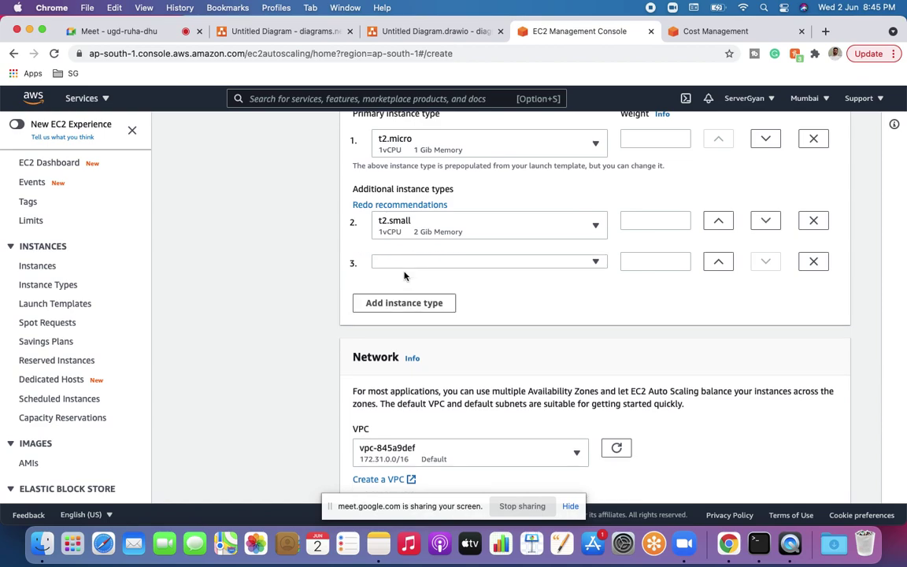
pyautogui.click(430, 264)
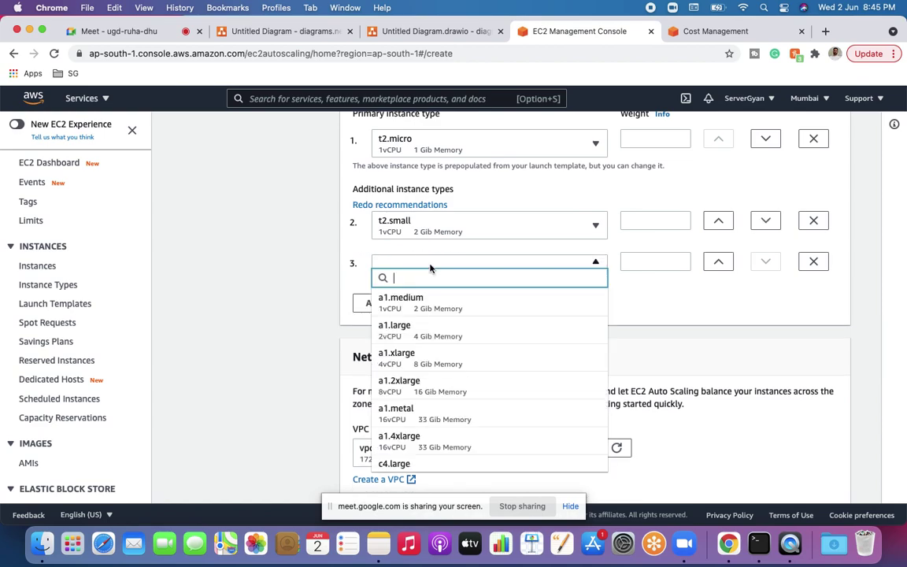
pyautogui.click(433, 381)
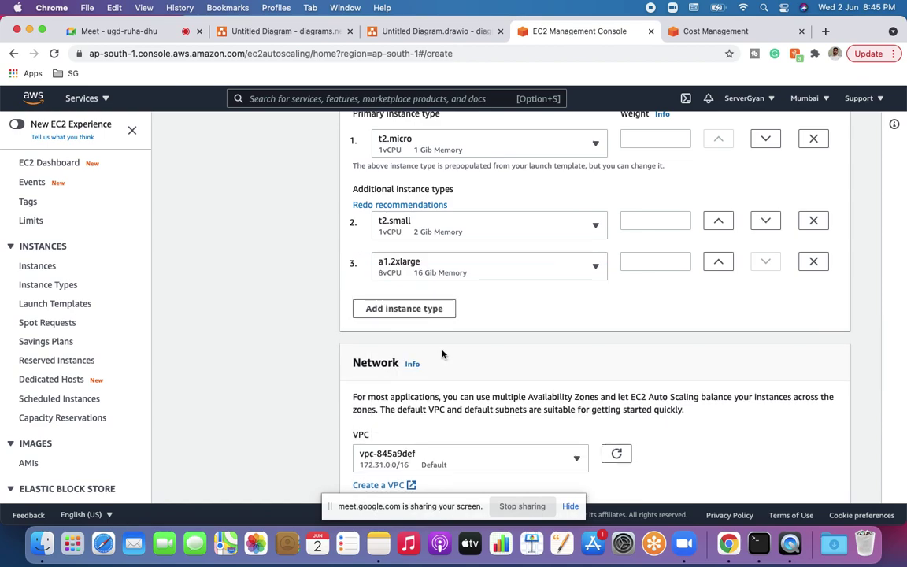
# Step: Select subnets ap-south-1c, ap-south-1b and ap-south-1a, then continue to advanced options
pyautogui.scroll(-1, 449, 355)
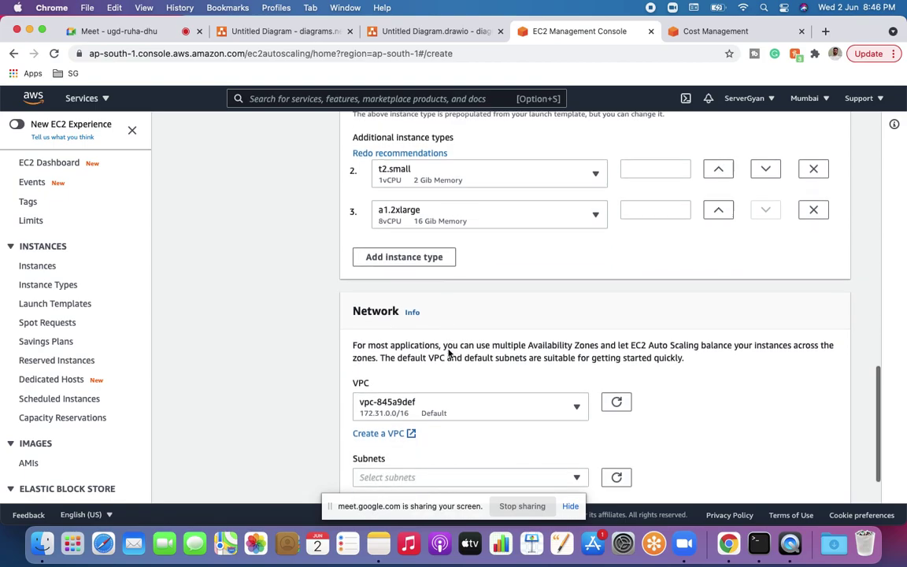
pyautogui.scroll(-1, 449, 354)
pyautogui.click(445, 412)
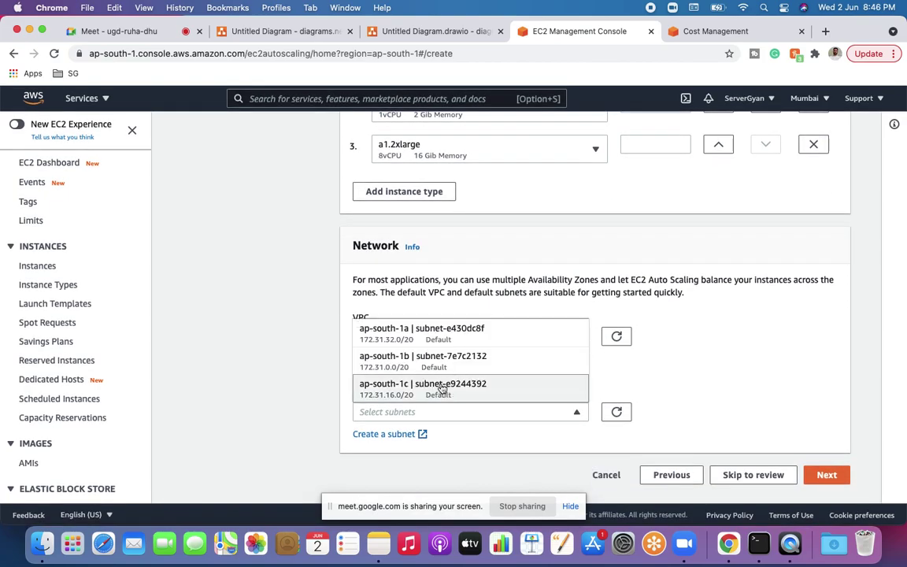
pyautogui.click(443, 389)
pyautogui.click(448, 413)
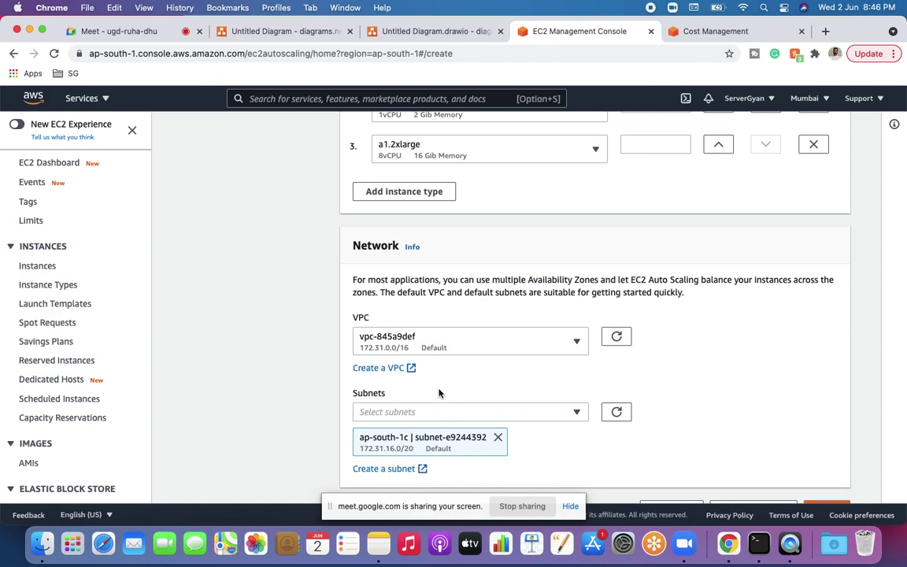
pyautogui.click(441, 413)
pyautogui.click(429, 361)
pyautogui.click(439, 335)
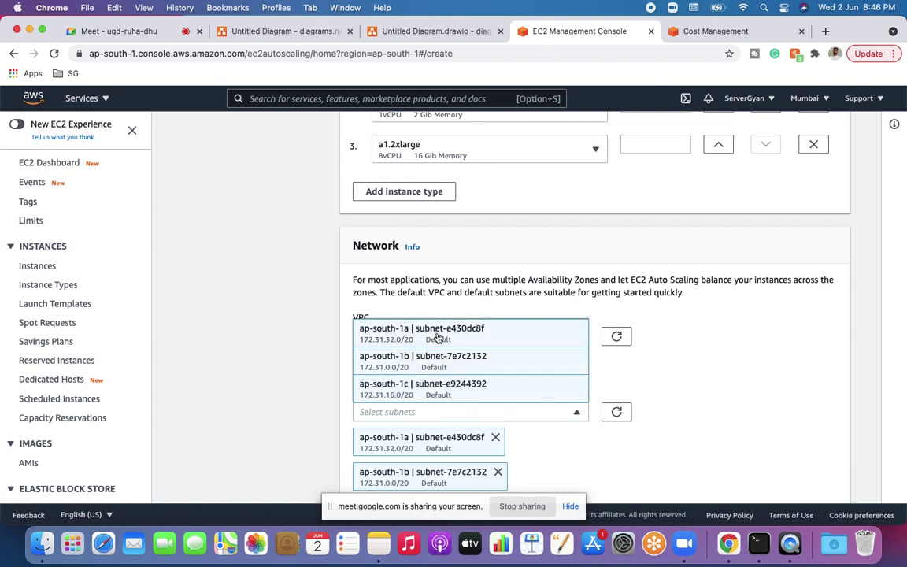
pyautogui.click(648, 399)
pyautogui.scroll(-3, 648, 399)
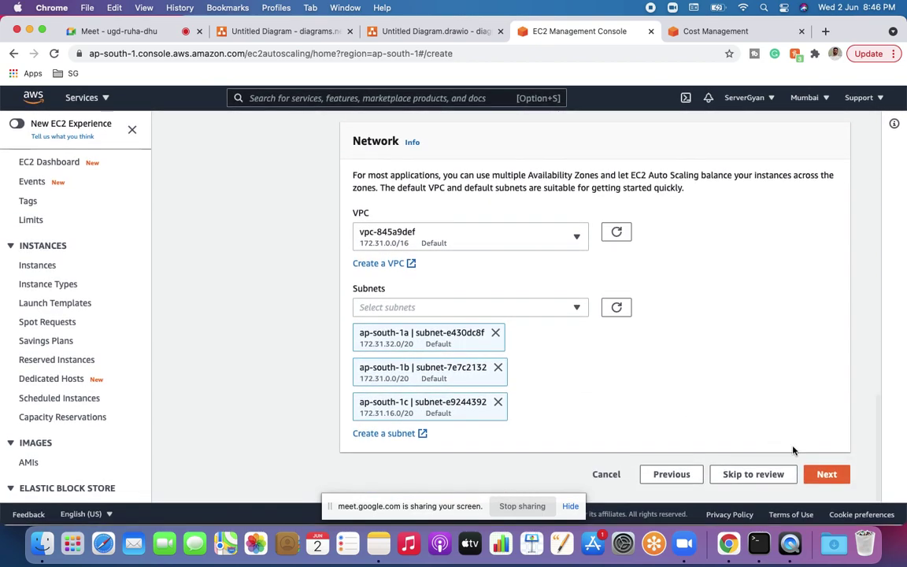
pyautogui.click(831, 477)
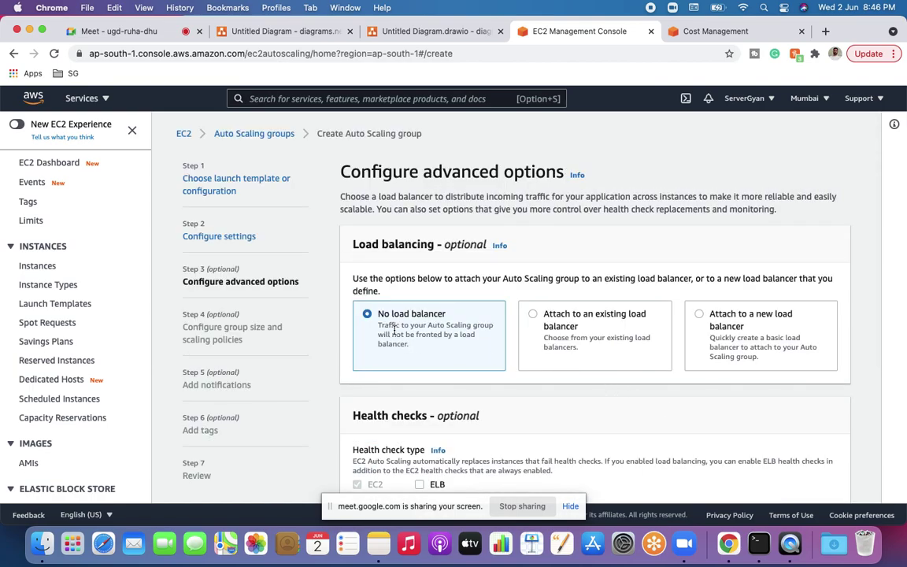
# Step: Choose an existing load balancer, find no target groups, enable ELB health checks, and attempt Next
pyautogui.click(534, 315)
pyautogui.scroll(-3, 499, 340)
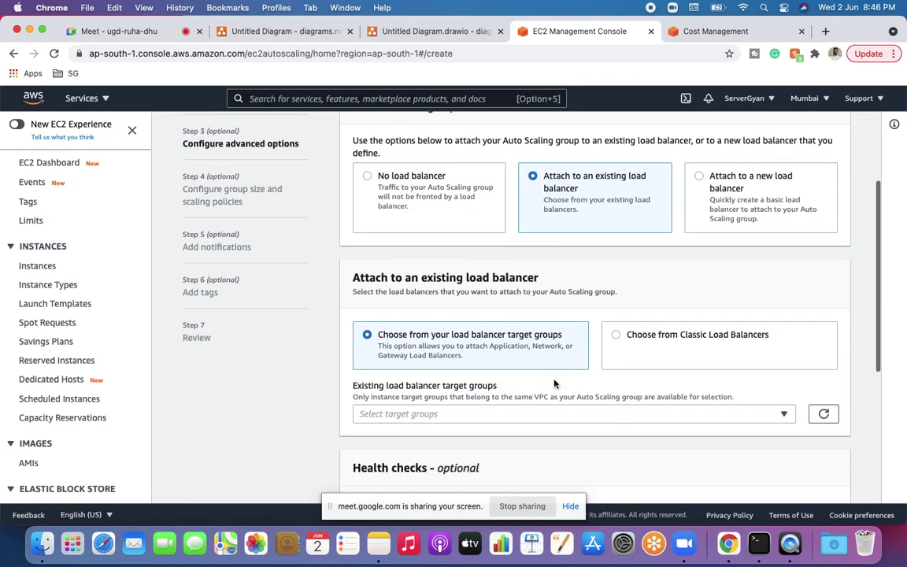
pyautogui.click(407, 411)
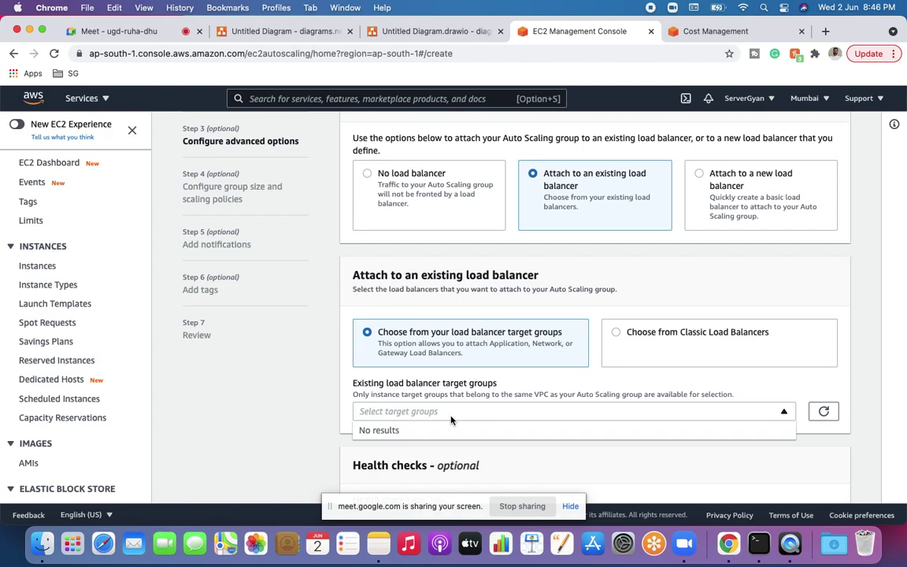
pyautogui.scroll(-4, 461, 429)
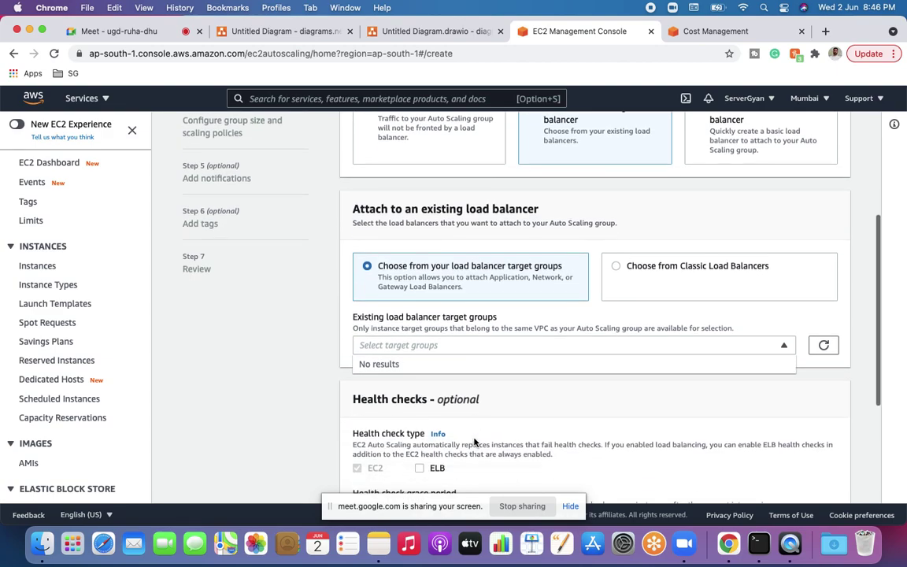
pyautogui.click(420, 399)
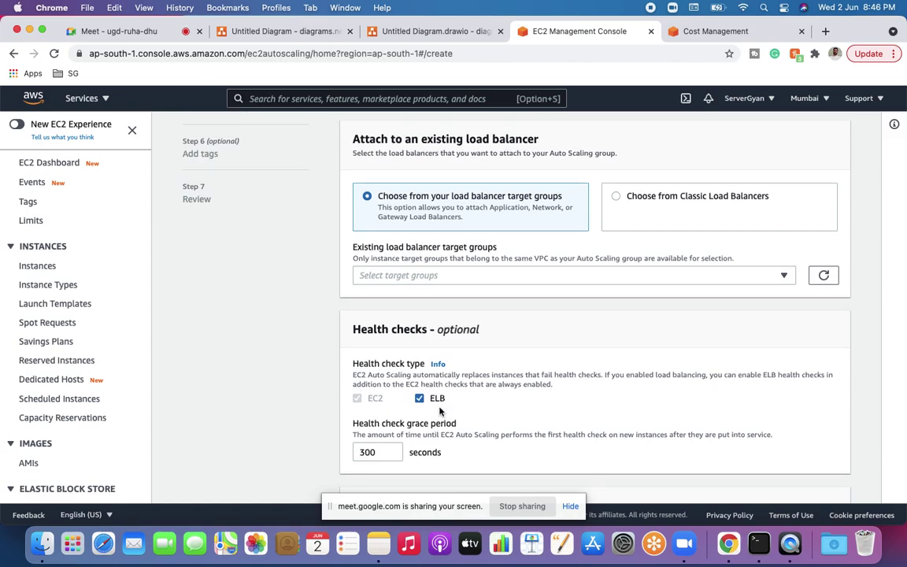
pyautogui.scroll(-2, 463, 409)
pyautogui.scroll(-2, 462, 410)
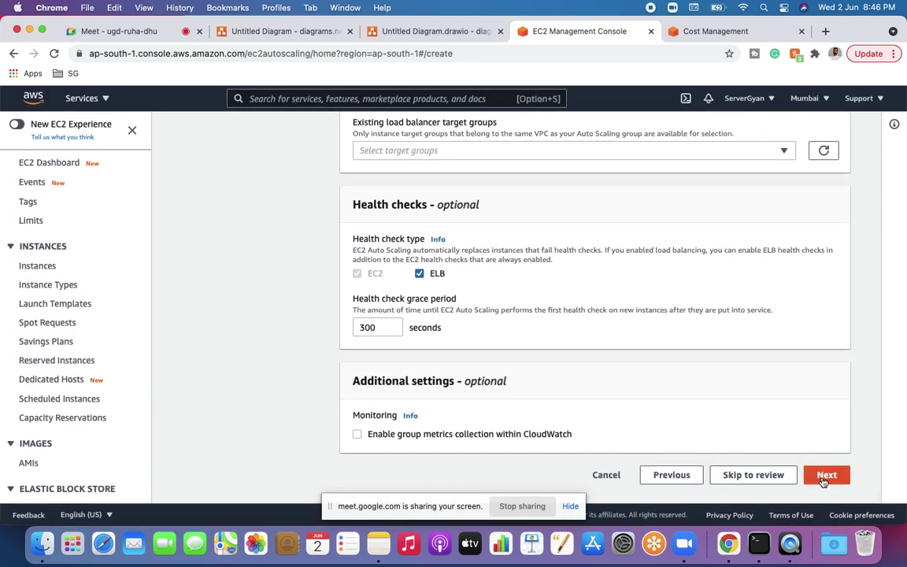
pyautogui.click(824, 476)
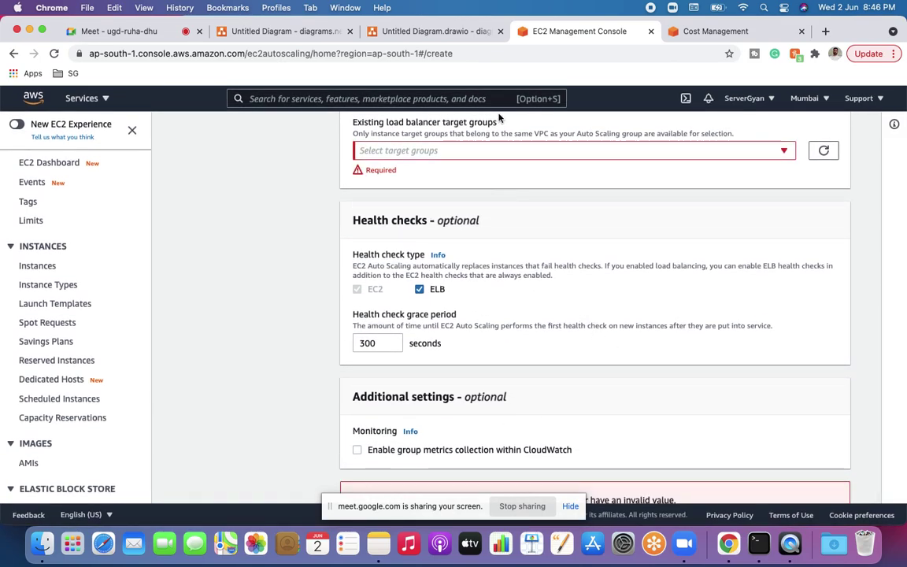
pyautogui.click(687, 34)
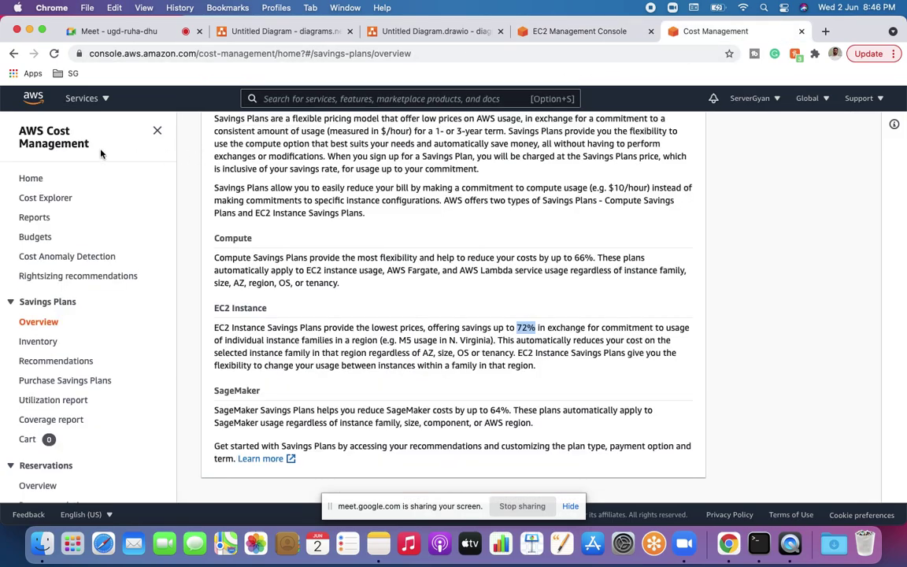
# Step: Go to EC2 Target Groups and start a new target group
pyautogui.click(62, 92)
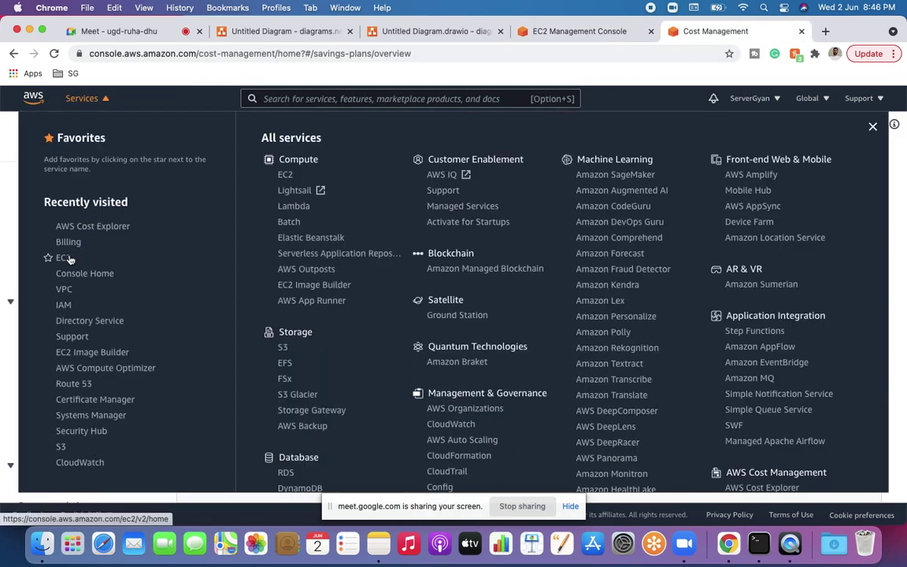
pyautogui.click(63, 258)
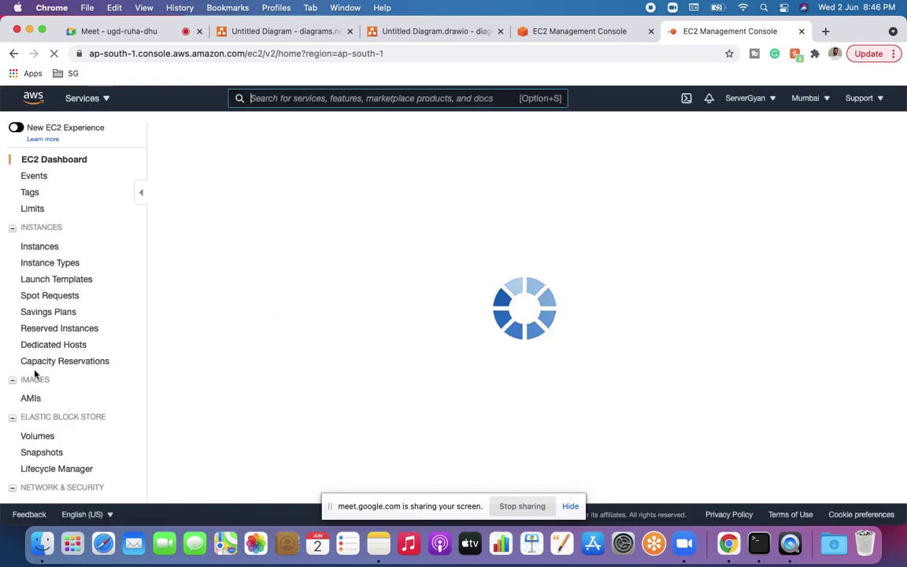
pyautogui.scroll(-5, 35, 372)
pyautogui.click(43, 441)
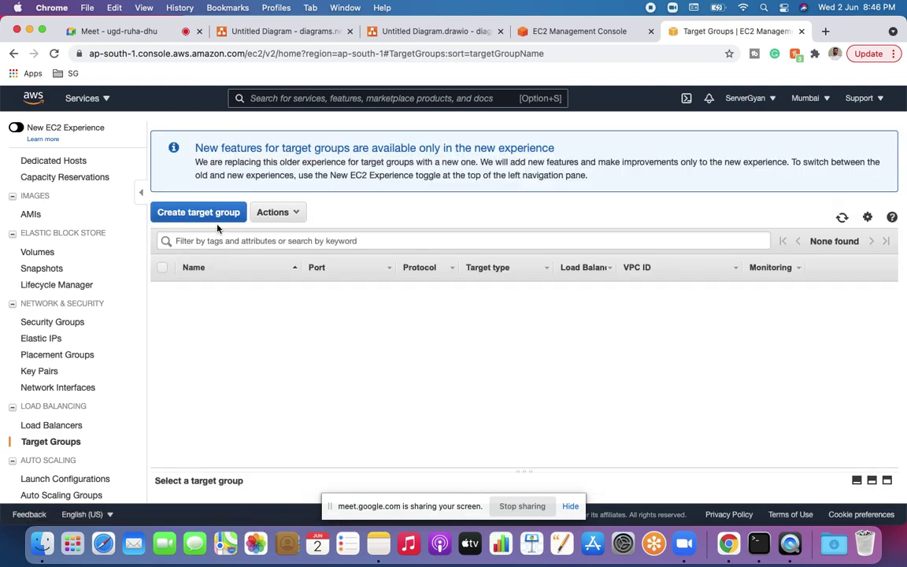
pyautogui.click(210, 218)
# Step: Create target group TG-SG with instance targets, HTTP port 80, default VPC
pyautogui.click(364, 219)
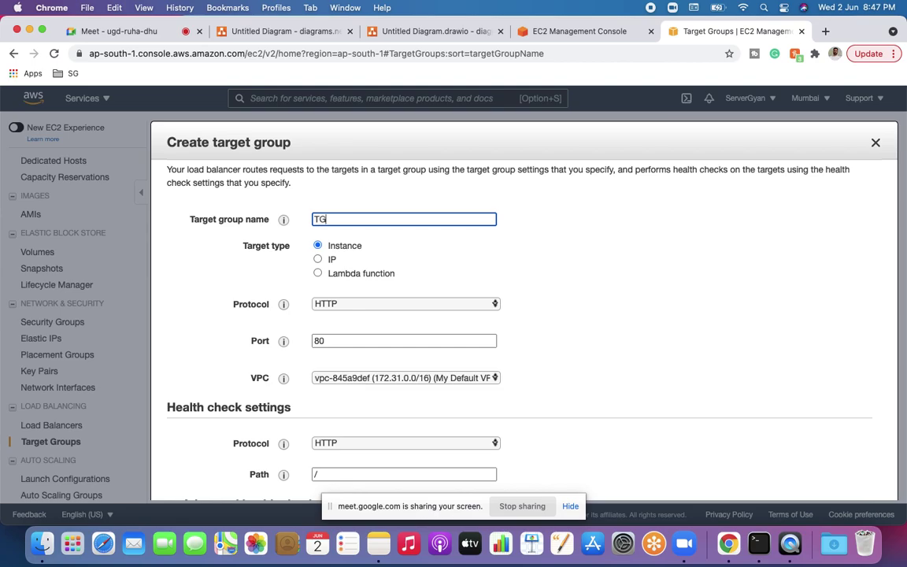
pyautogui.click(567, 33)
pyautogui.scroll(2, 542, 298)
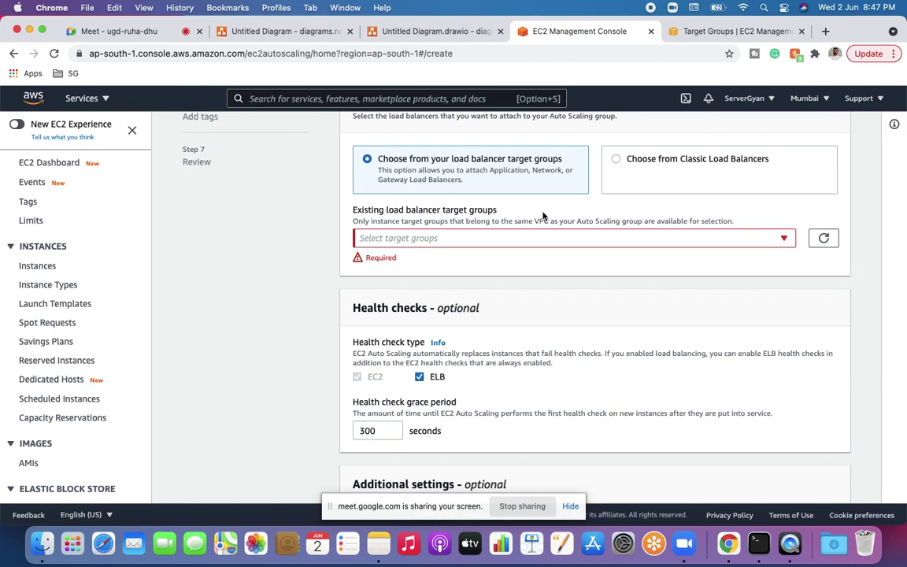
pyautogui.click(700, 33)
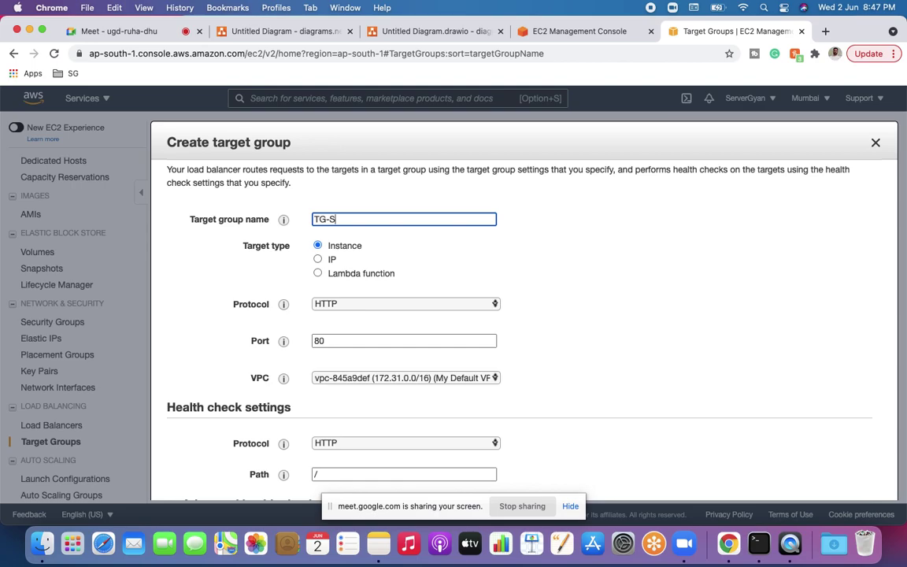
pyautogui.scroll(-3, 470, 336)
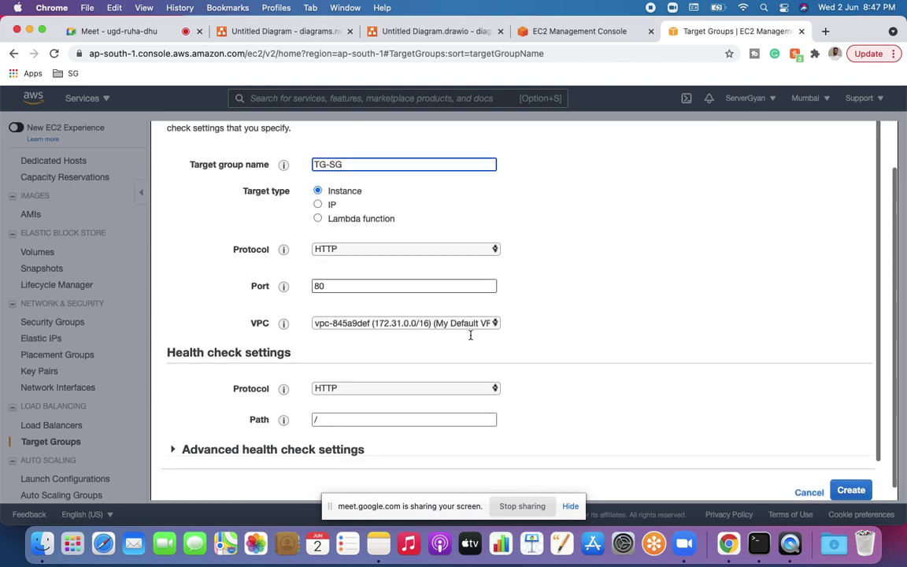
pyautogui.click(851, 476)
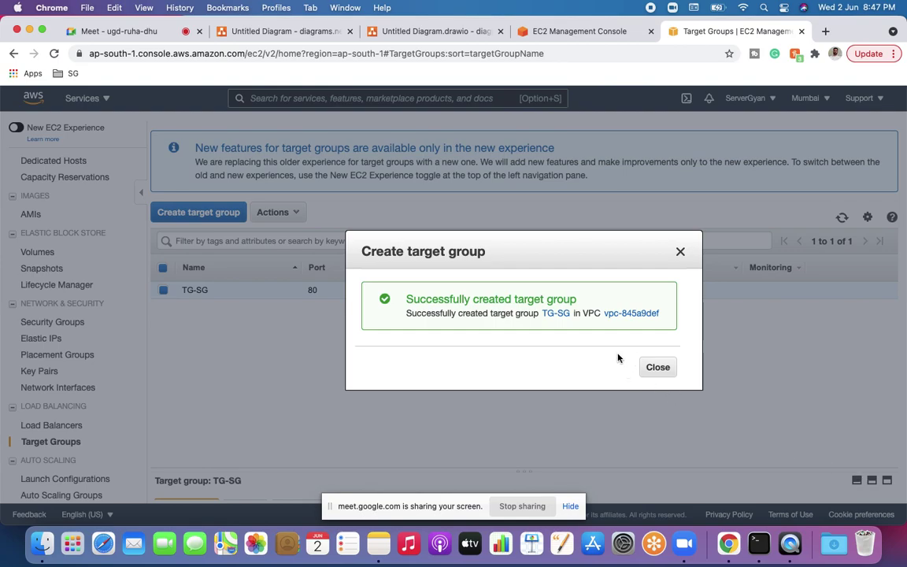
pyautogui.click(657, 367)
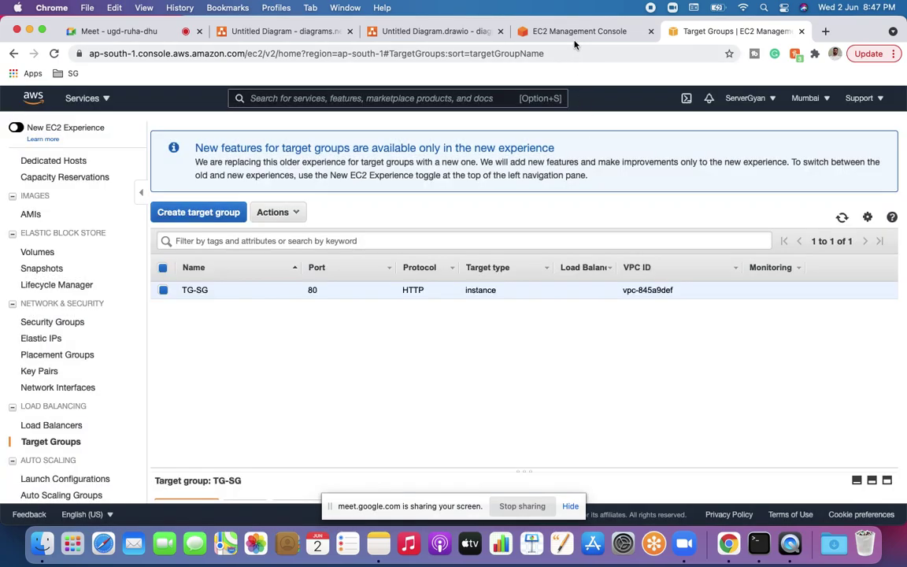
# Step: Refresh the target group list and attach TG-SG | HTTP to the Auto Scaling group
pyautogui.click(573, 33)
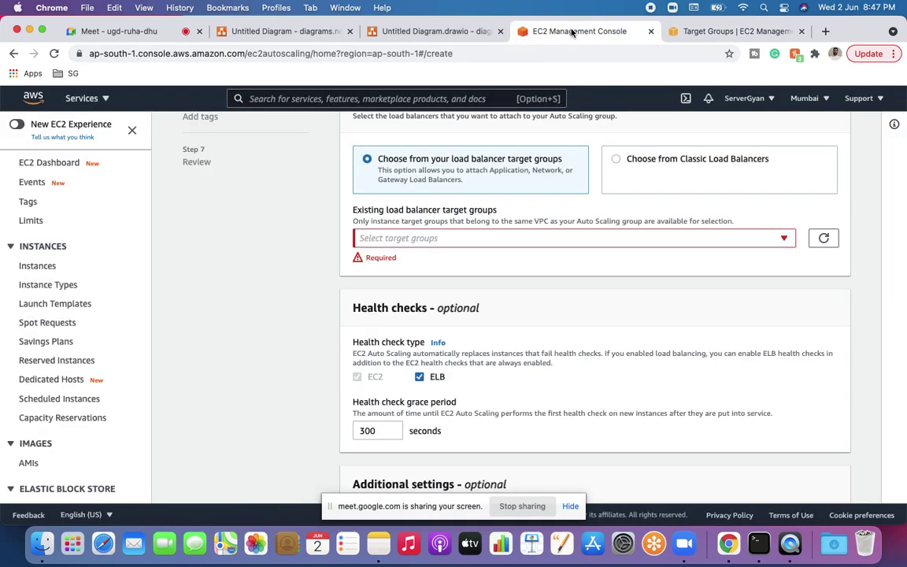
pyautogui.click(824, 238)
pyautogui.click(659, 240)
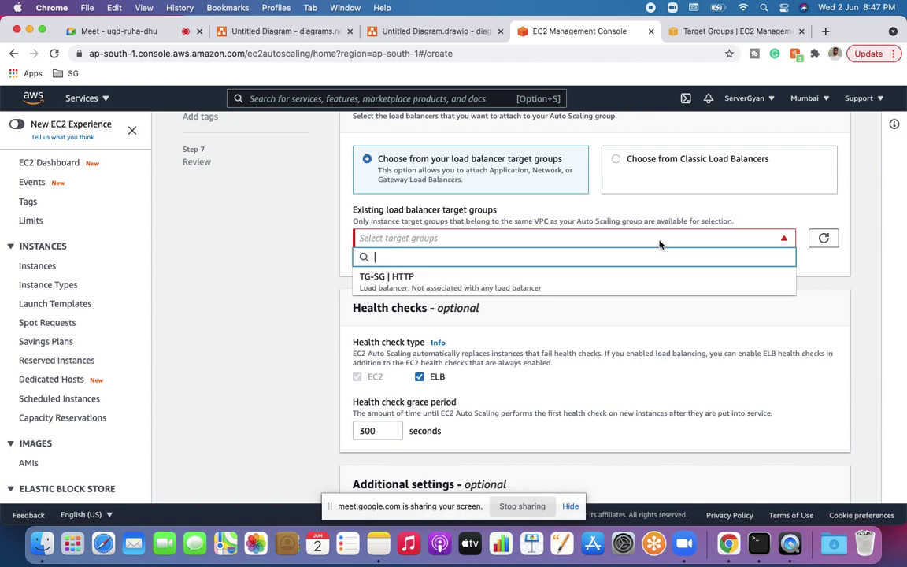
pyautogui.click(636, 276)
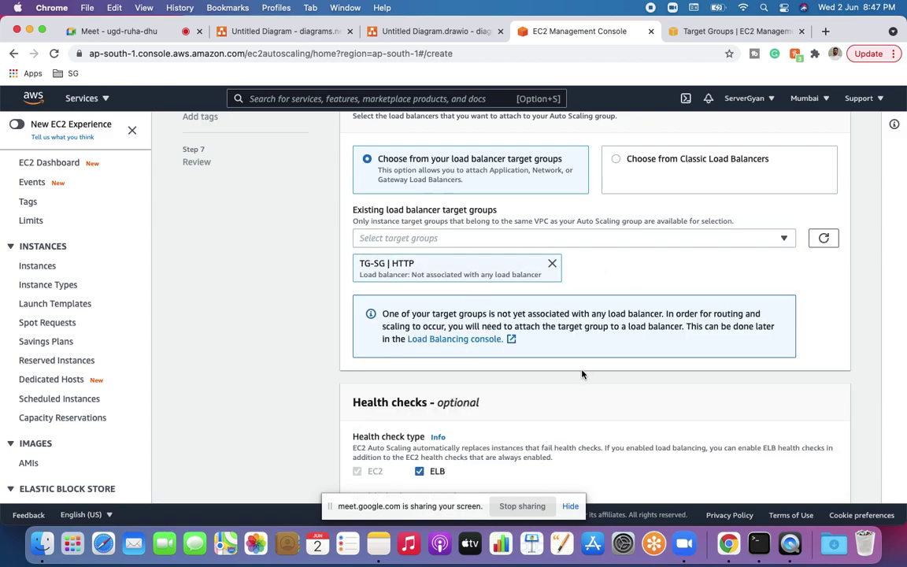
pyautogui.scroll(-2, 583, 373)
pyautogui.scroll(-4, 583, 375)
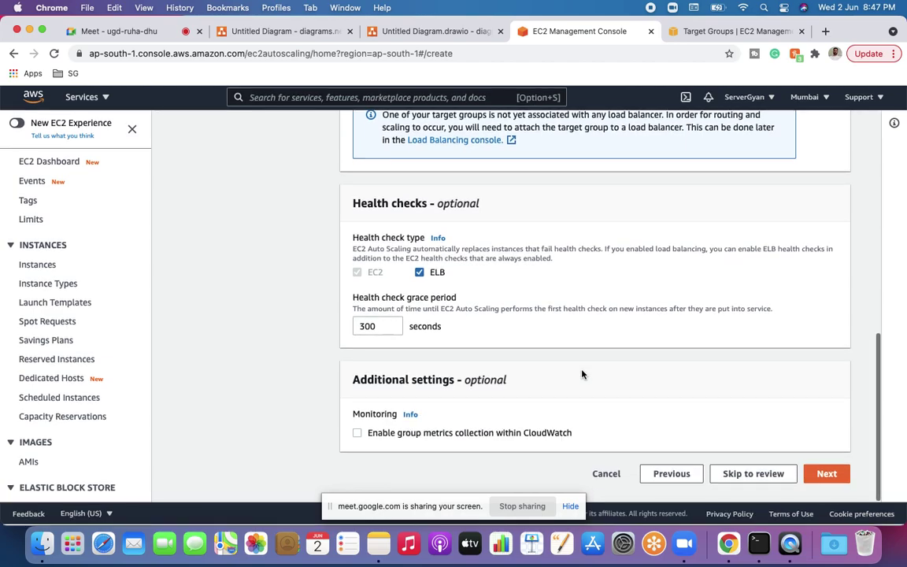
pyautogui.click(827, 474)
# Step: Set desired, minimum and maximum capacity to 0 and continue to notifications
pyautogui.scroll(-3, 627, 428)
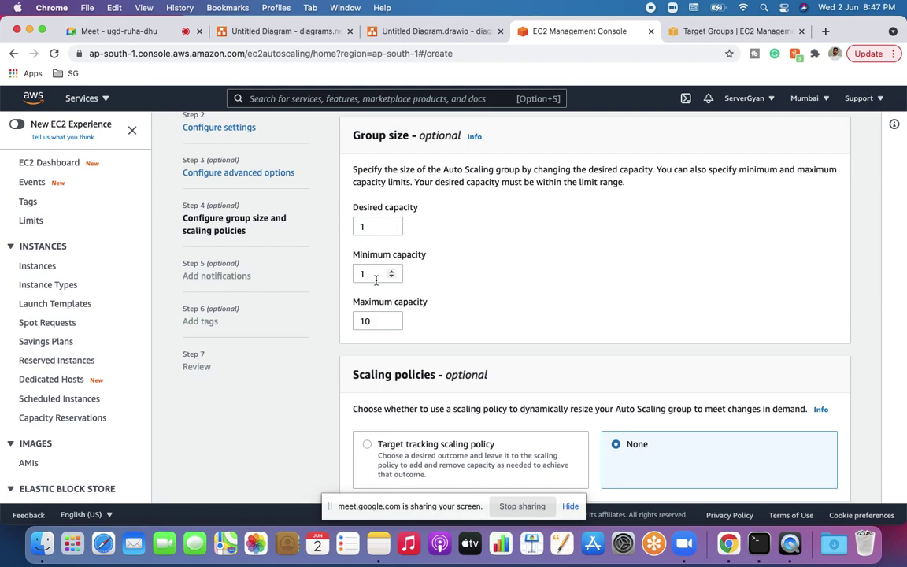
pyautogui.click(364, 318)
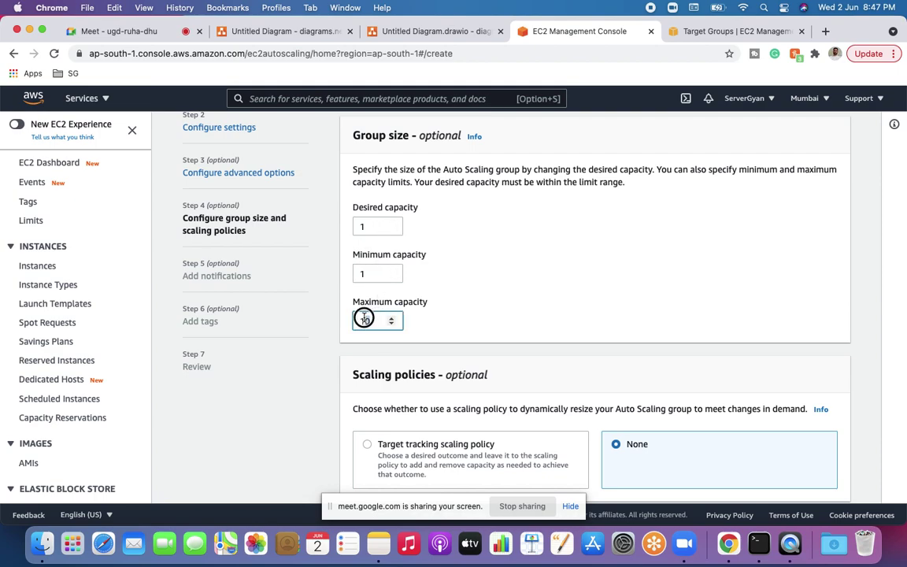
pyautogui.moveTo(366, 226); pyautogui.dragTo(349, 230)
pyautogui.write('0')
pyautogui.press('Tab')
pyautogui.write('0')
pyautogui.press('Tab')
pyautogui.write('0')
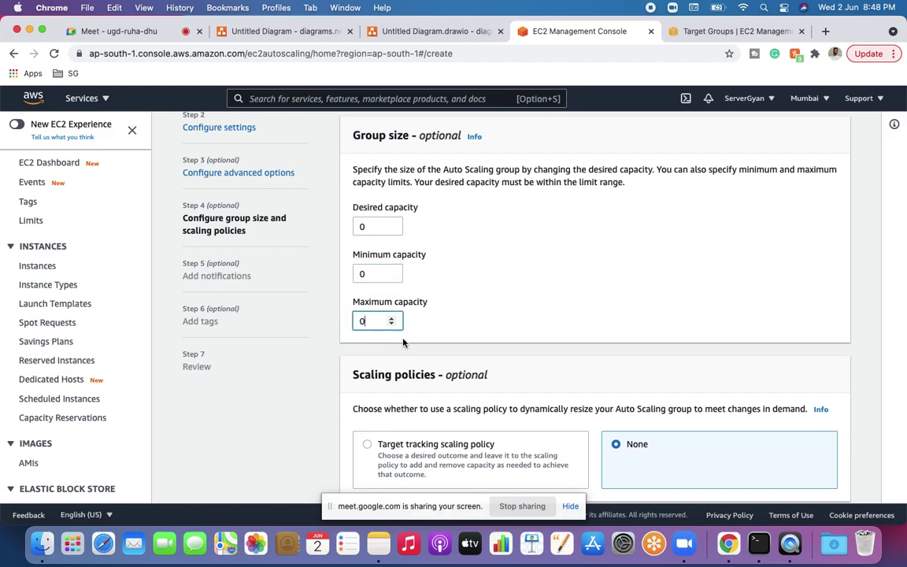
pyautogui.click(453, 335)
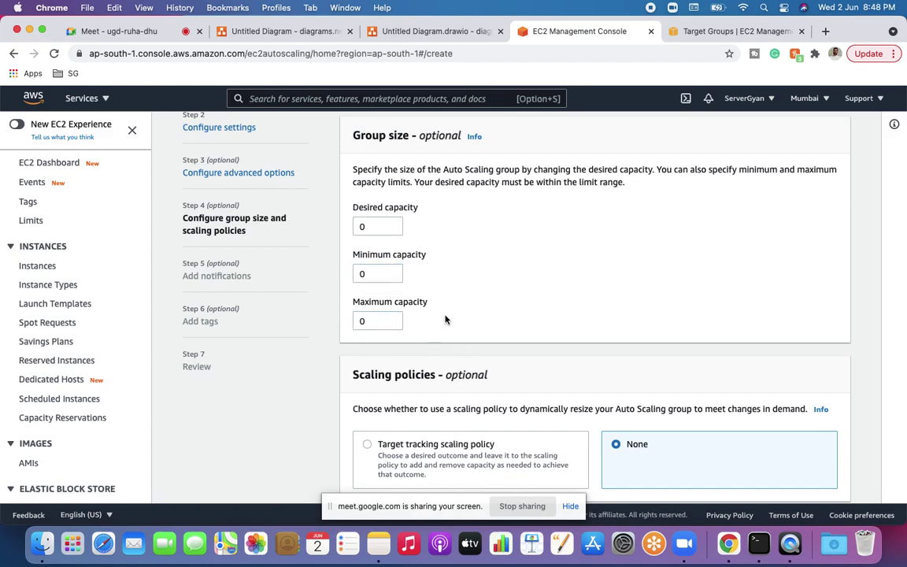
pyautogui.scroll(-5, 445, 319)
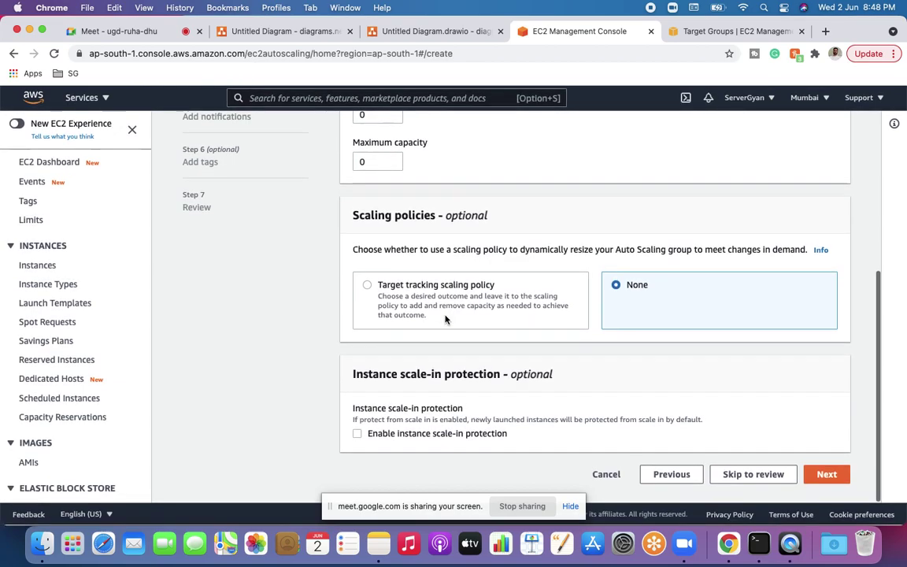
pyautogui.click(829, 476)
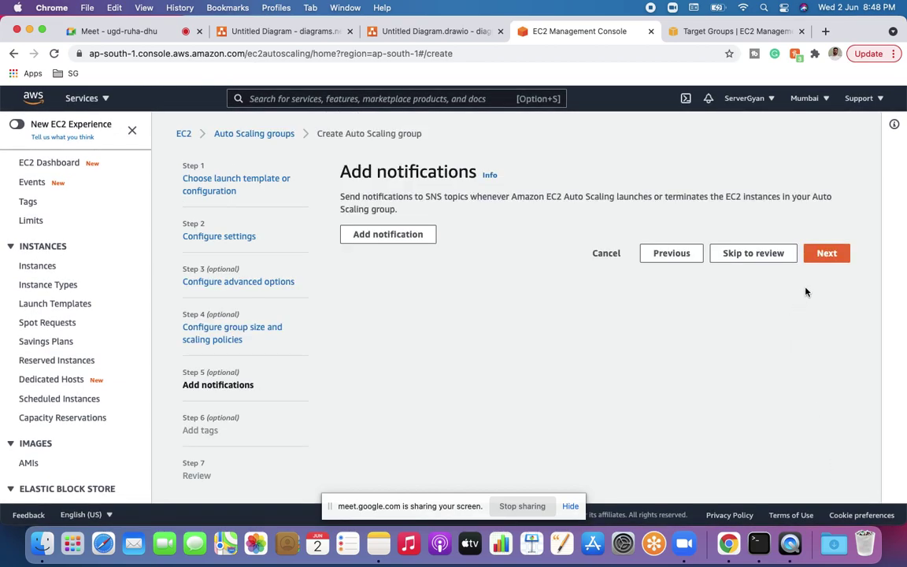
# Step: Skip notifications and tags, then try creating the Interview-Prep group from Review
pyautogui.click(823, 256)
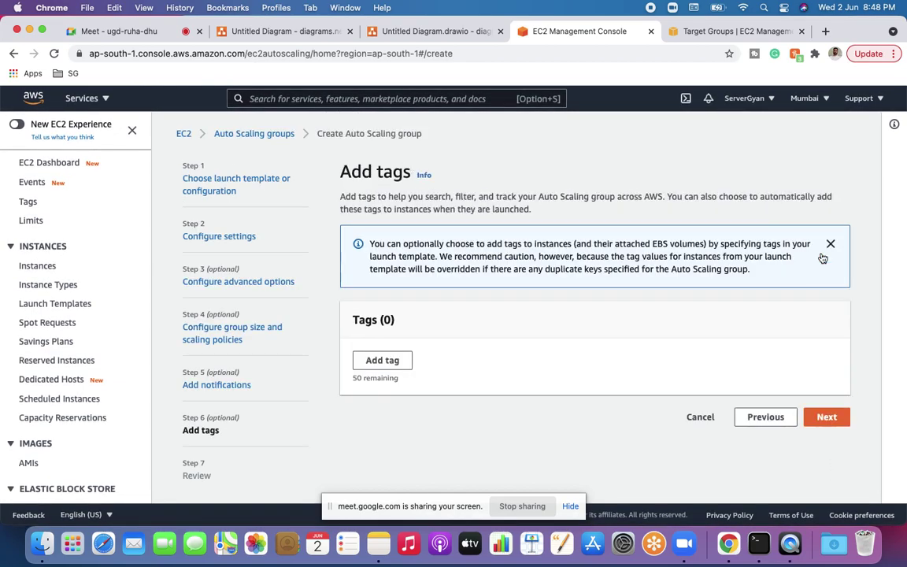
pyautogui.click(827, 417)
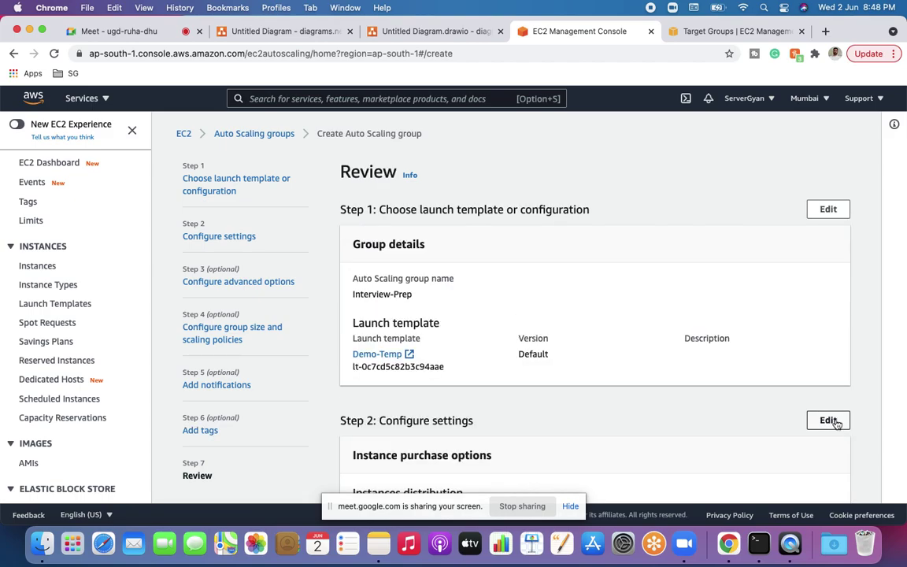
pyautogui.scroll(-20, 783, 441)
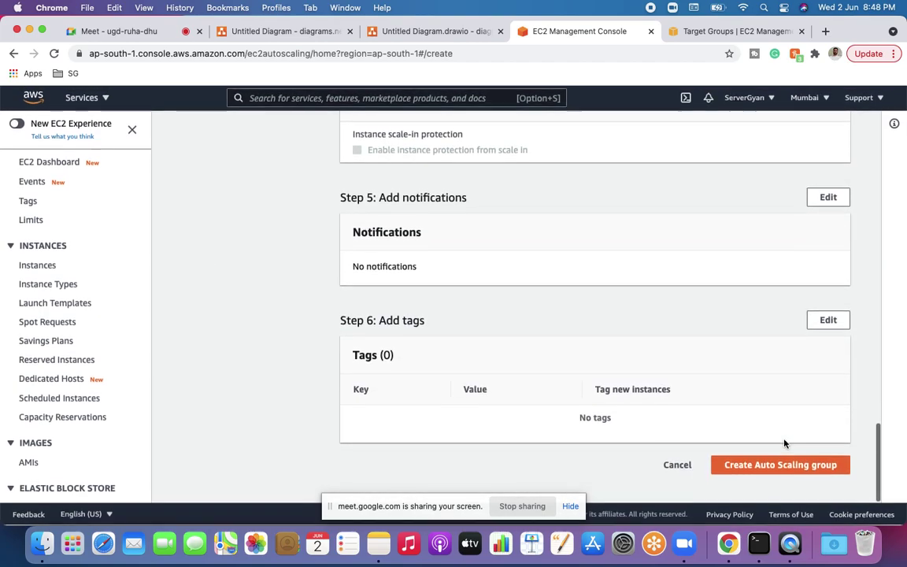
pyautogui.click(799, 469)
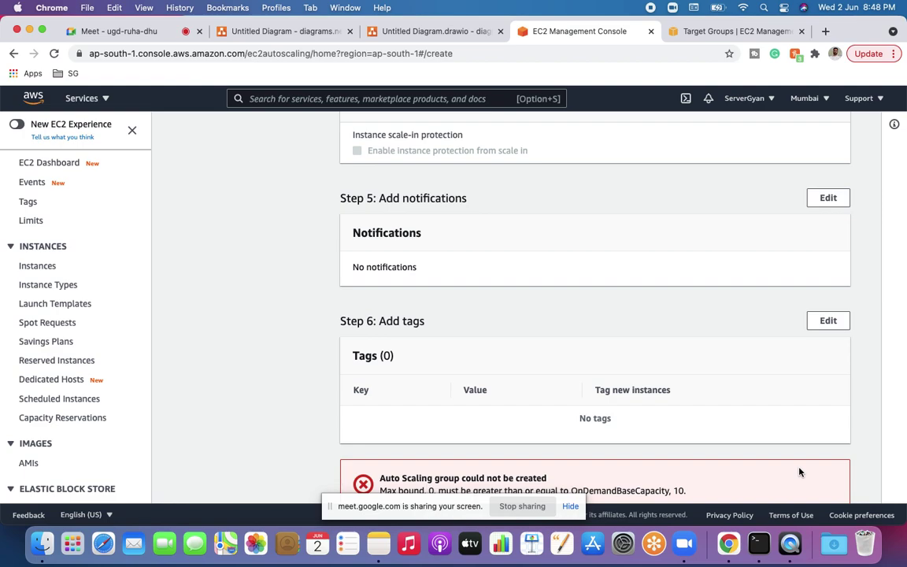
# Step: Read the capacity error, then go back and edit the maximum capacity value
pyautogui.scroll(-2, 800, 472)
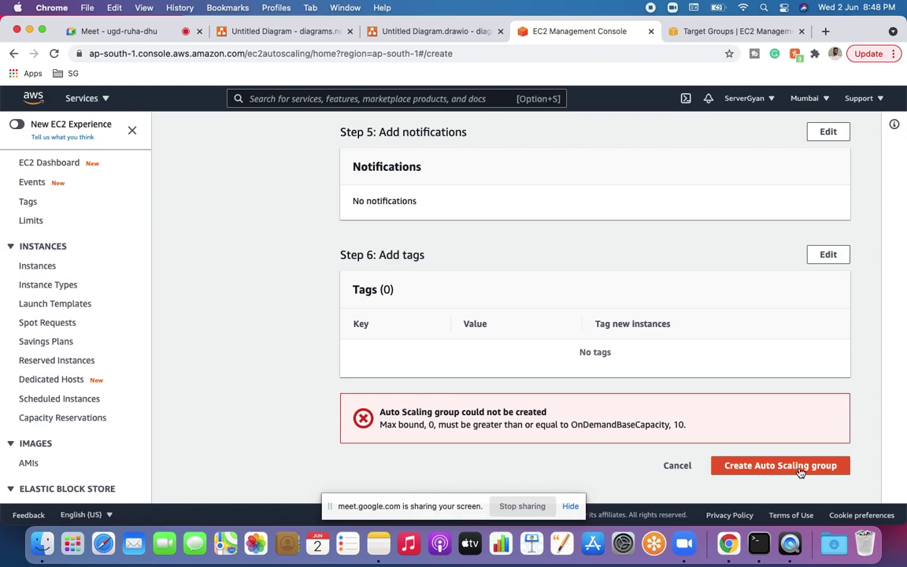
pyautogui.scroll(5, 800, 472)
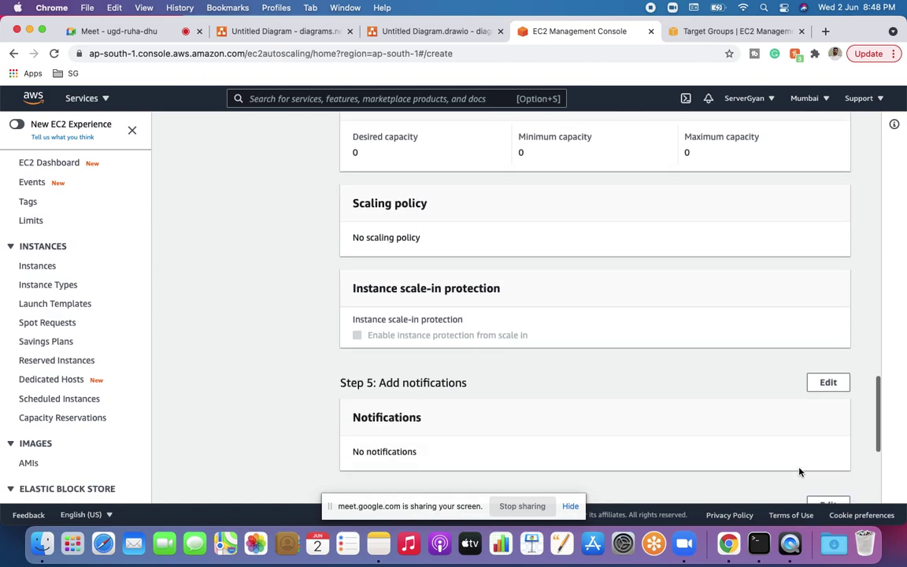
pyautogui.scroll(3, 799, 472)
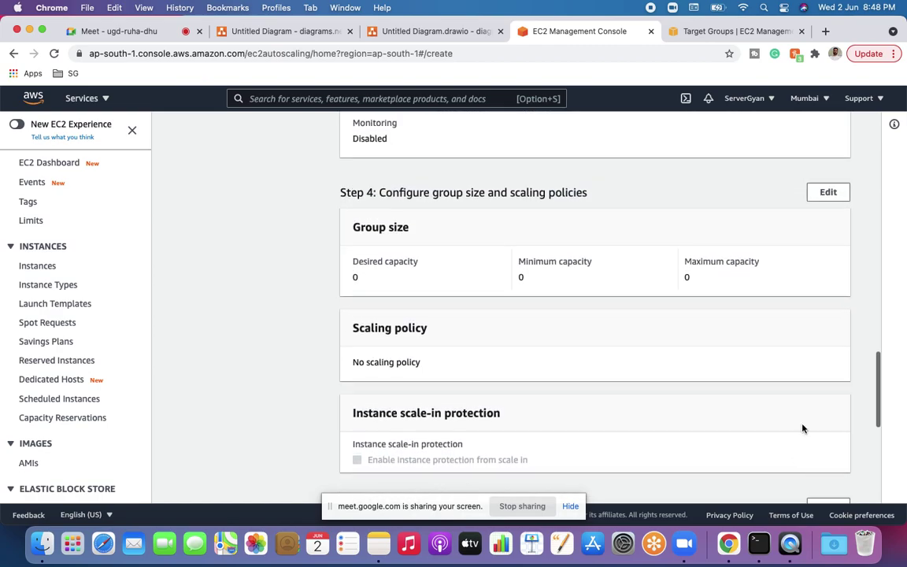
pyautogui.click(829, 193)
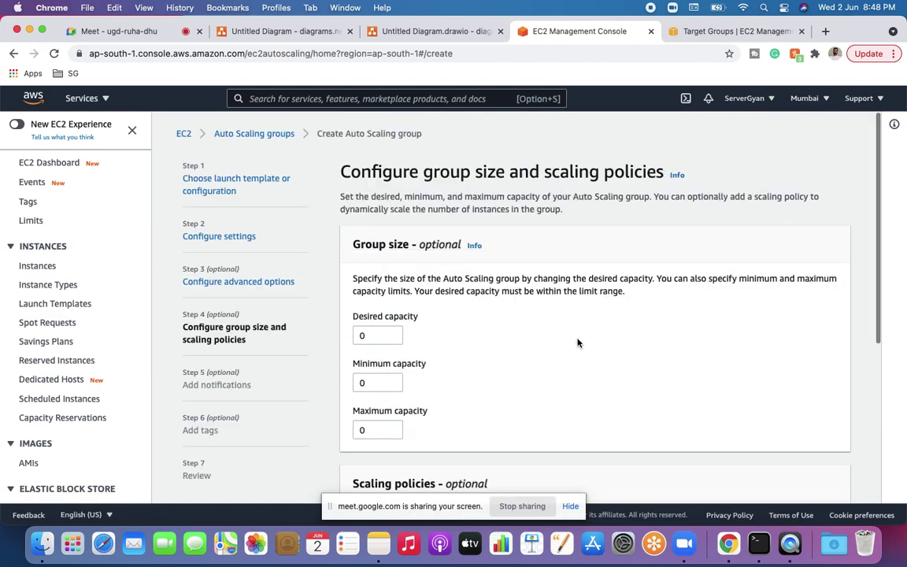
pyautogui.click(386, 429)
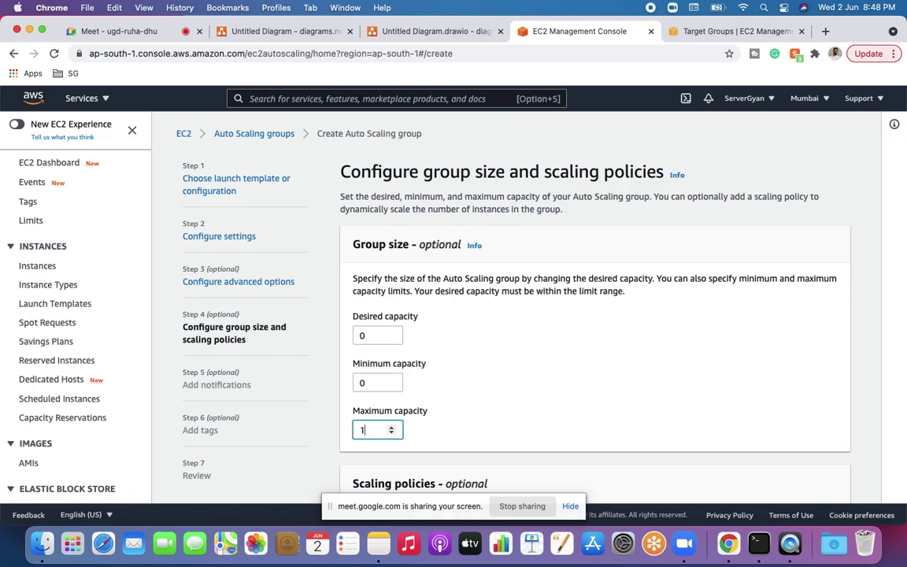
pyautogui.scroll(-5, 466, 460)
pyautogui.click(825, 470)
# Step: Return to Review, retry creation, and scroll through the review summary
pyautogui.click(823, 254)
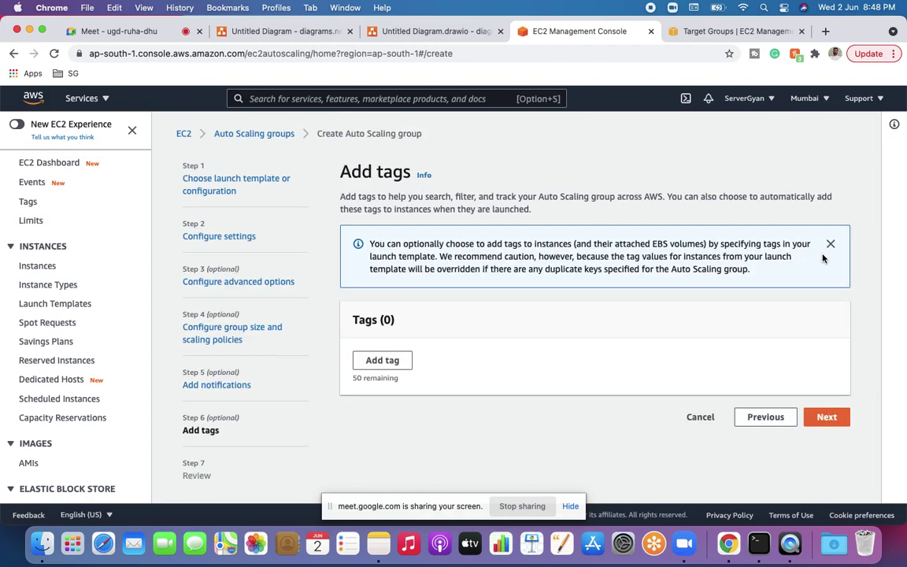
pyautogui.click(827, 417)
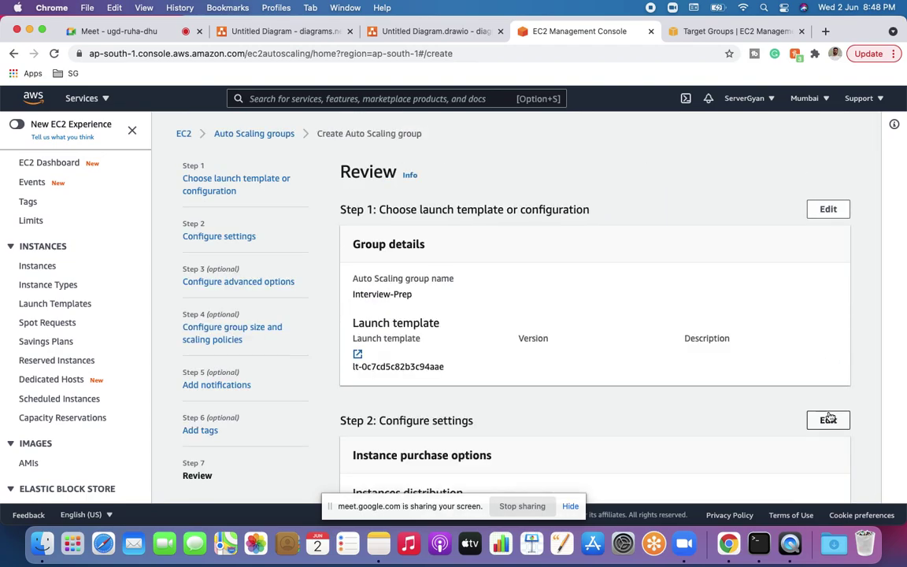
pyautogui.scroll(-15, 827, 415)
pyautogui.click(814, 474)
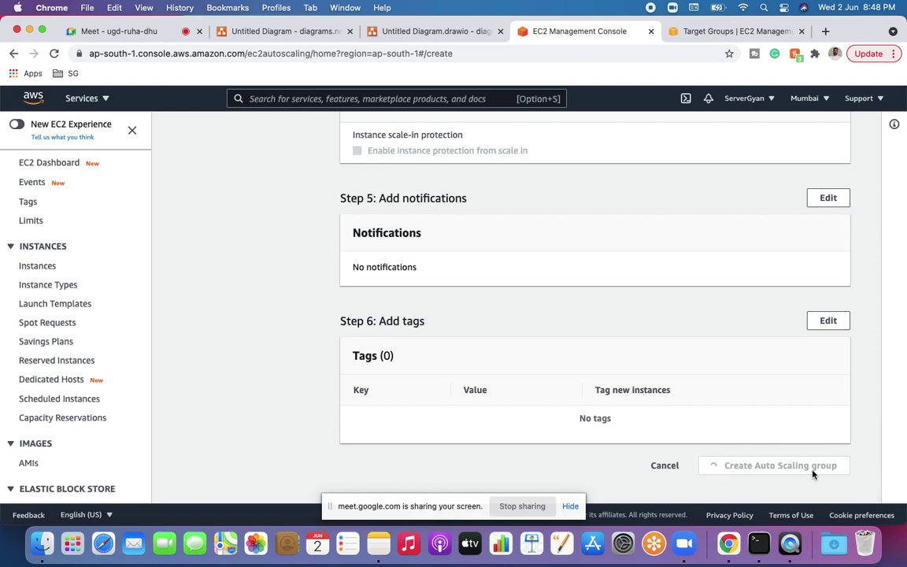
pyautogui.scroll(-2, 814, 473)
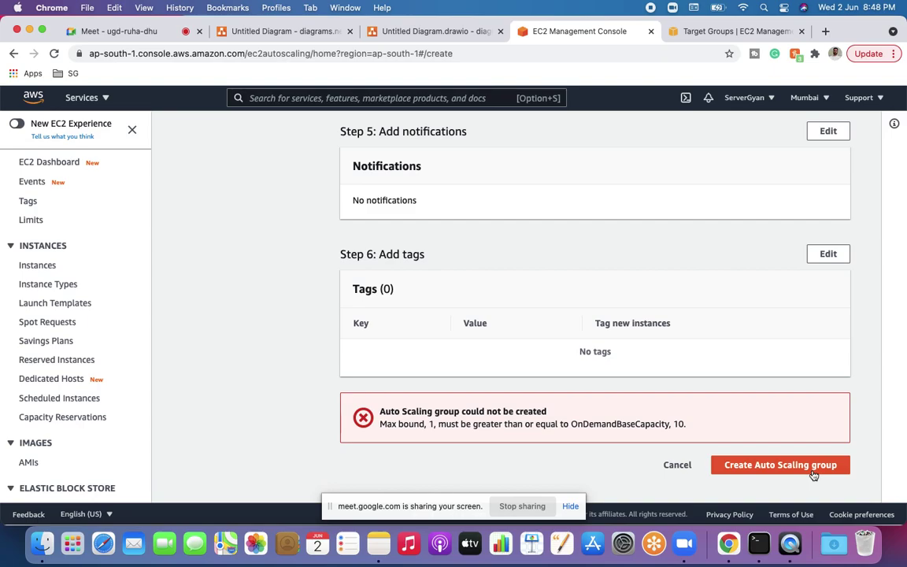
pyautogui.scroll(10, 813, 475)
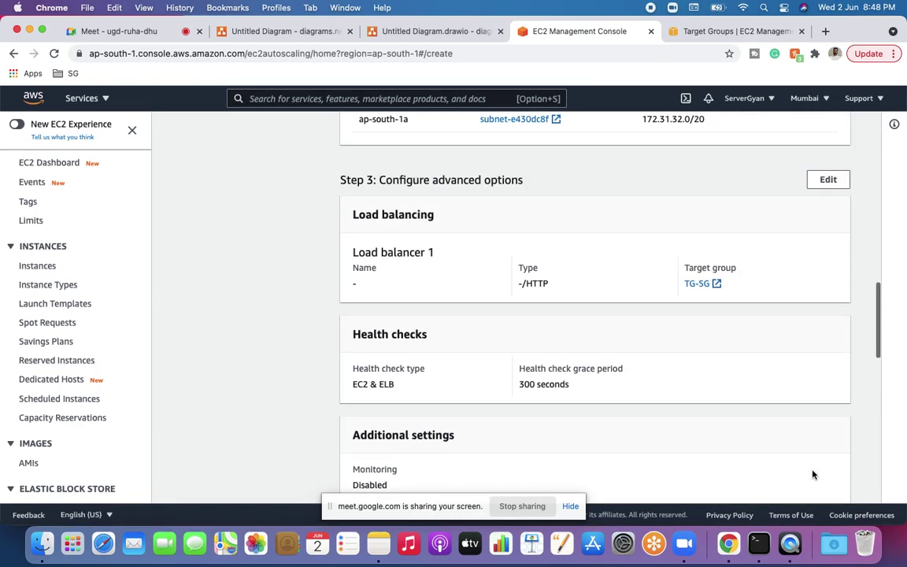
pyautogui.scroll(8, 813, 474)
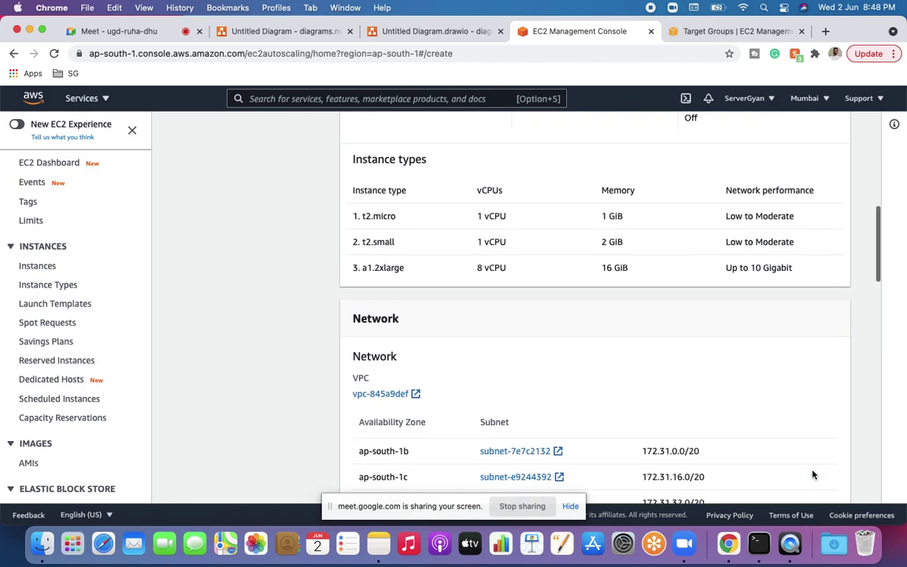
pyautogui.scroll(8, 813, 475)
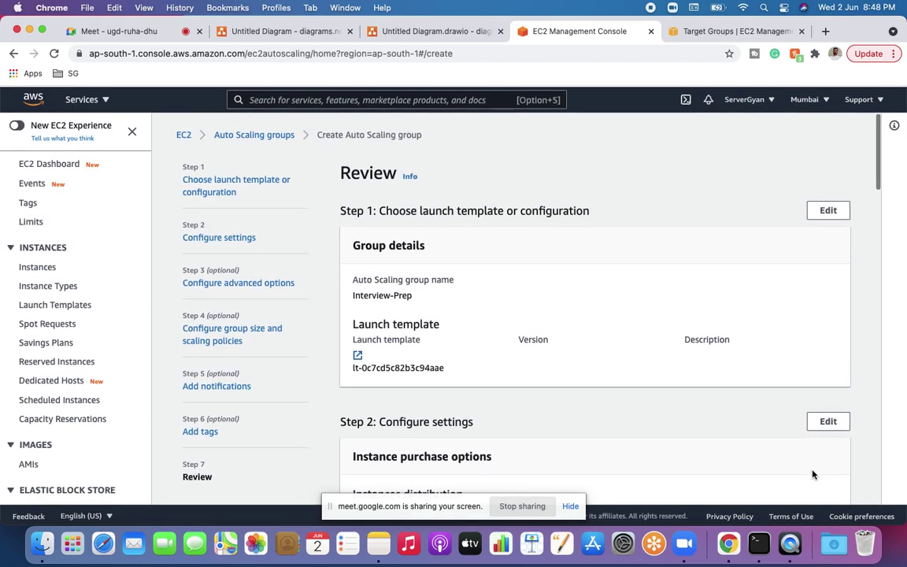
pyautogui.scroll(-20, 813, 475)
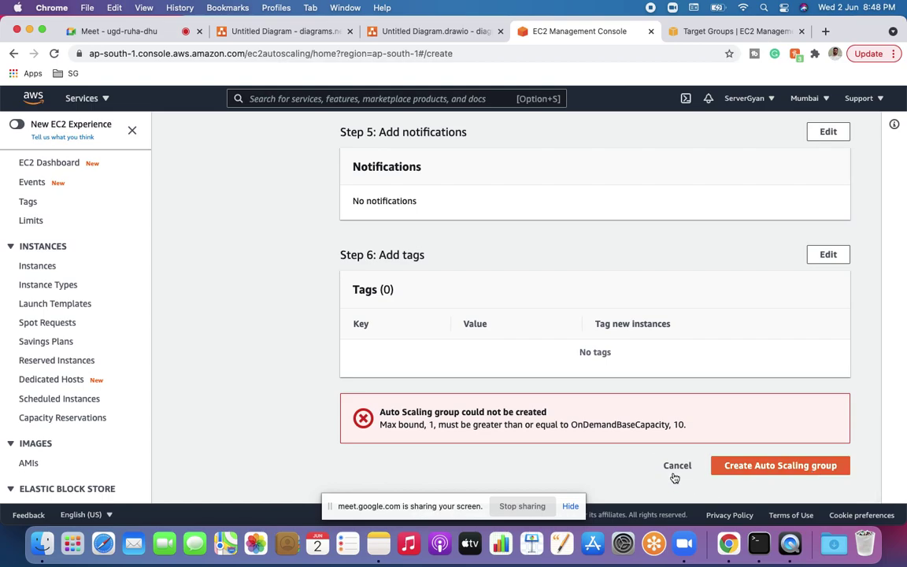
pyautogui.scroll(15, 662, 411)
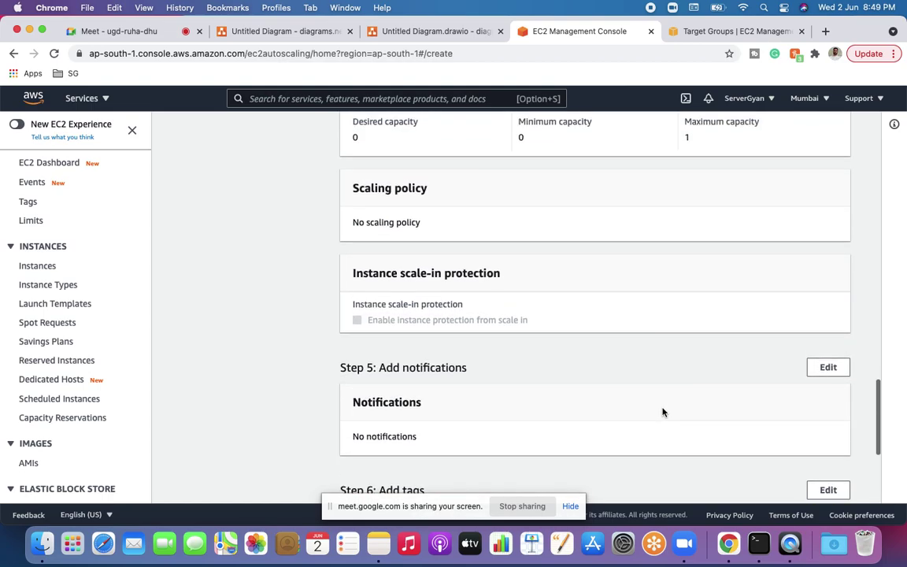
pyautogui.scroll(5, 662, 411)
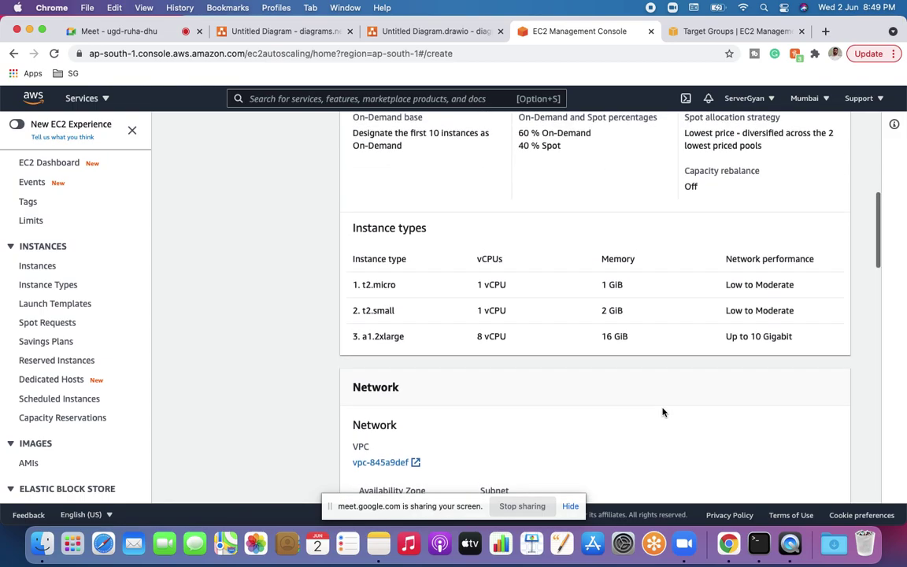
pyautogui.scroll(3, 663, 411)
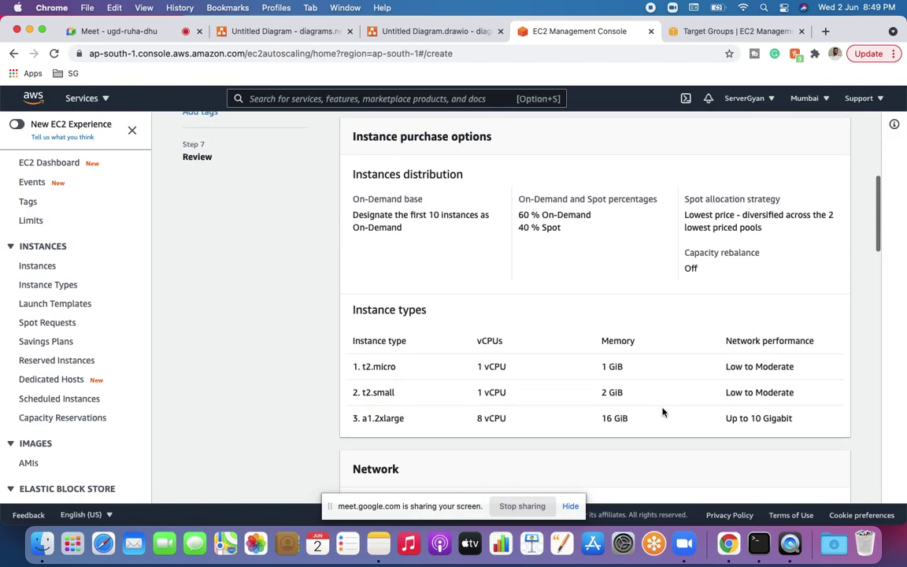
pyautogui.scroll(5, 662, 411)
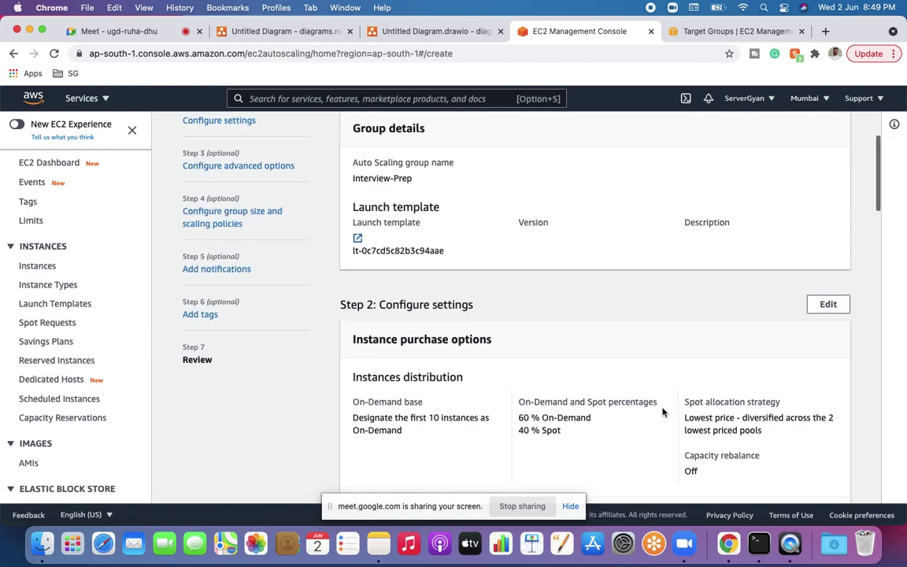
pyautogui.scroll(1, 662, 412)
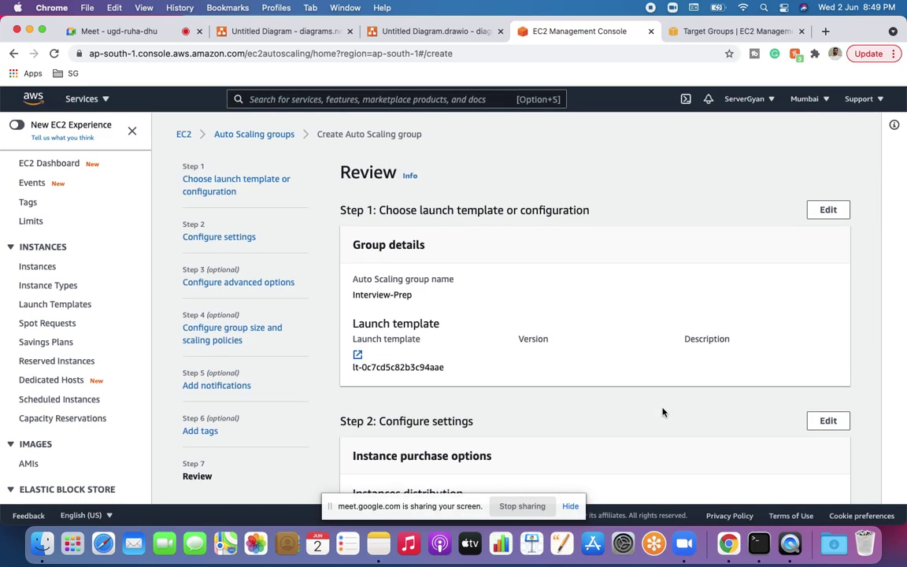
# Step: Revisit the wizard's Step 4 and Step 1, then leave for the Auto Scaling groups list
pyautogui.click(230, 338)
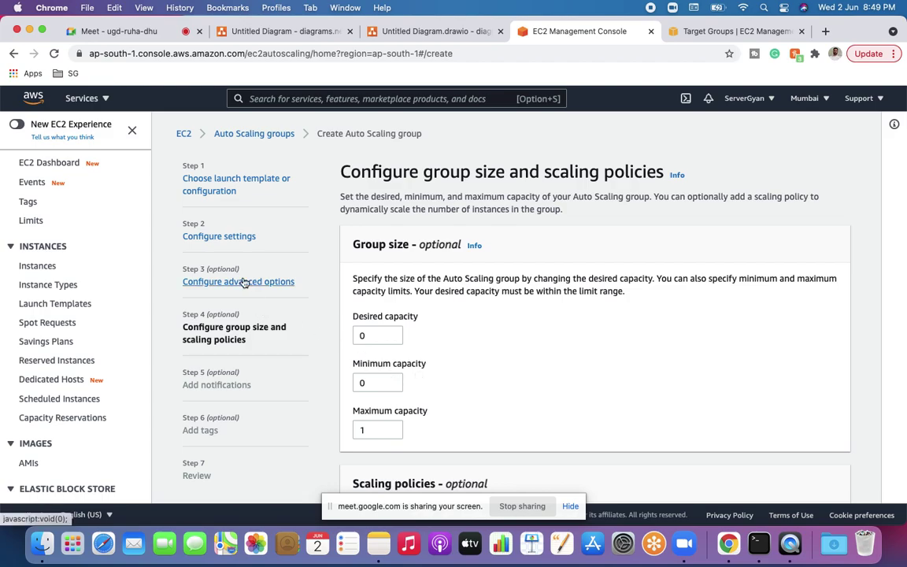
pyautogui.click(229, 182)
pyautogui.scroll(-6, 508, 334)
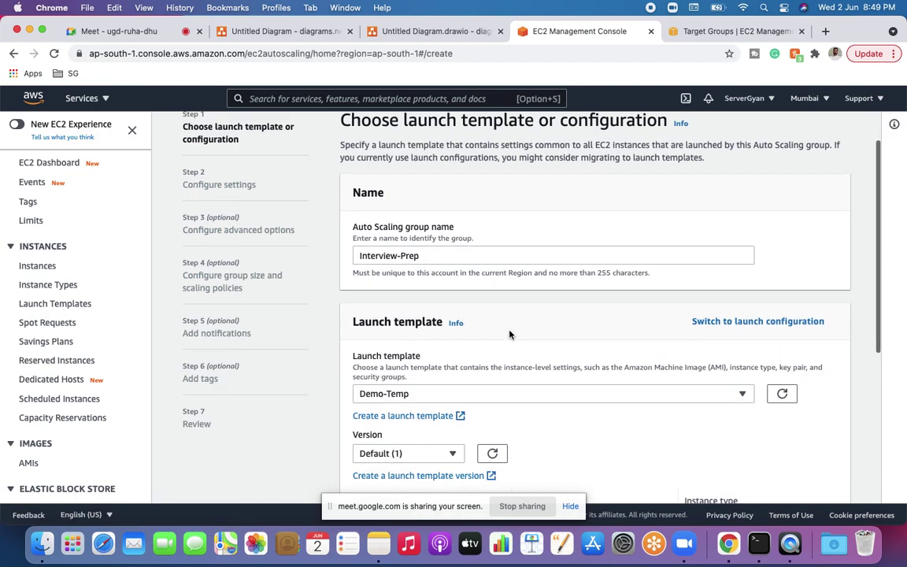
pyautogui.scroll(-2, 509, 334)
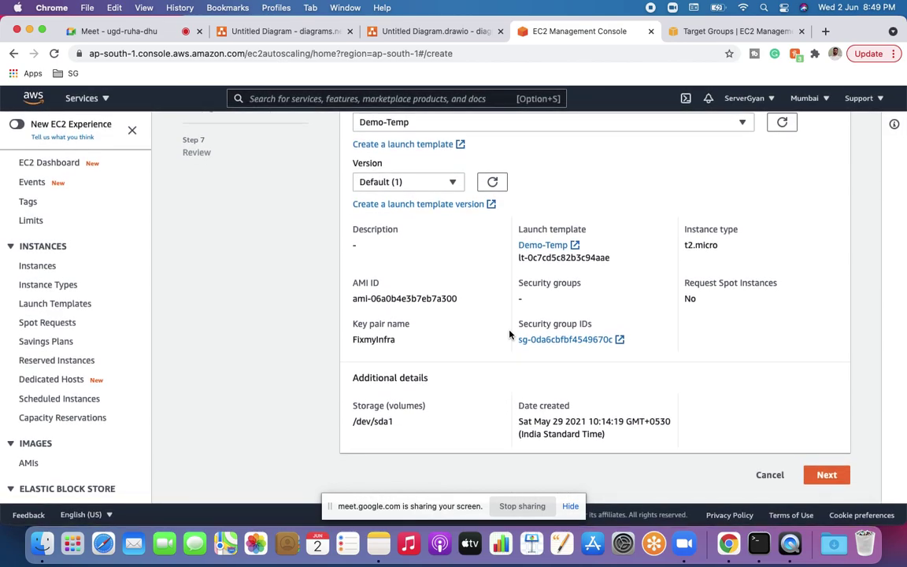
pyautogui.scroll(2, 509, 334)
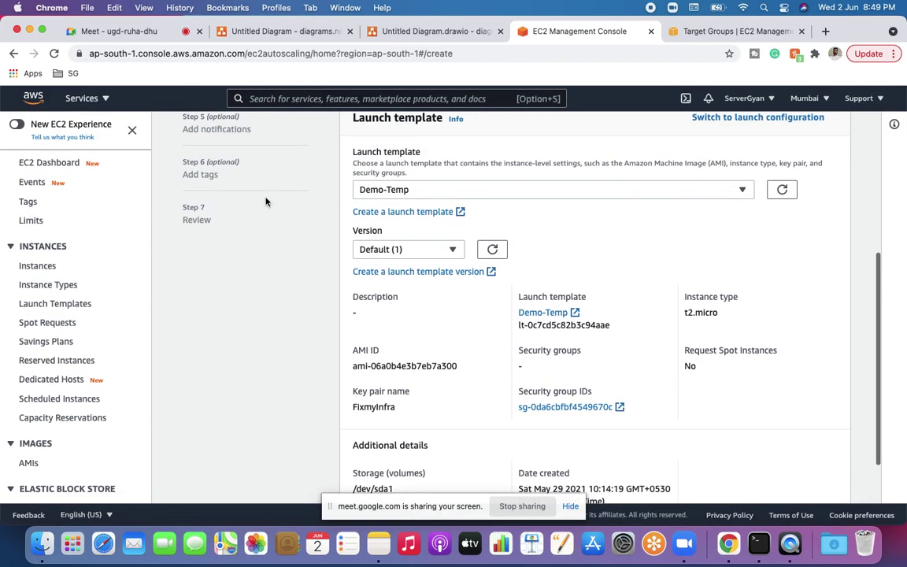
pyautogui.scroll(5, 265, 202)
pyautogui.click(260, 133)
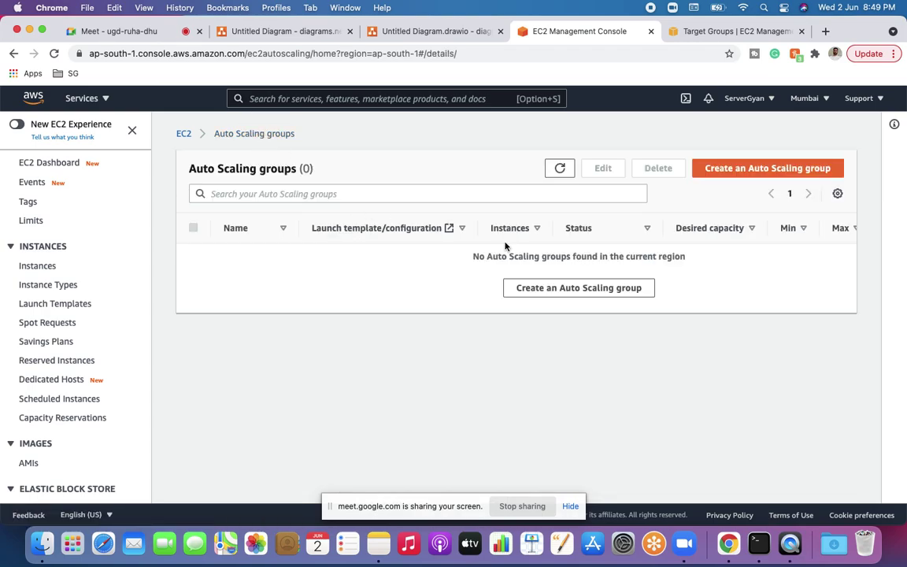
# Step: Start a new Auto Scaling group named 'asdfsdfasdf' using the Demo-Temp launch template
pyautogui.click(732, 170)
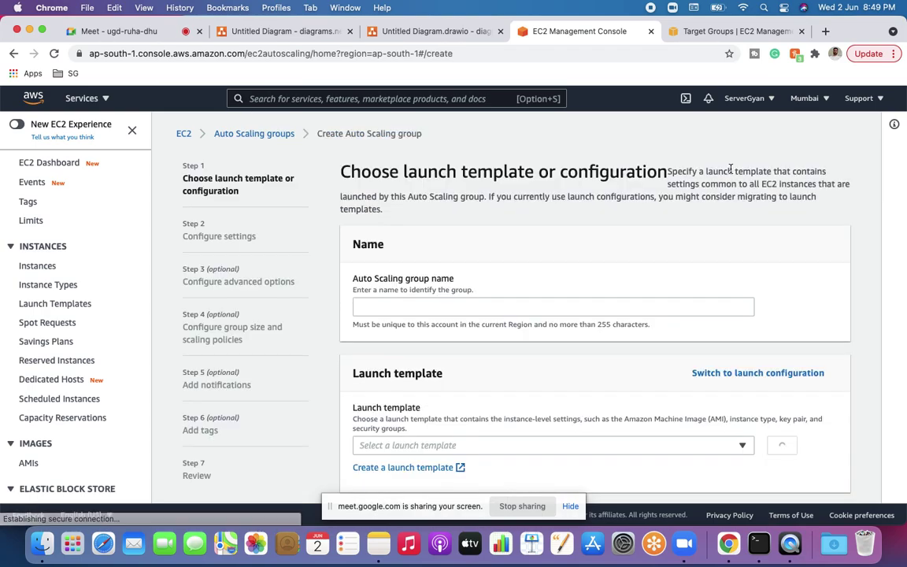
pyautogui.click(507, 304)
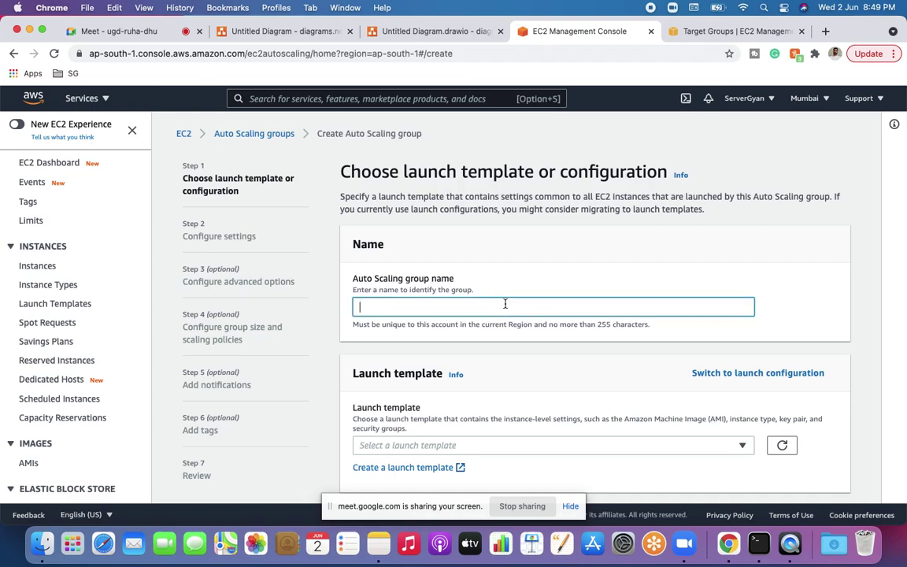
pyautogui.write('asdfsdfasdf')
pyautogui.scroll(-1, 487, 413)
pyautogui.click(480, 403)
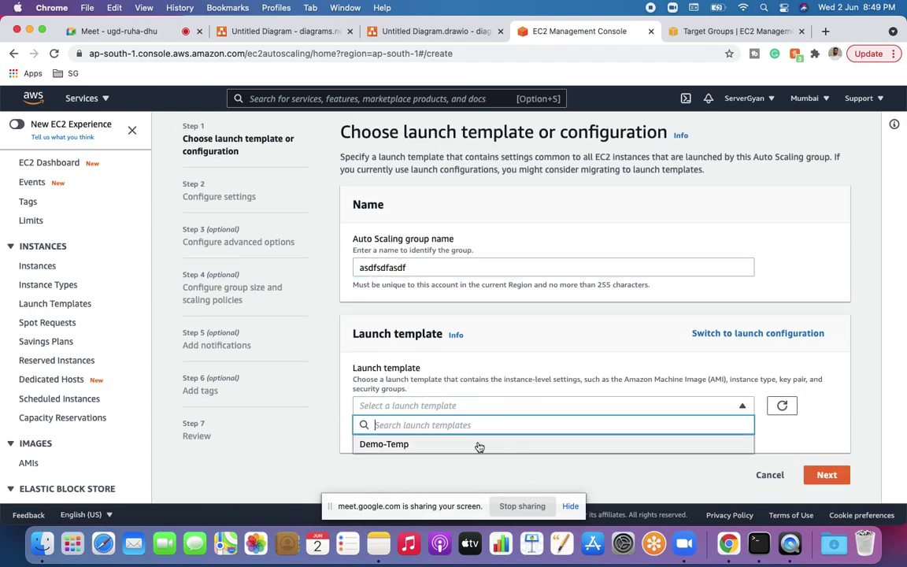
pyautogui.click(479, 443)
pyautogui.scroll(-5, 578, 431)
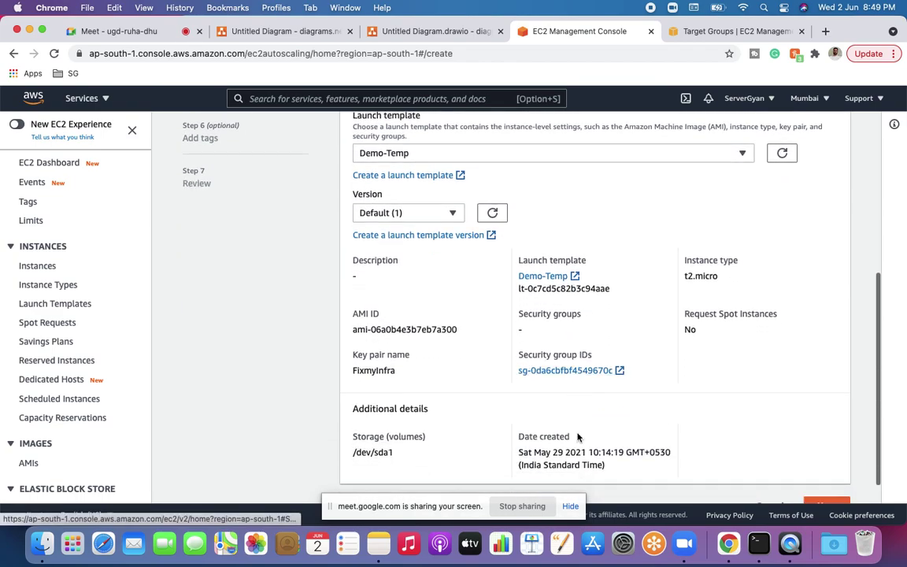
pyautogui.click(824, 474)
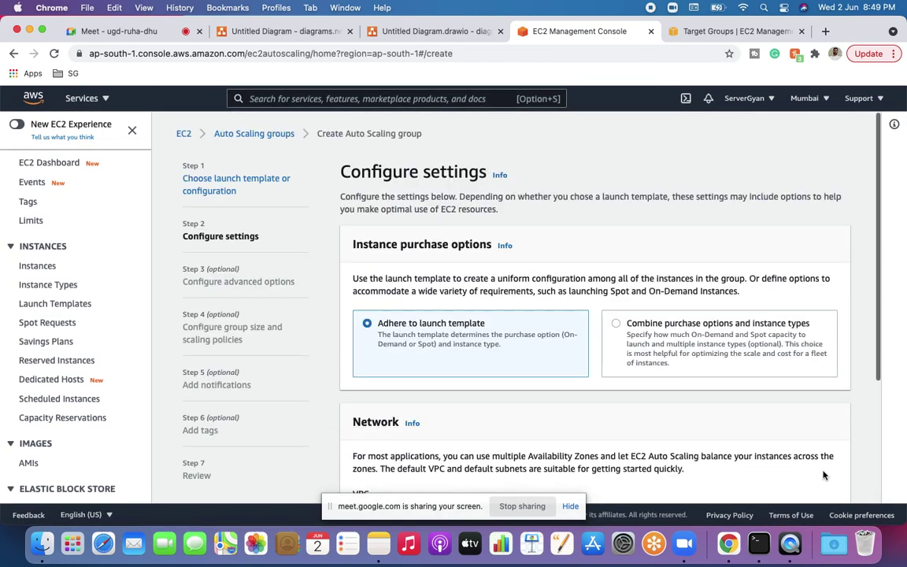
# Step: Combine On-Demand and Spot purchasing in the default VPC across subnets ap-south-1a, 1b and 1c
pyautogui.click(642, 337)
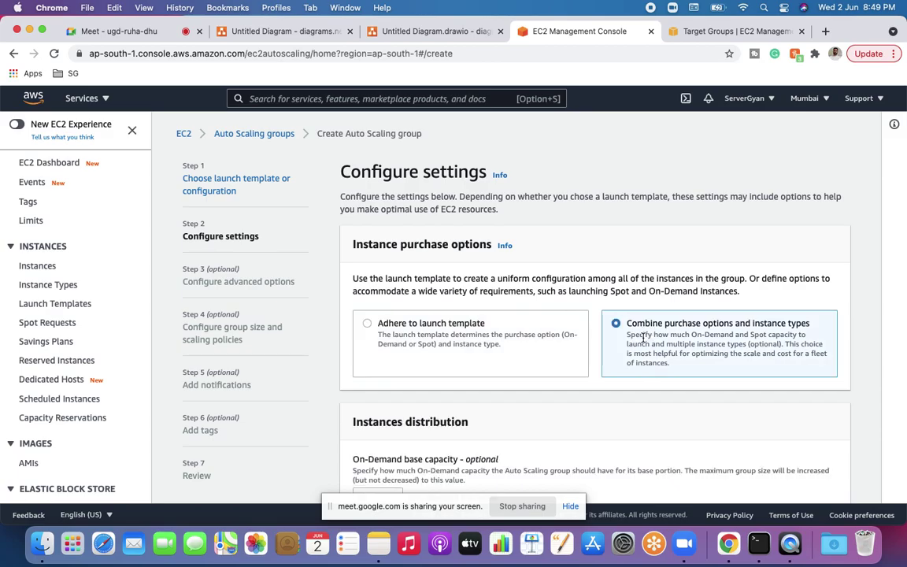
pyautogui.scroll(-4, 643, 337)
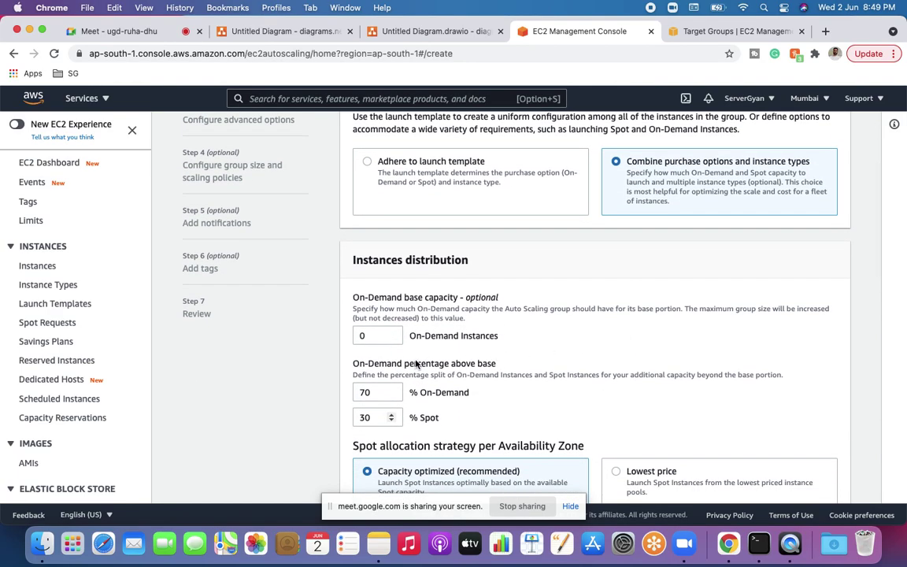
pyautogui.scroll(-14, 417, 364)
pyautogui.scroll(-5, 415, 363)
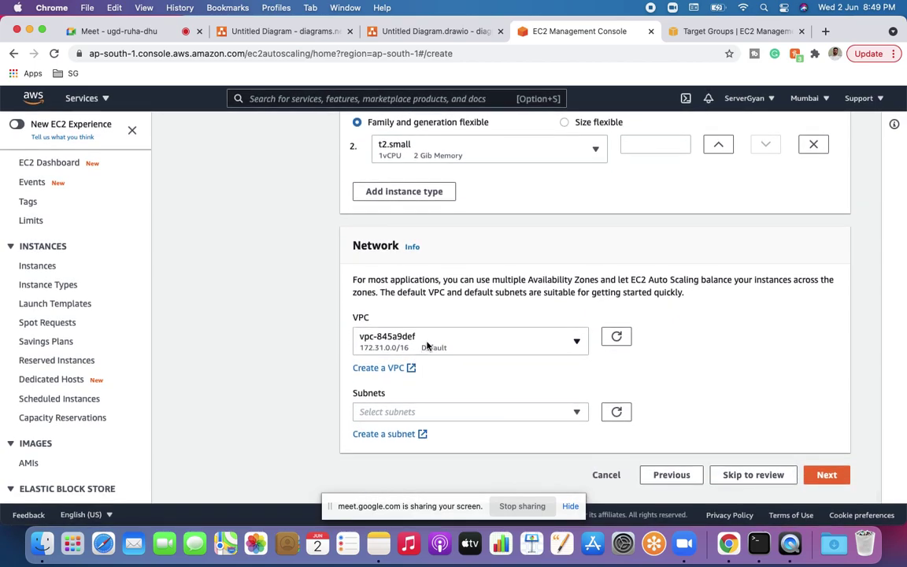
pyautogui.click(427, 345)
pyautogui.click(441, 421)
pyautogui.click(439, 422)
pyautogui.click(440, 414)
pyautogui.click(433, 337)
pyautogui.click(435, 345)
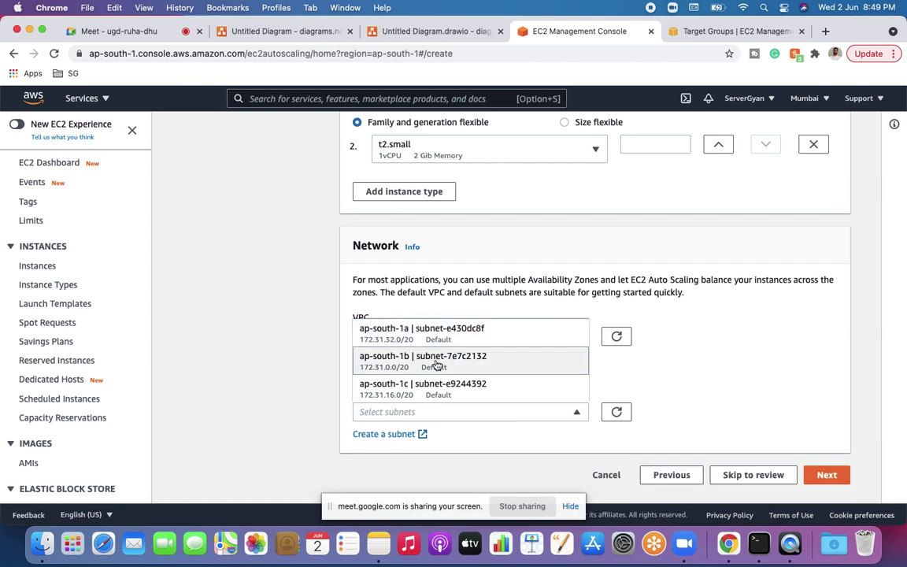
pyautogui.click(437, 364)
pyautogui.click(433, 340)
pyautogui.click(436, 386)
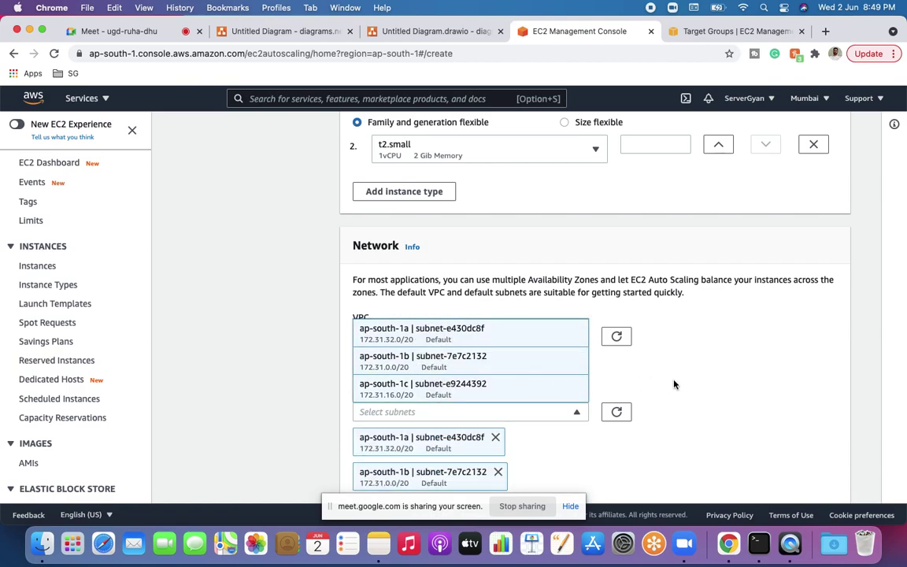
pyautogui.click(674, 384)
# Step: Keep On-Demand base capacity 0 with a 70/30 split, t2.micro primary and t2.small additional
pyautogui.scroll(6, 674, 385)
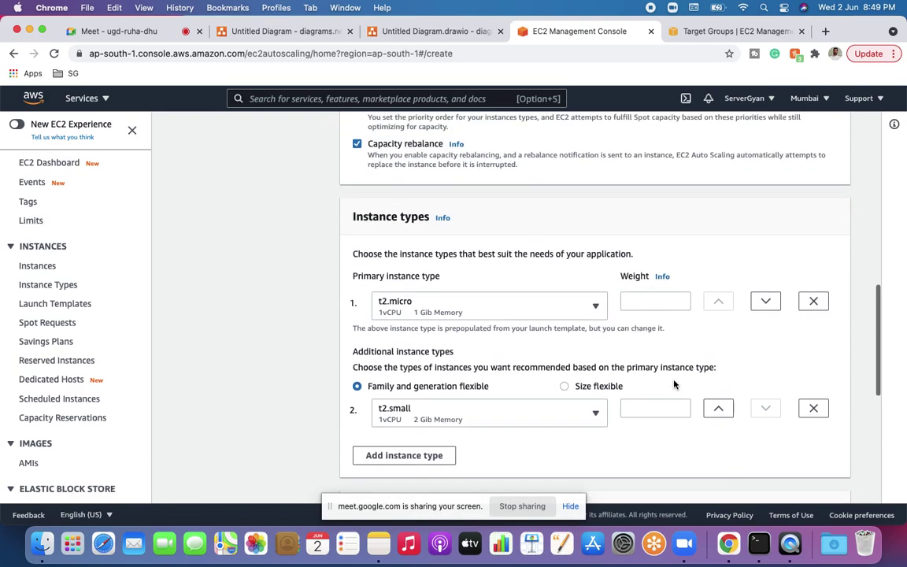
pyautogui.scroll(5, 675, 384)
pyautogui.scroll(4, 674, 385)
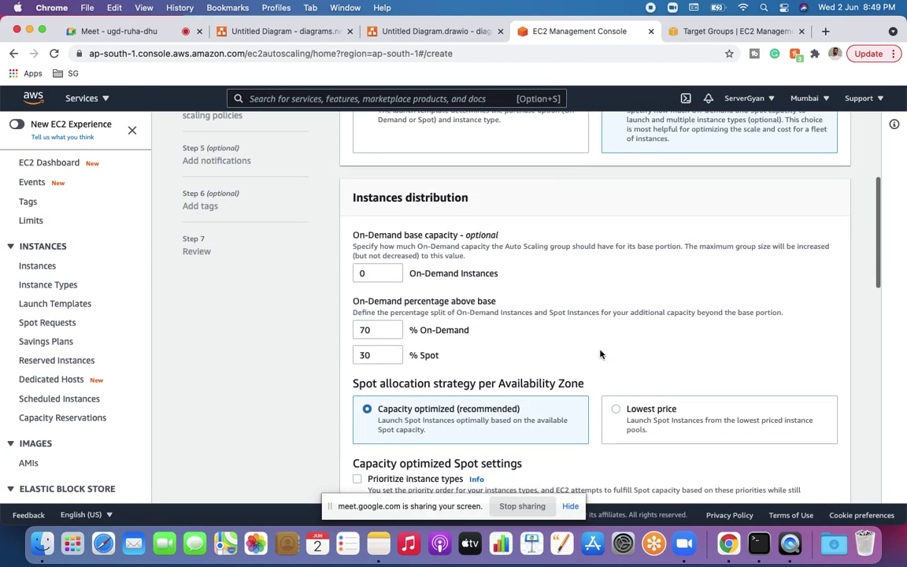
pyautogui.click(371, 275)
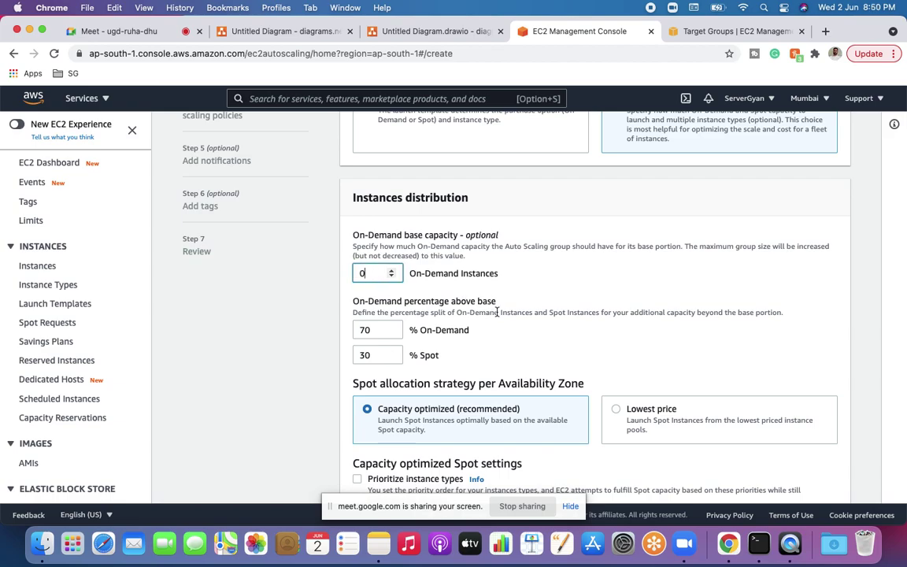
pyautogui.scroll(-10, 546, 348)
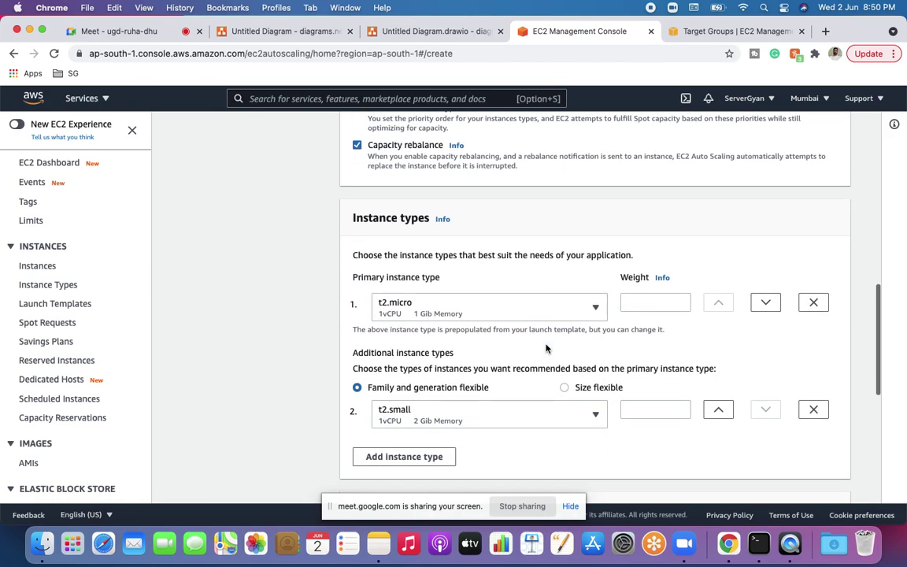
pyautogui.click(836, 478)
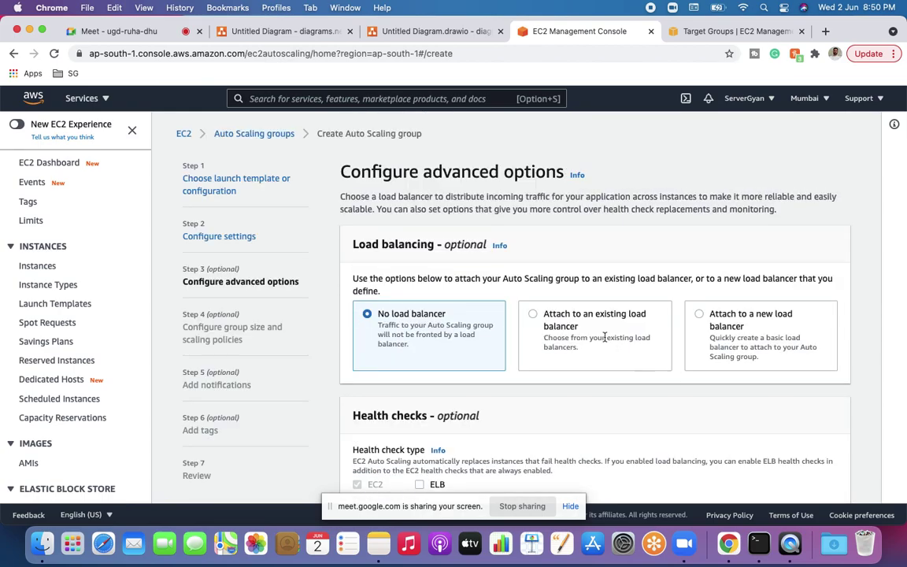
# Step: Attach the group to an existing load balancer via target group TG-SG
pyautogui.click(601, 338)
pyautogui.scroll(-2, 594, 332)
pyautogui.scroll(-1, 594, 332)
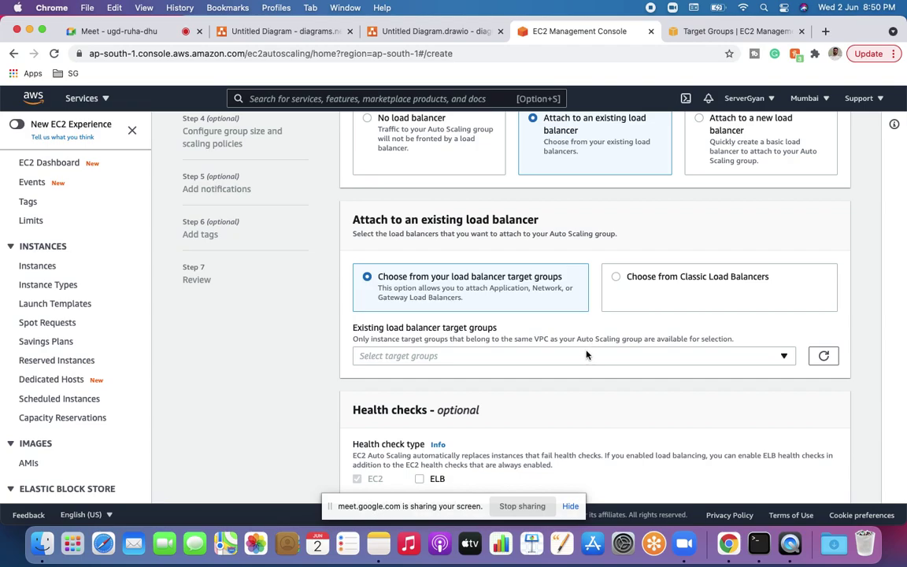
pyautogui.click(587, 355)
pyautogui.click(570, 392)
pyautogui.scroll(-5, 646, 415)
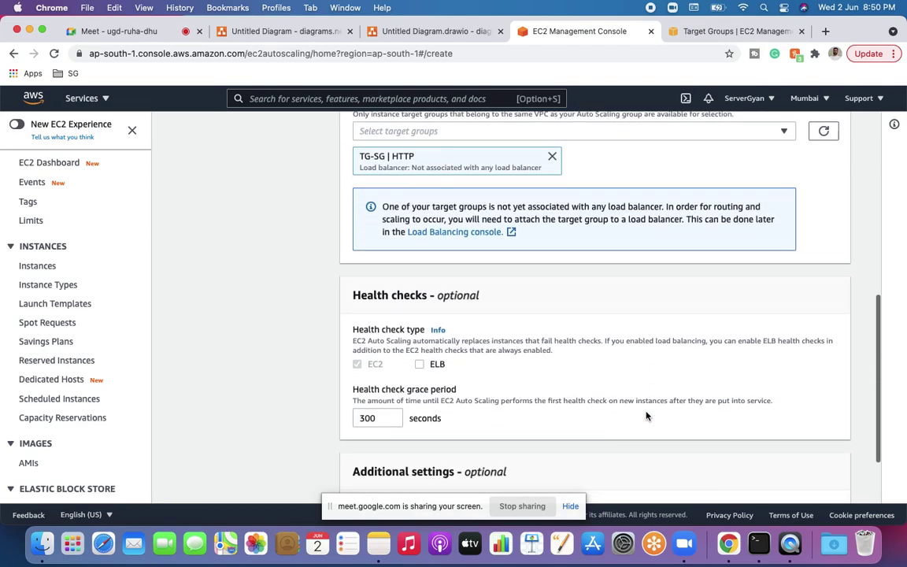
# Step: Skip group size, notifications and tags, then create Auto Scaling group asdfsdfasdf from the review page
pyautogui.click(827, 475)
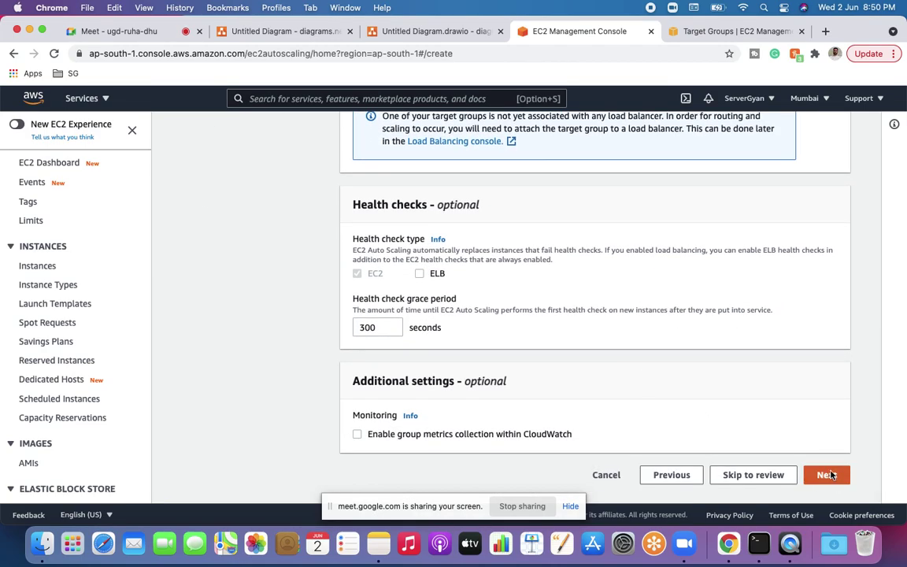
pyautogui.scroll(-4, 593, 359)
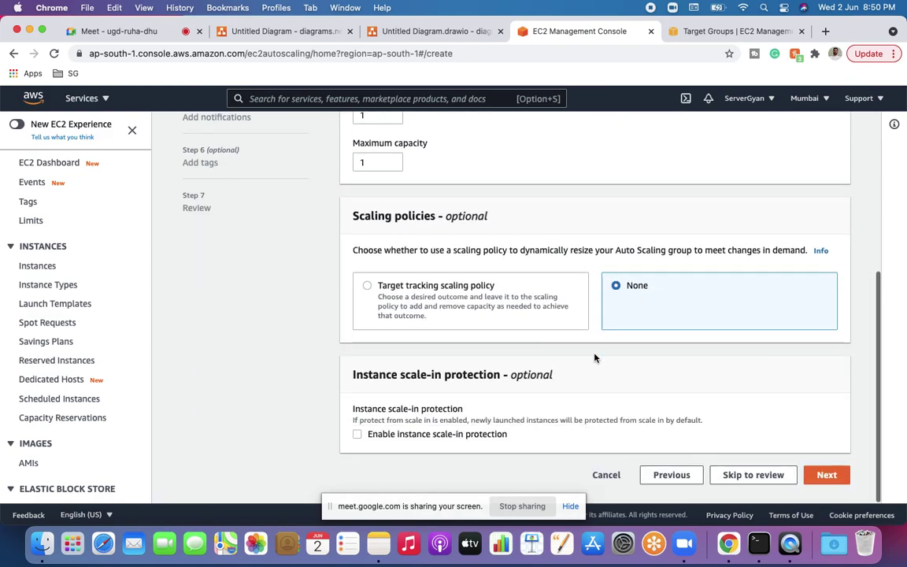
pyautogui.click(832, 481)
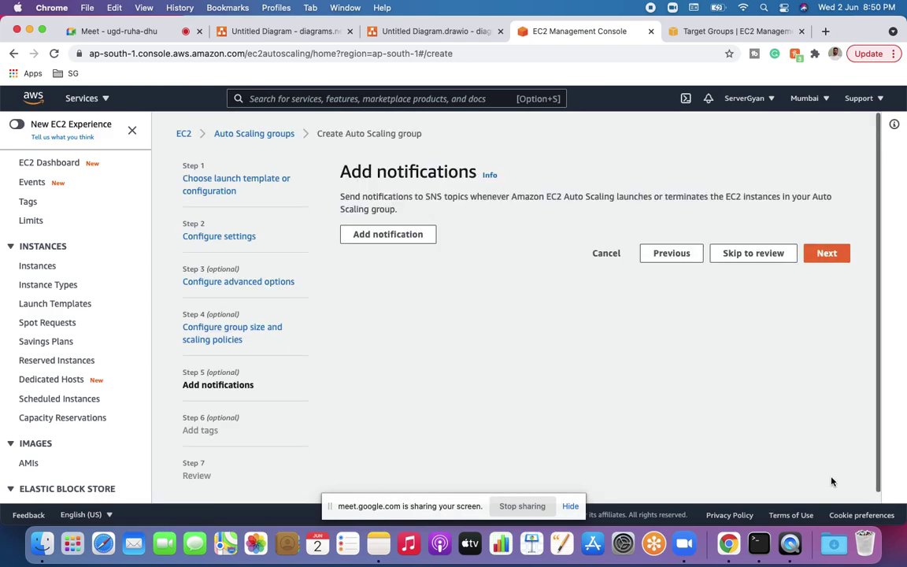
pyautogui.click(823, 253)
pyautogui.click(827, 417)
pyautogui.scroll(-3, 828, 423)
pyautogui.scroll(-10, 828, 423)
pyautogui.click(804, 473)
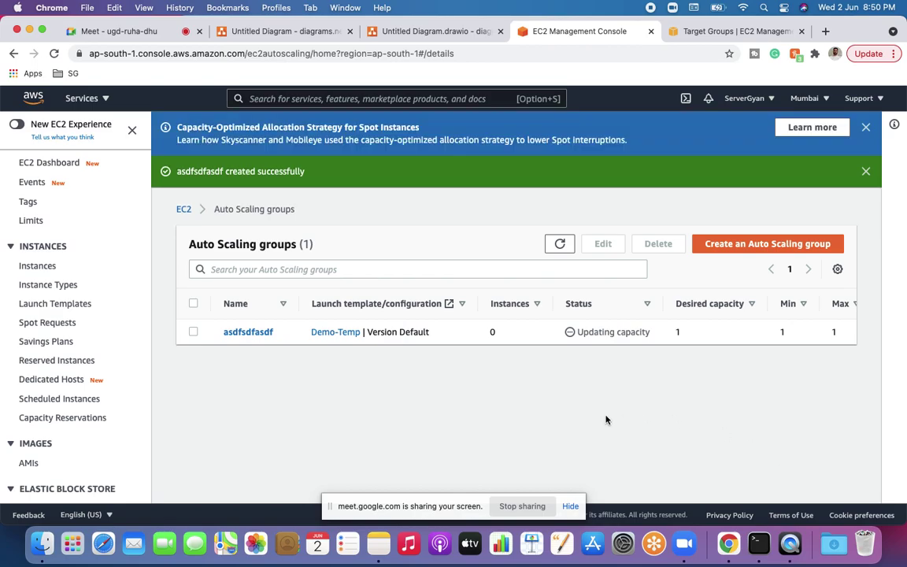
# Step: Open asdfsdfasdf, review the failed launch in its Activity history, then view its Automatic scaling policies
pyautogui.click(248, 333)
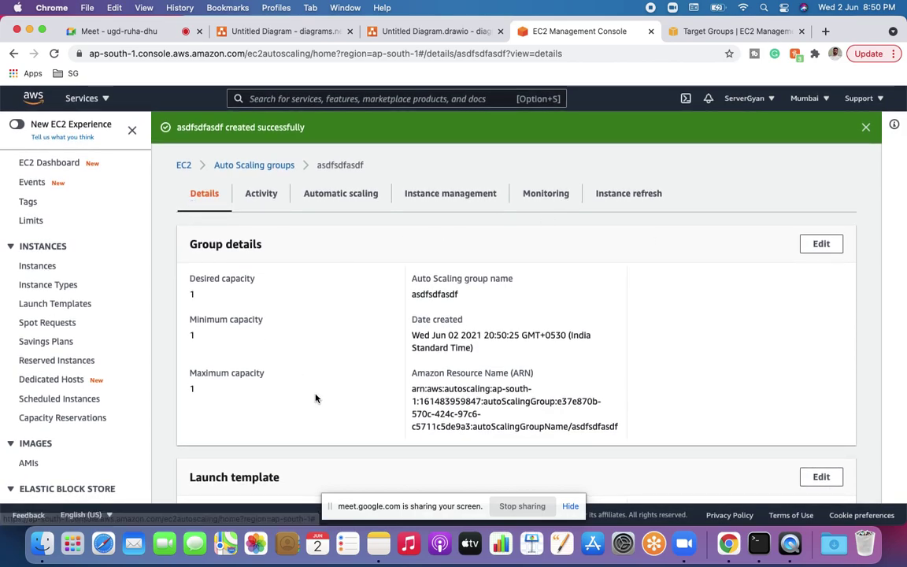
pyautogui.click(263, 191)
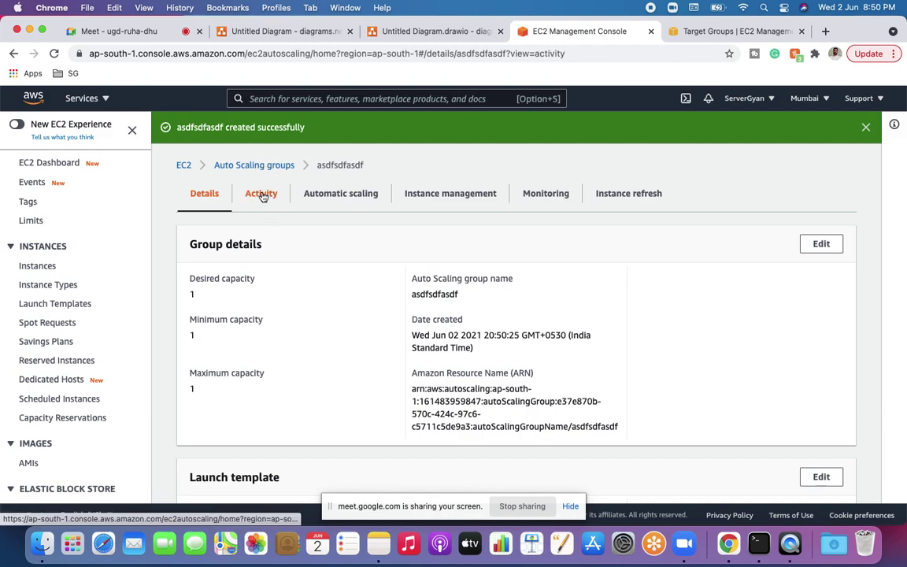
pyautogui.scroll(-1, 331, 378)
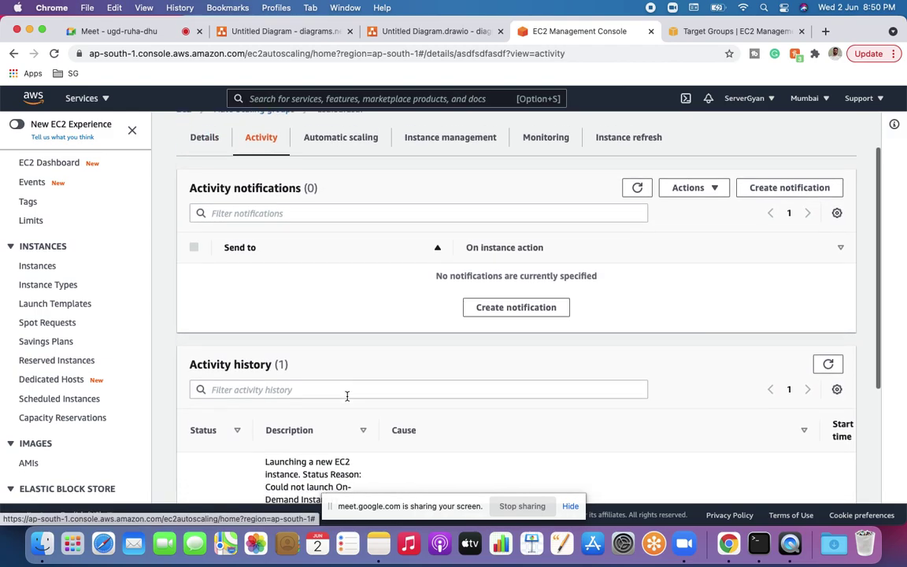
pyautogui.scroll(-5, 348, 397)
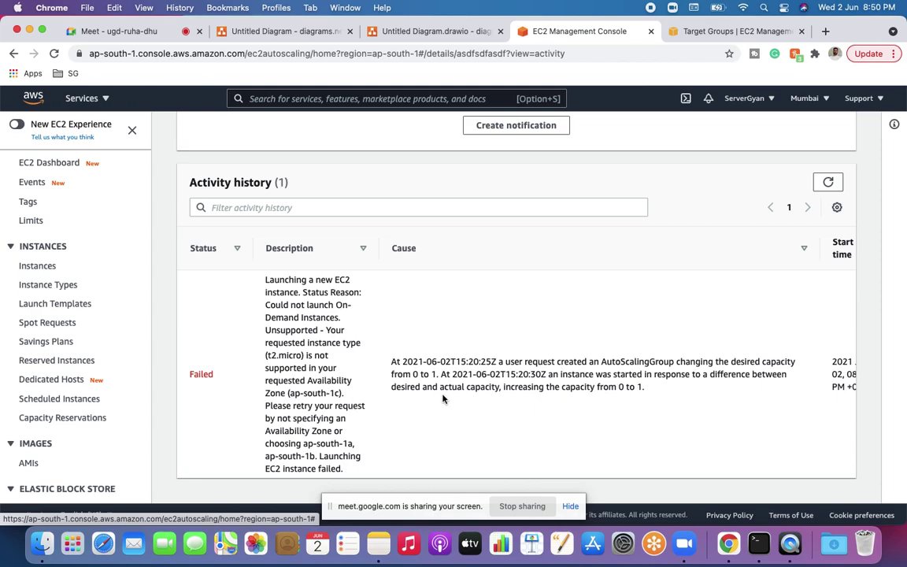
pyautogui.scroll(6, 442, 399)
pyautogui.click(336, 198)
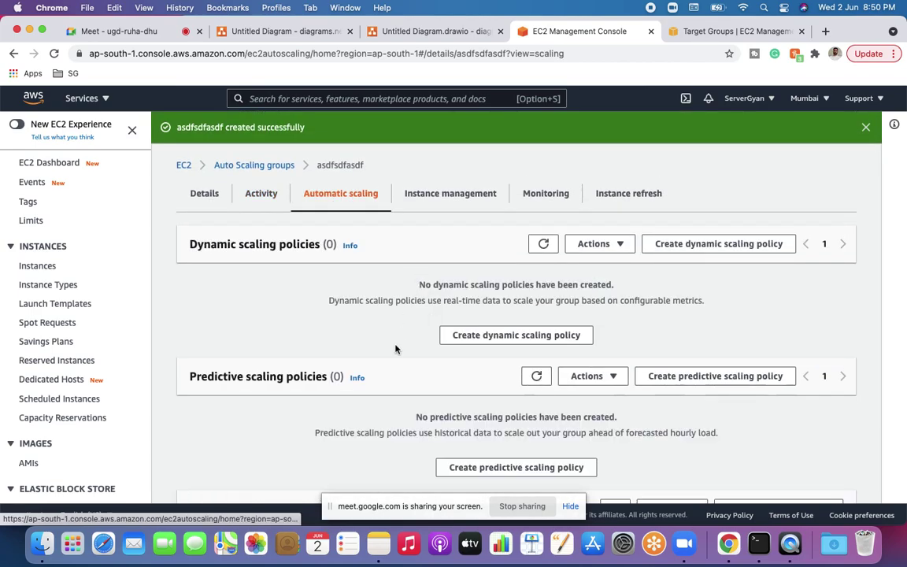
# Step: Check the pending t2.micro instance and its Actions, then view the Monitoring and Instance refresh tabs
pyautogui.scroll(-1, 396, 349)
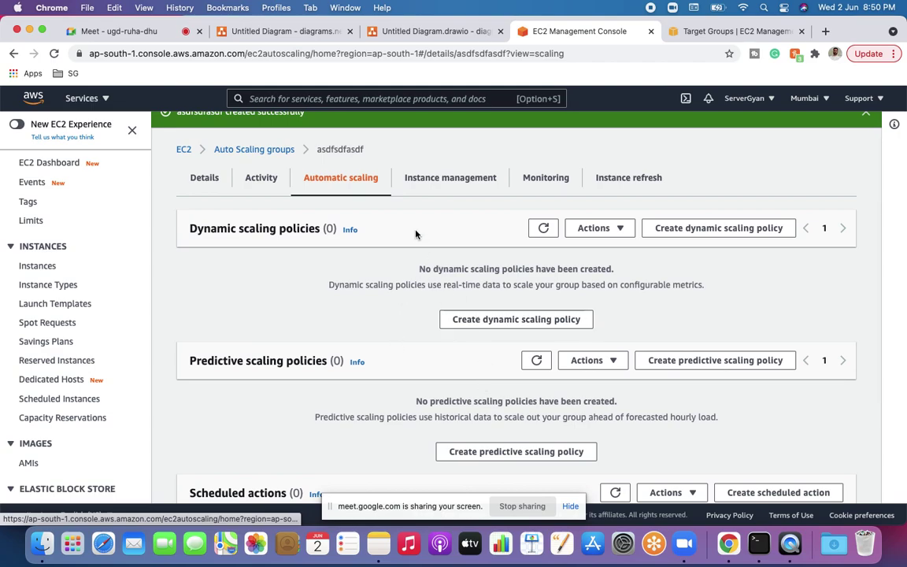
pyautogui.click(427, 181)
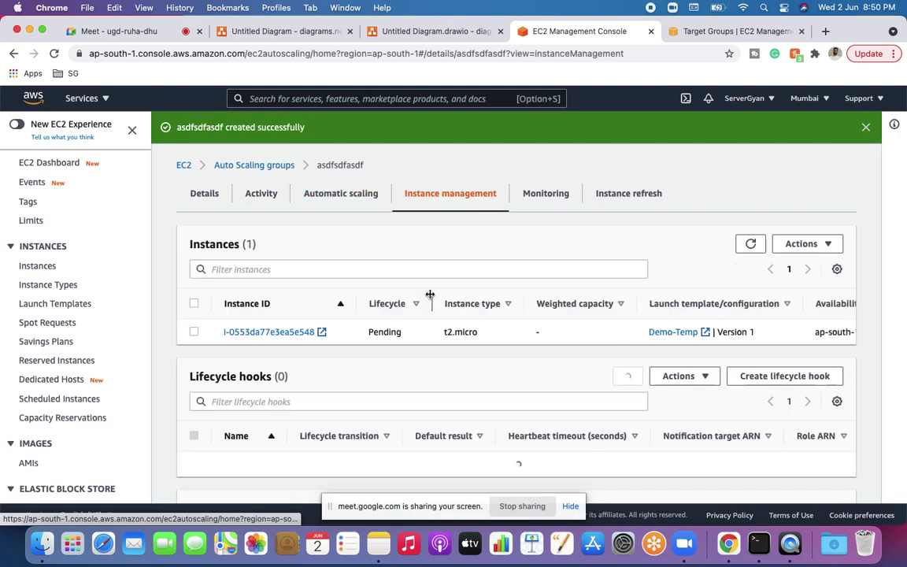
pyautogui.click(193, 303)
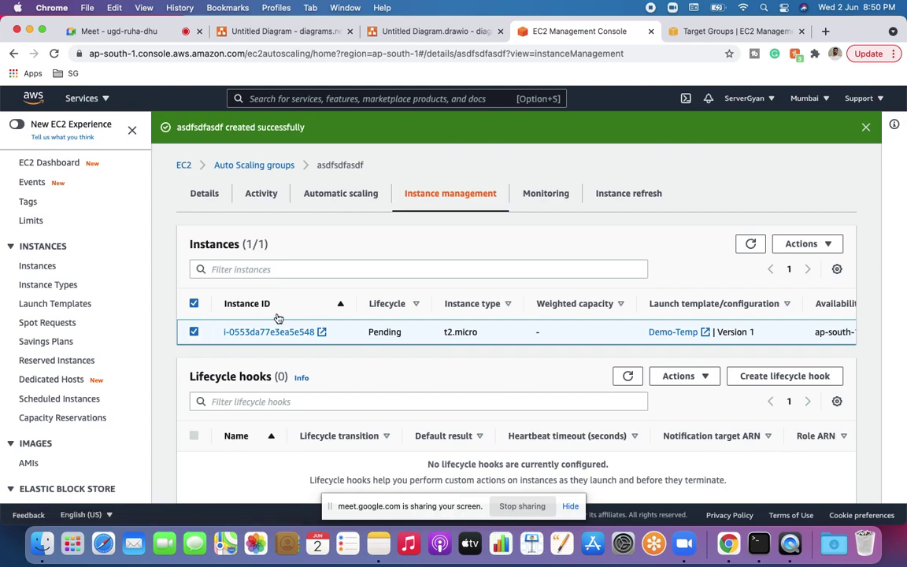
pyautogui.click(797, 244)
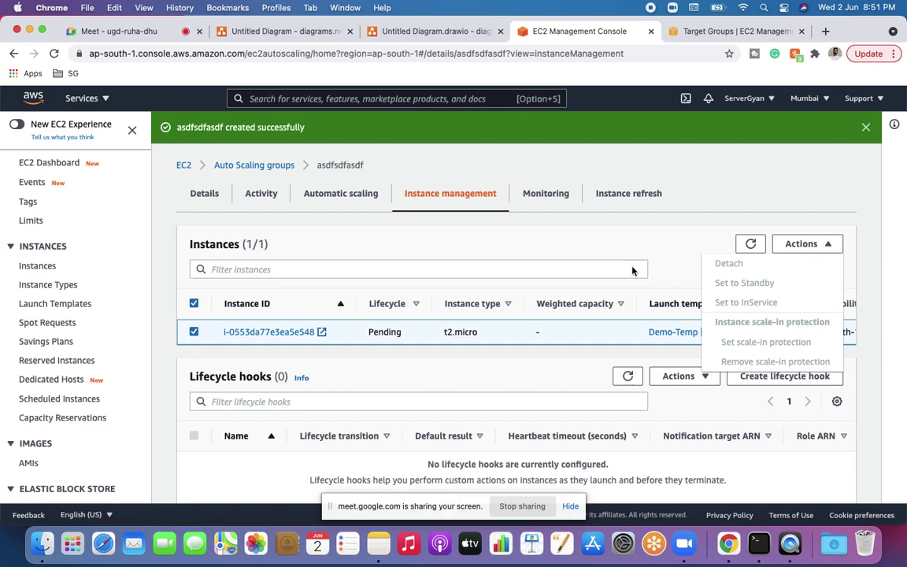
pyautogui.click(547, 195)
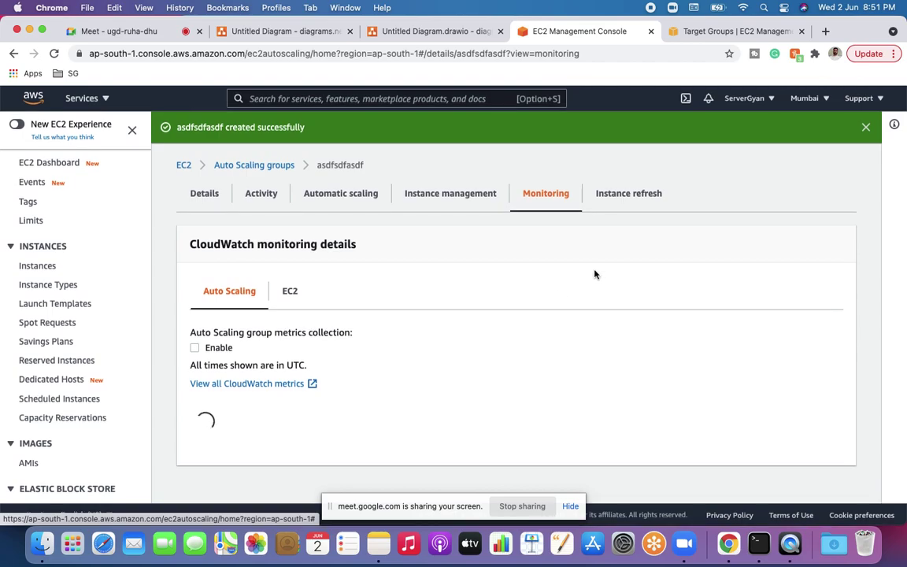
pyautogui.click(621, 198)
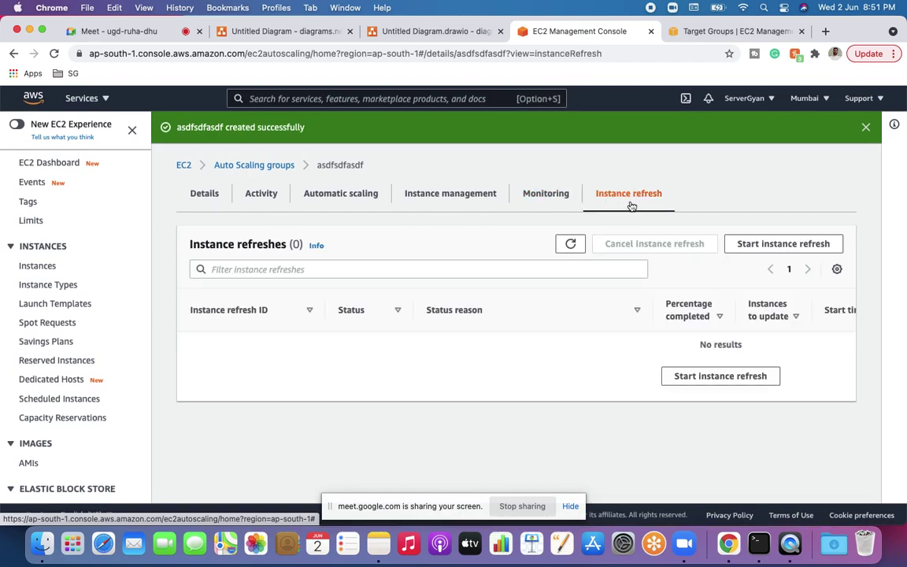
pyautogui.click(415, 36)
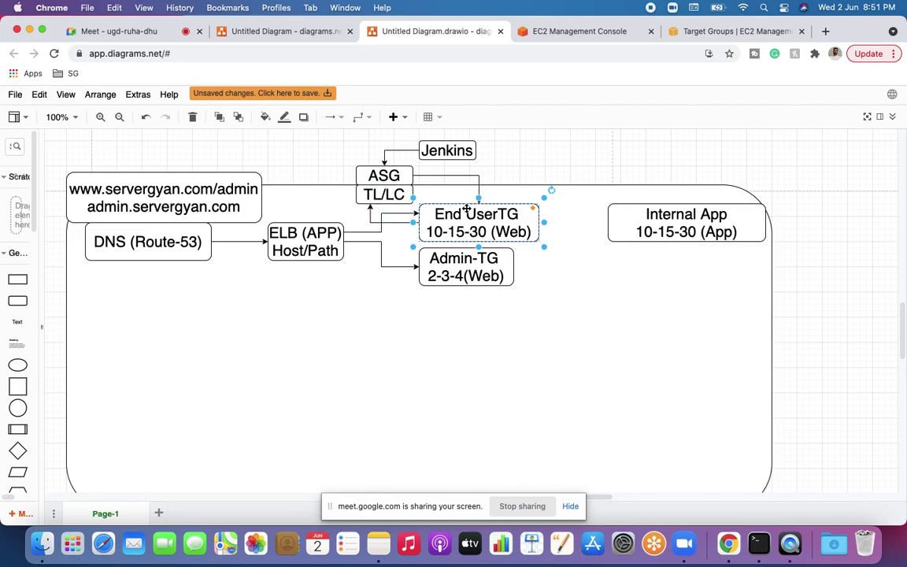
pyautogui.click(630, 28)
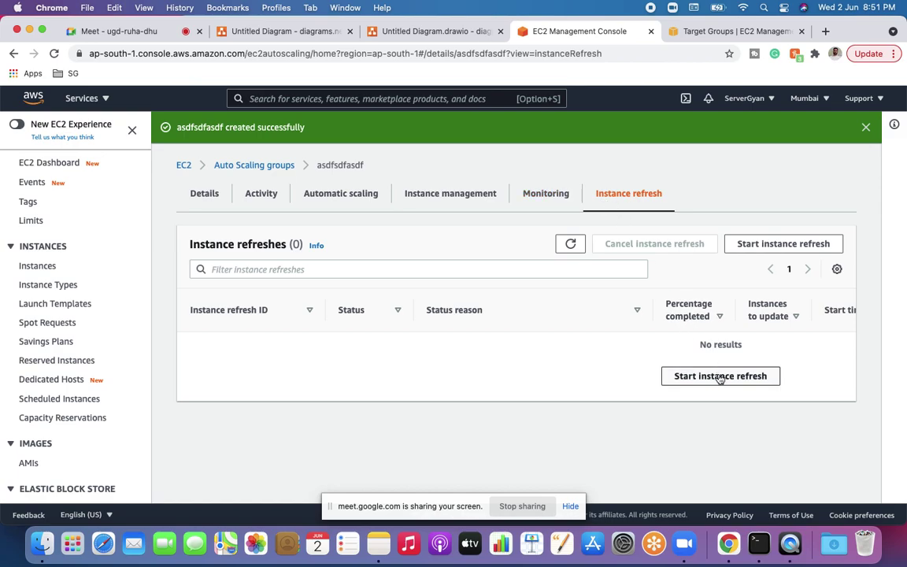
# Step: Fill the instance refresh form with Minimum healthy 50% and a 120-second instance warmup
pyautogui.click(768, 244)
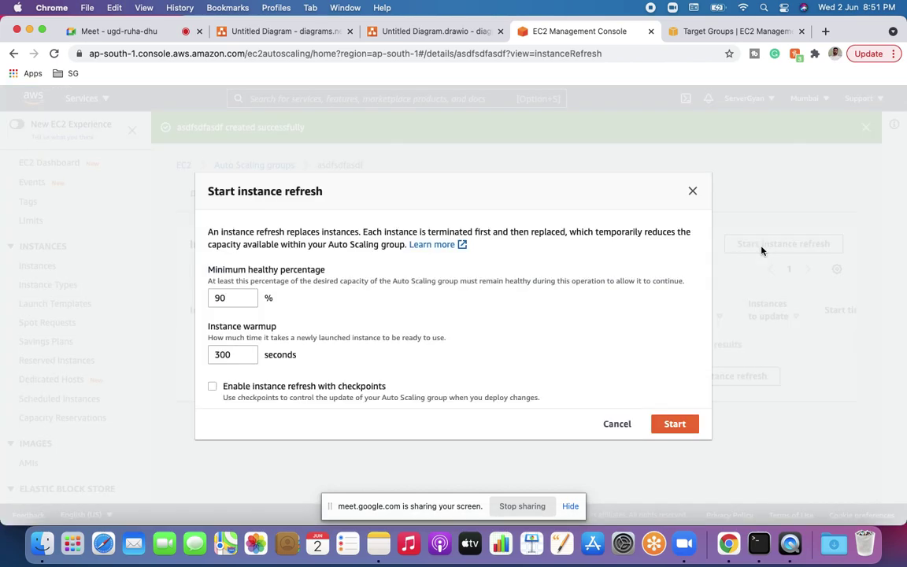
pyautogui.click(232, 299)
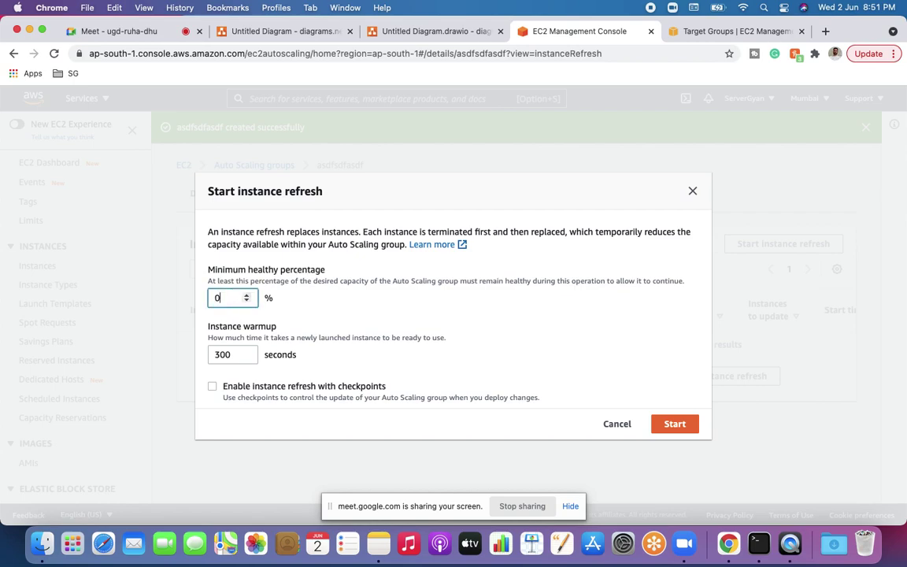
pyautogui.click(319, 360)
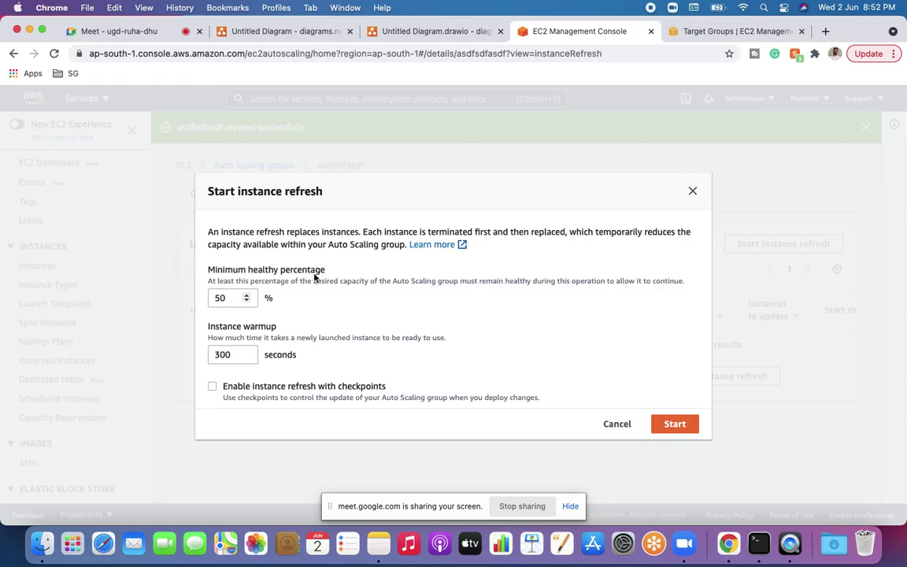
pyautogui.click(239, 353)
pyautogui.moveTo(230, 354); pyautogui.dragTo(204, 356)
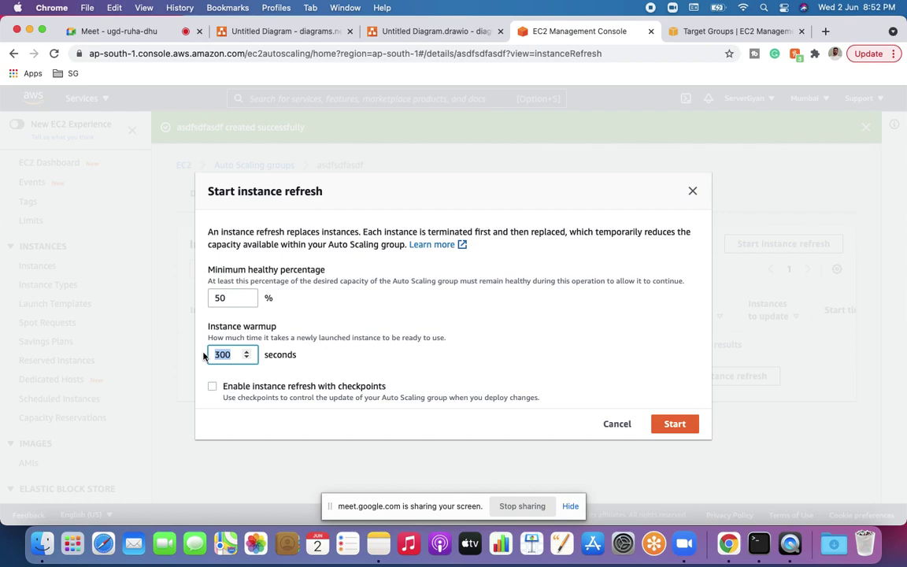
pyautogui.write('120')
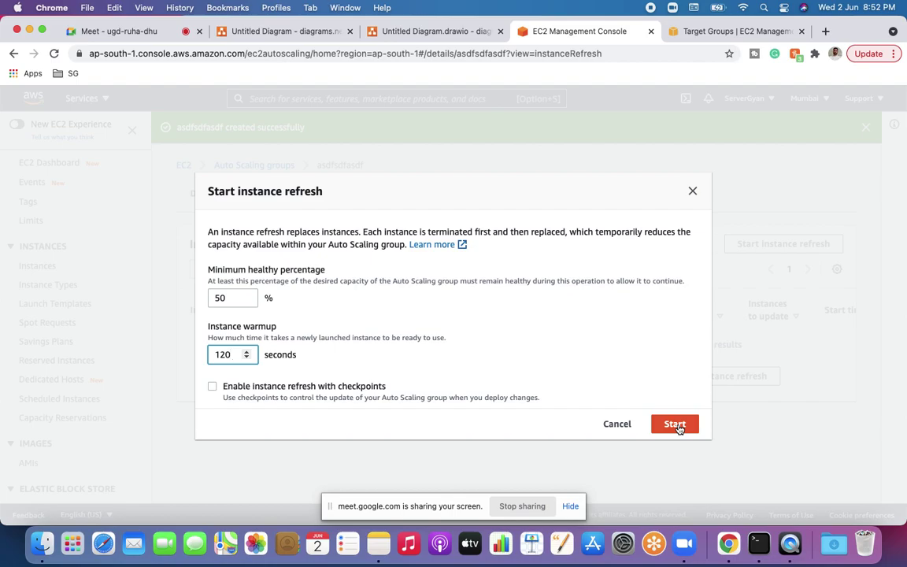
# Step: Cancel the instance refresh and select the Internal App shape in the diagrams.net diagram
pyautogui.click(620, 427)
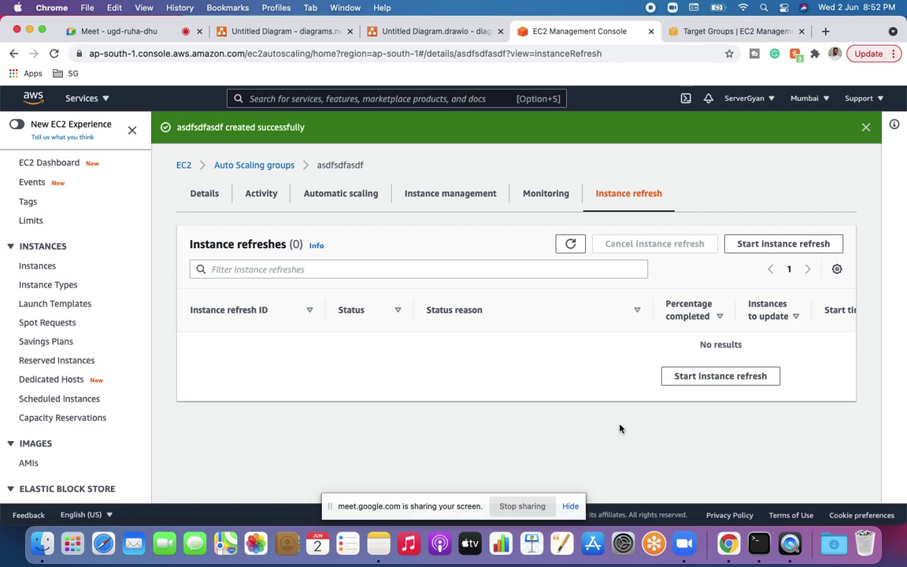
pyautogui.click(417, 33)
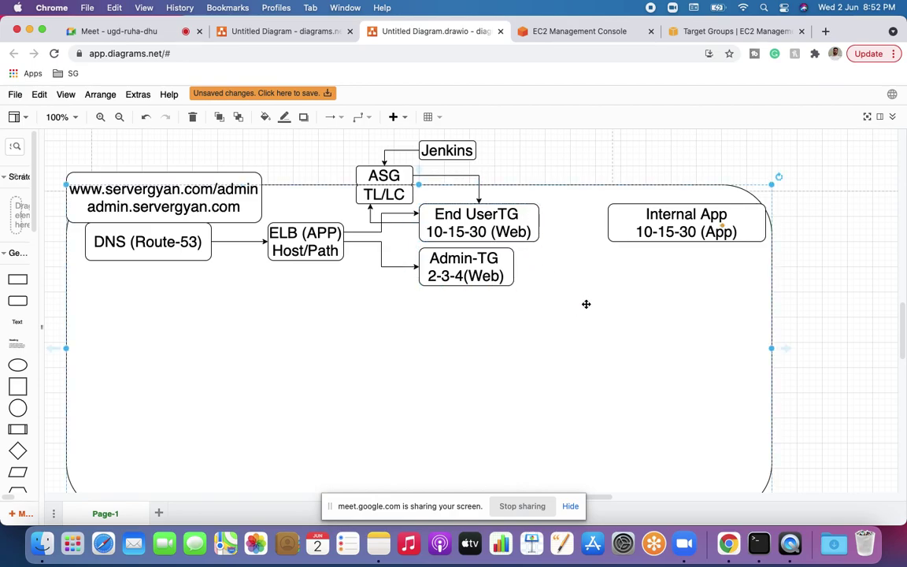
pyautogui.click(650, 237)
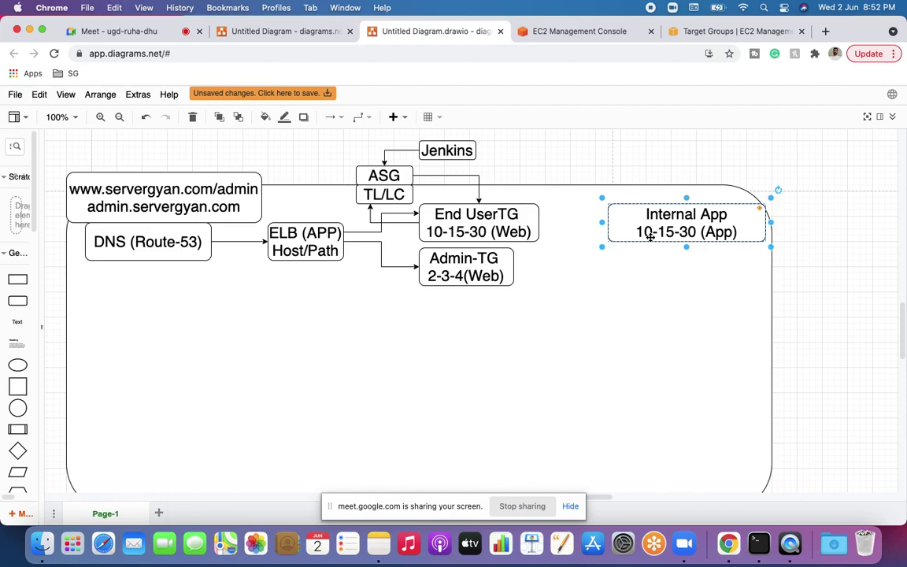